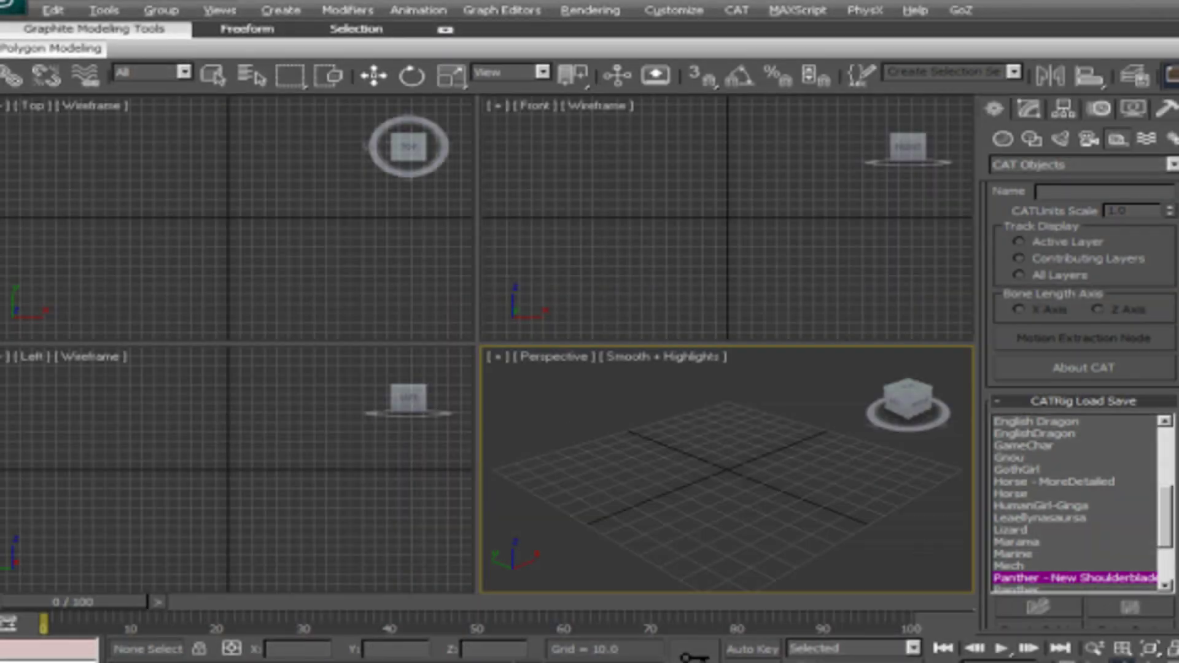
Step: Maximize the perspective viewport and create a CATParent with the Panther - New Shoulderblade preset at a CATUnits scale of about 0.513
key("alt+w")
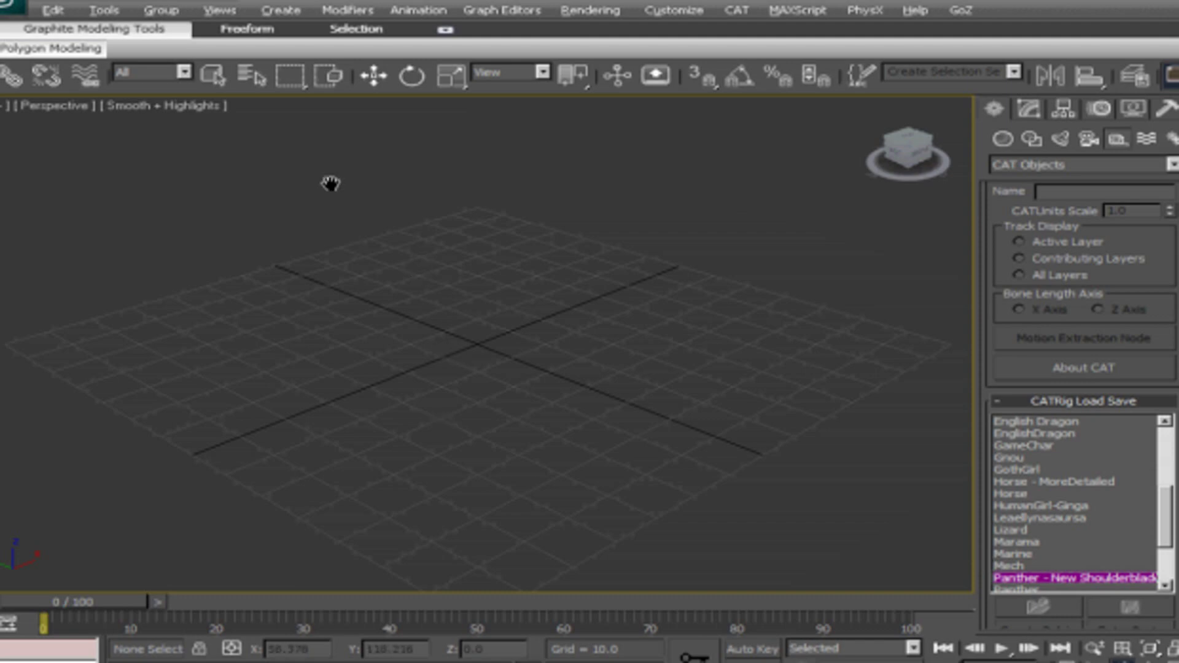
middle_click_drag(468, 345, 461, 320)
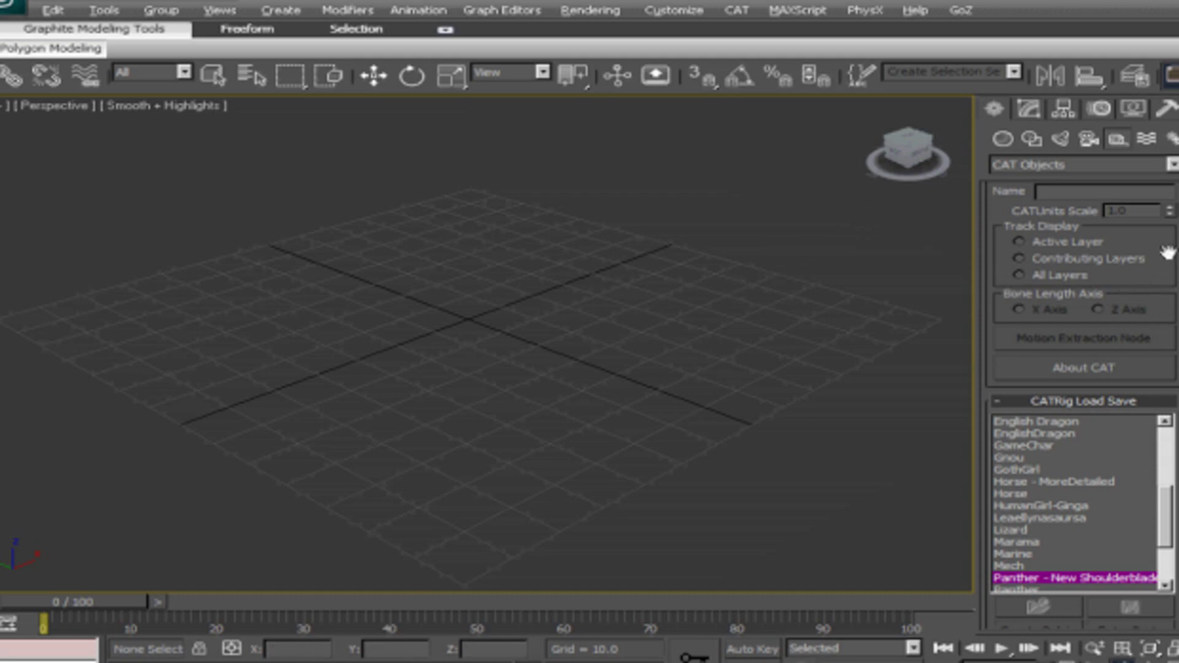
scroll(1087, 344, "up", 5)
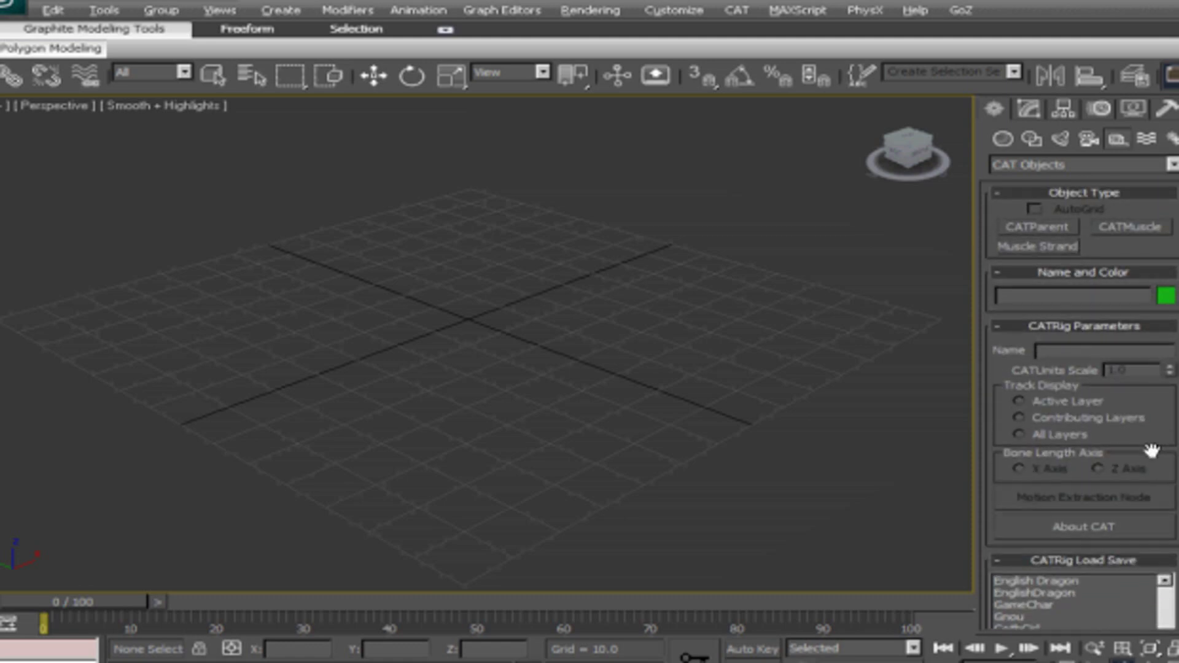
left_click(1040, 226)
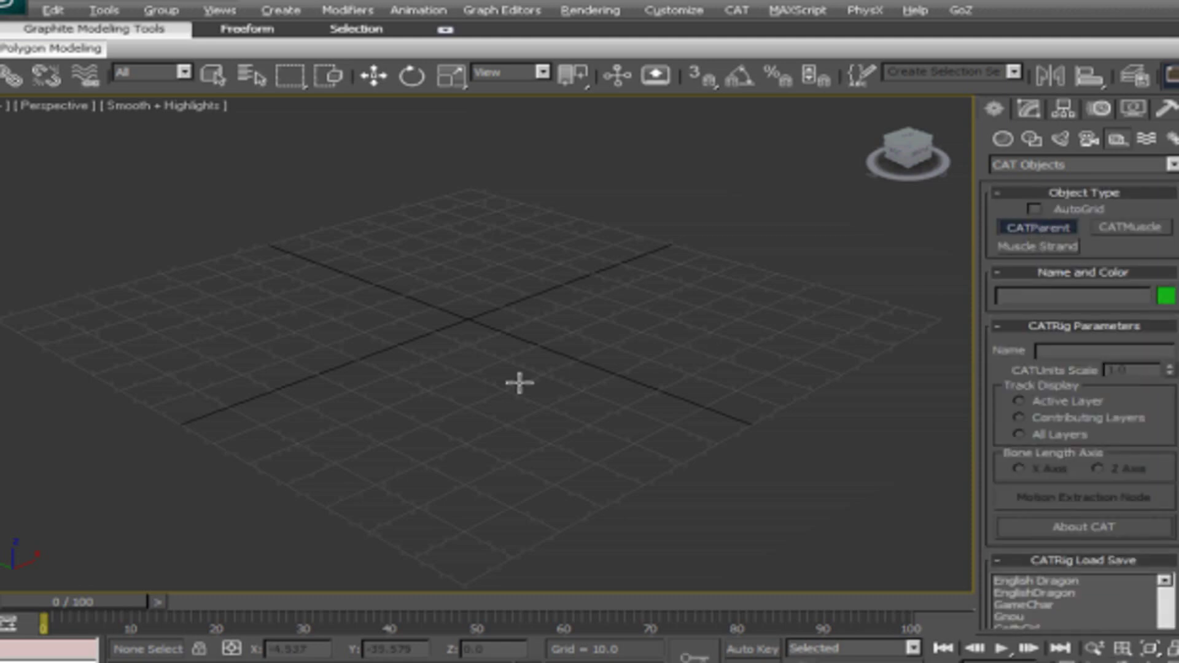
left_click_drag(454, 335, 540, 195)
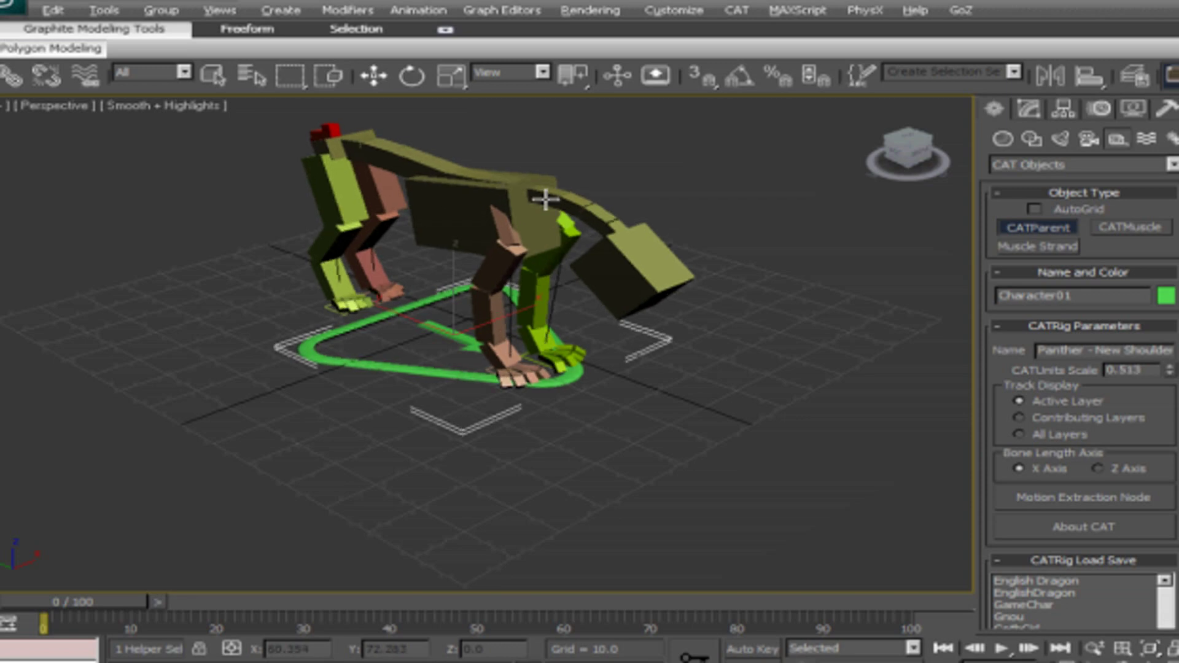
Step: Select the panther rig's objects by name, from the Panther - New Shoulderblade parent through the Tail7 bone
left_click_drag(908, 154, 697, 140)
left_click_drag(910, 152, 900, 151)
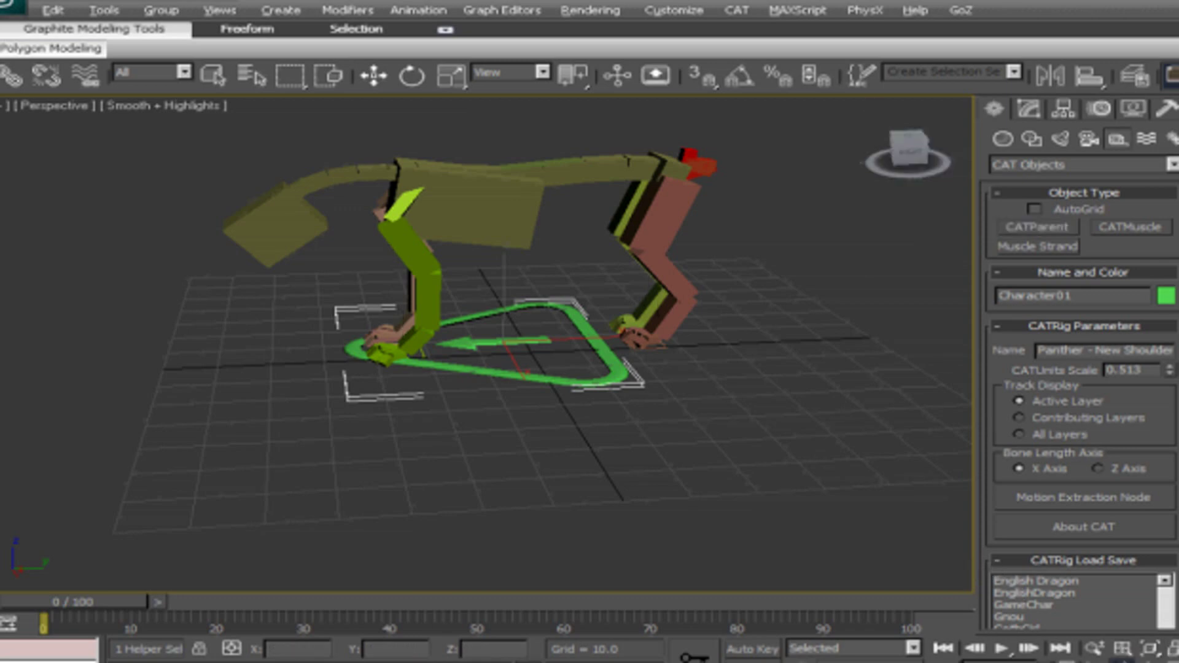
middle_click_drag(828, 430, 847, 497)
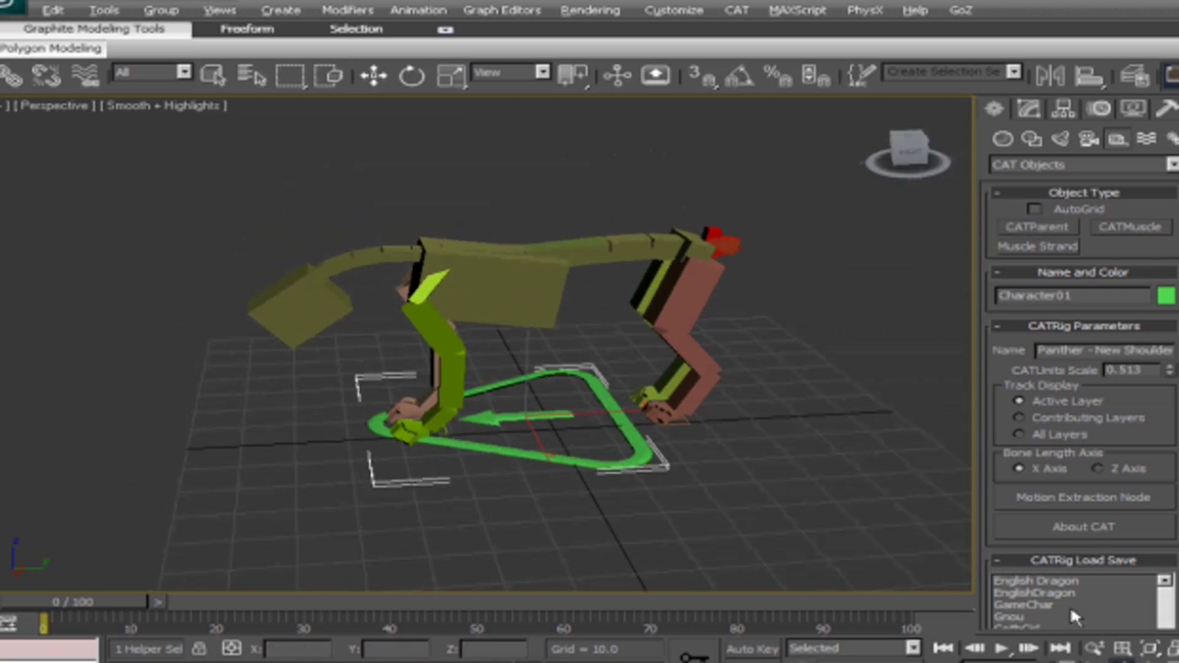
left_click(1095, 648)
left_click_drag(828, 486, 828, 461)
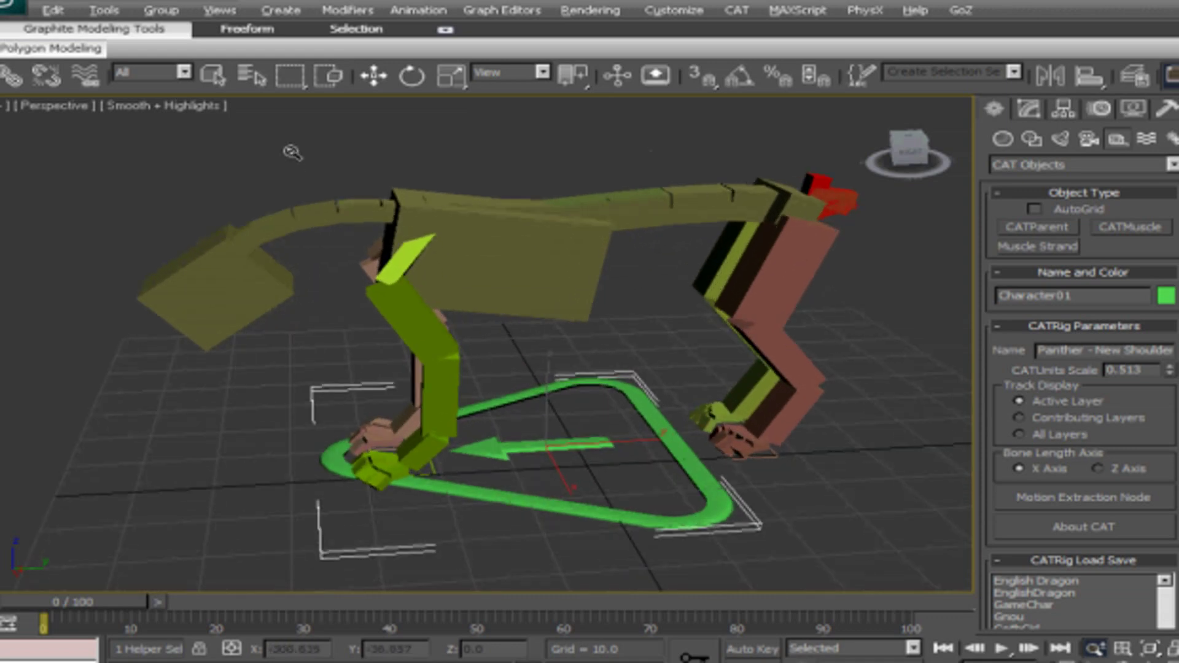
left_click(212, 75)
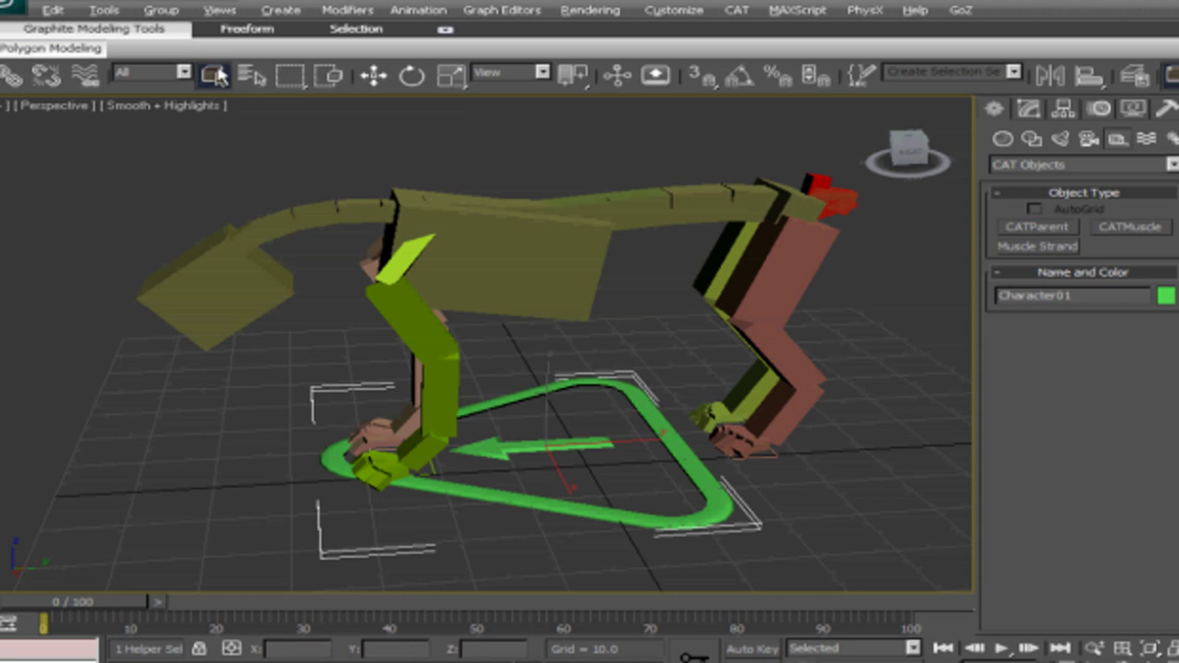
left_click(252, 75)
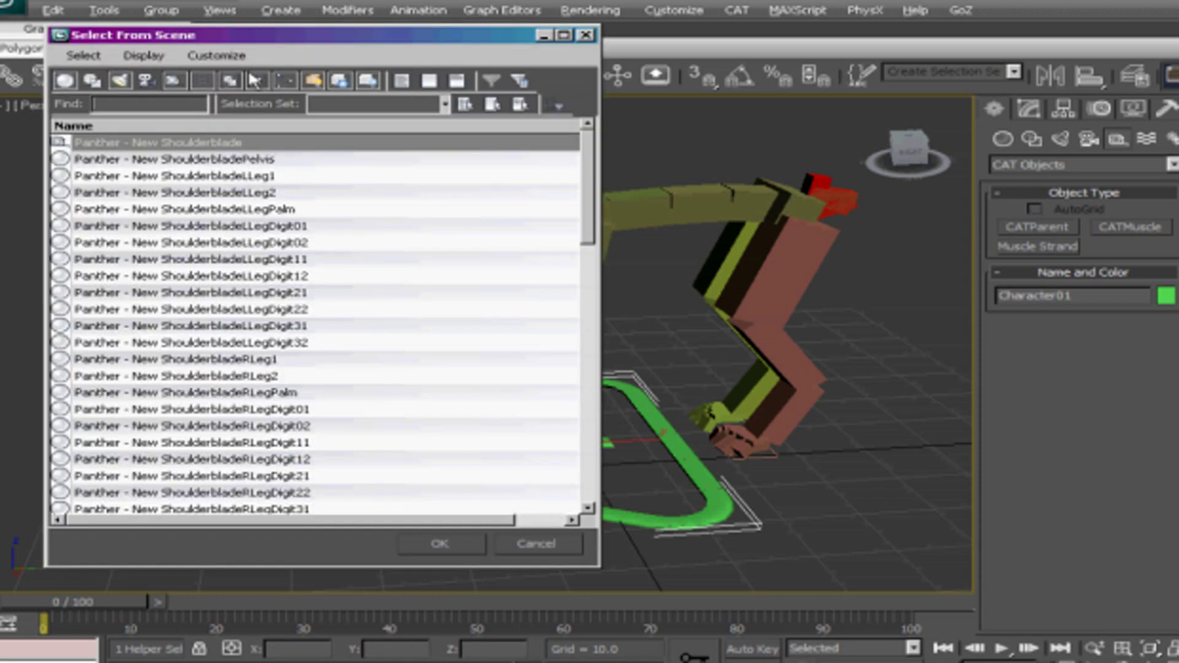
left_click(189, 143)
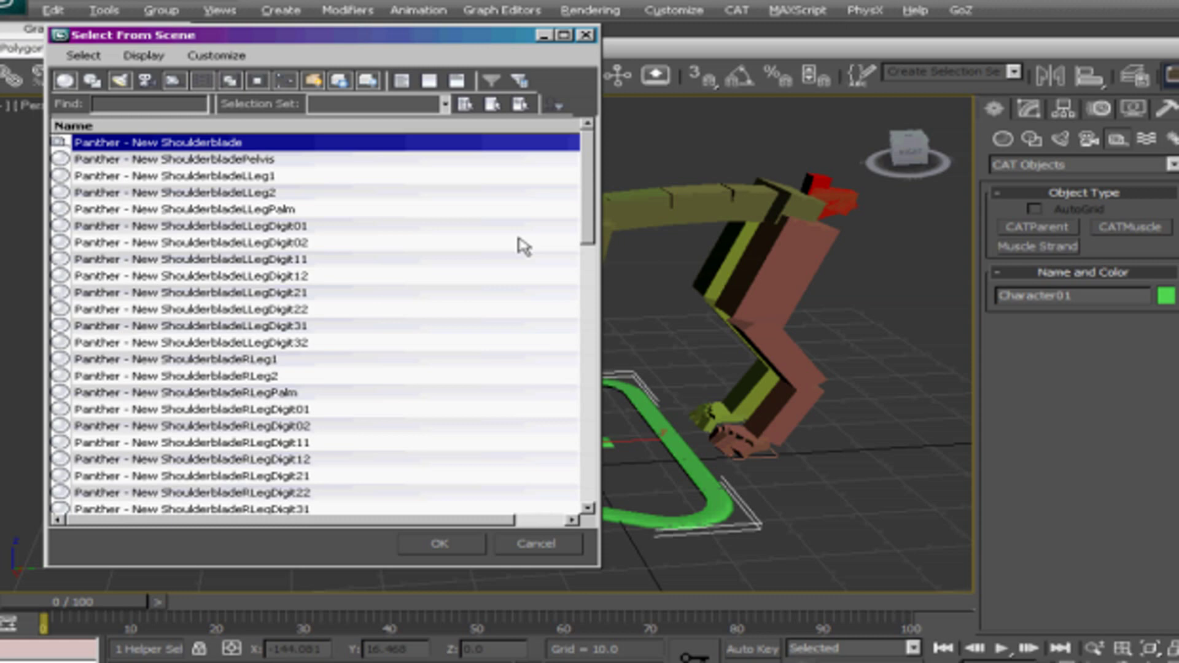
left_click_drag(587, 230, 586, 485)
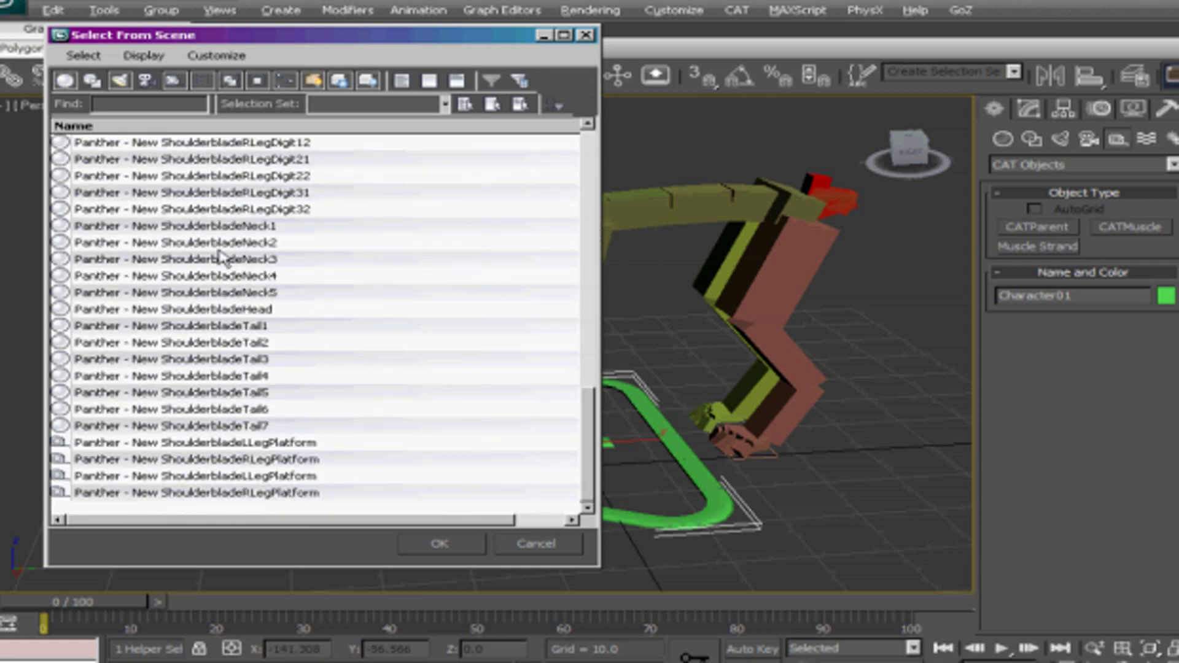
left_click(218, 430, "shift")
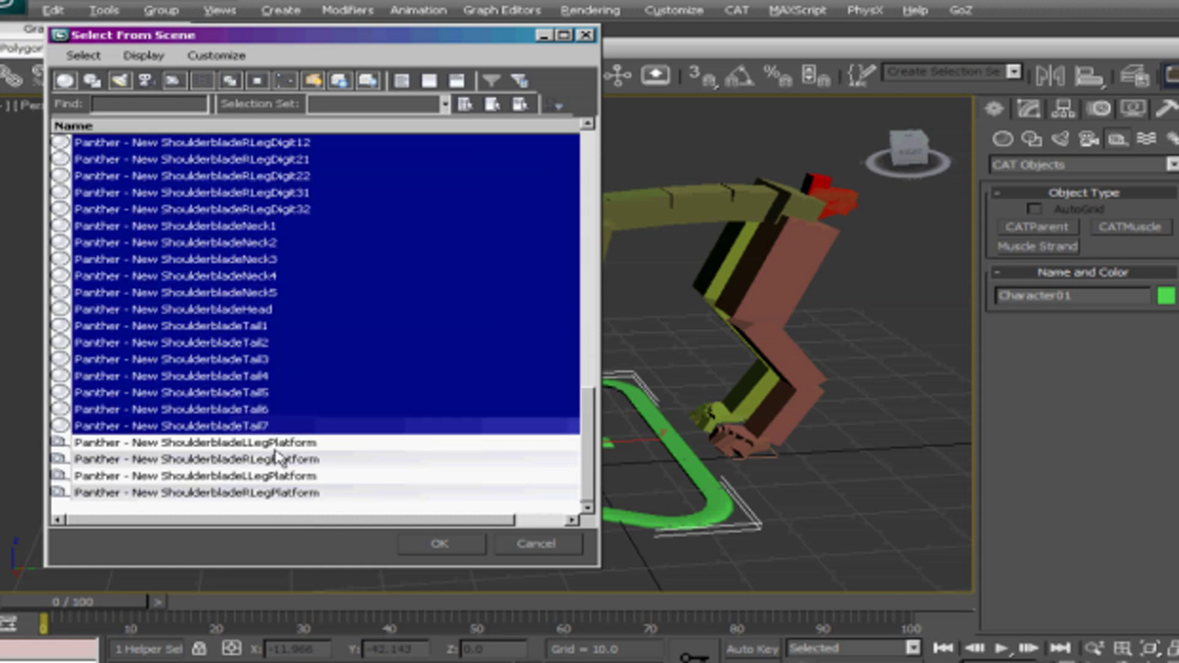
left_click_drag(585, 453, 545, 478)
left_click(437, 548)
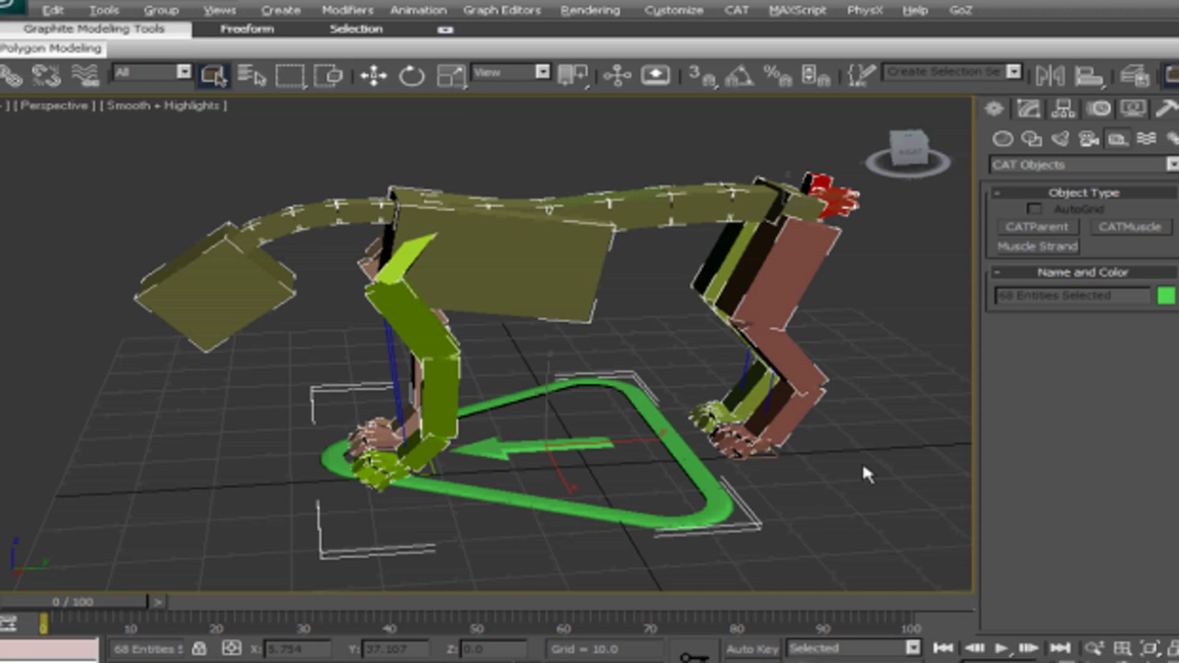
Step: Export only the selected rig objects as the OBJ file Biped_Zbrah1 in the export folder, with quad faces and scale 1.5
left_click(14, 6)
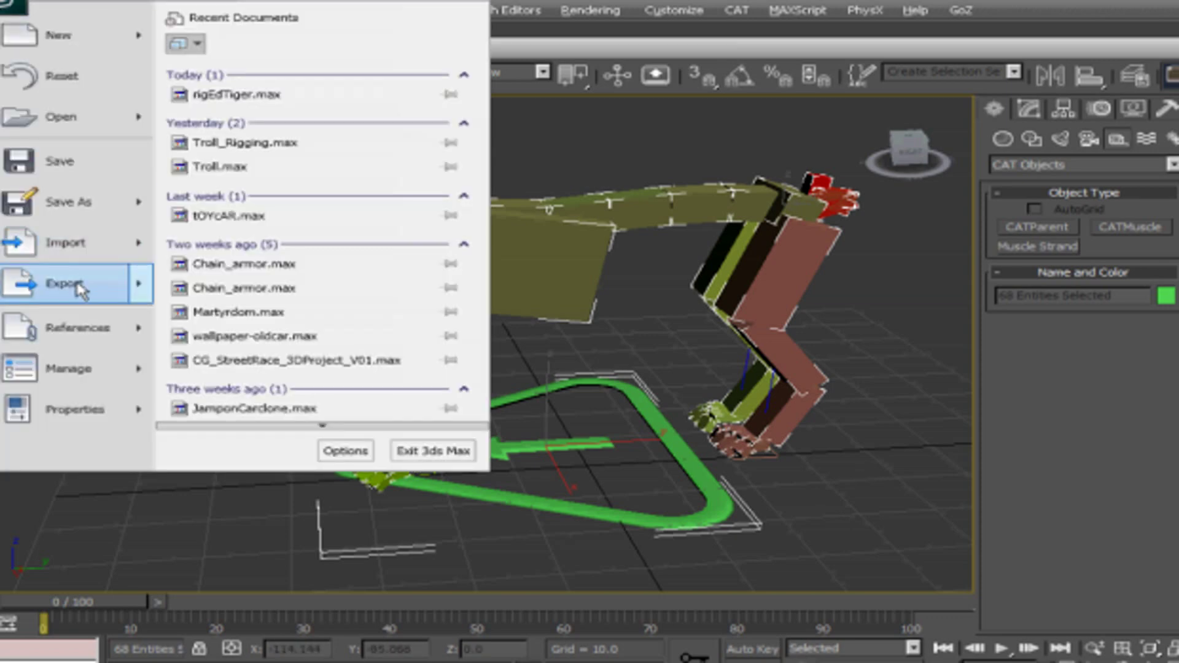
mouse_move(123, 278)
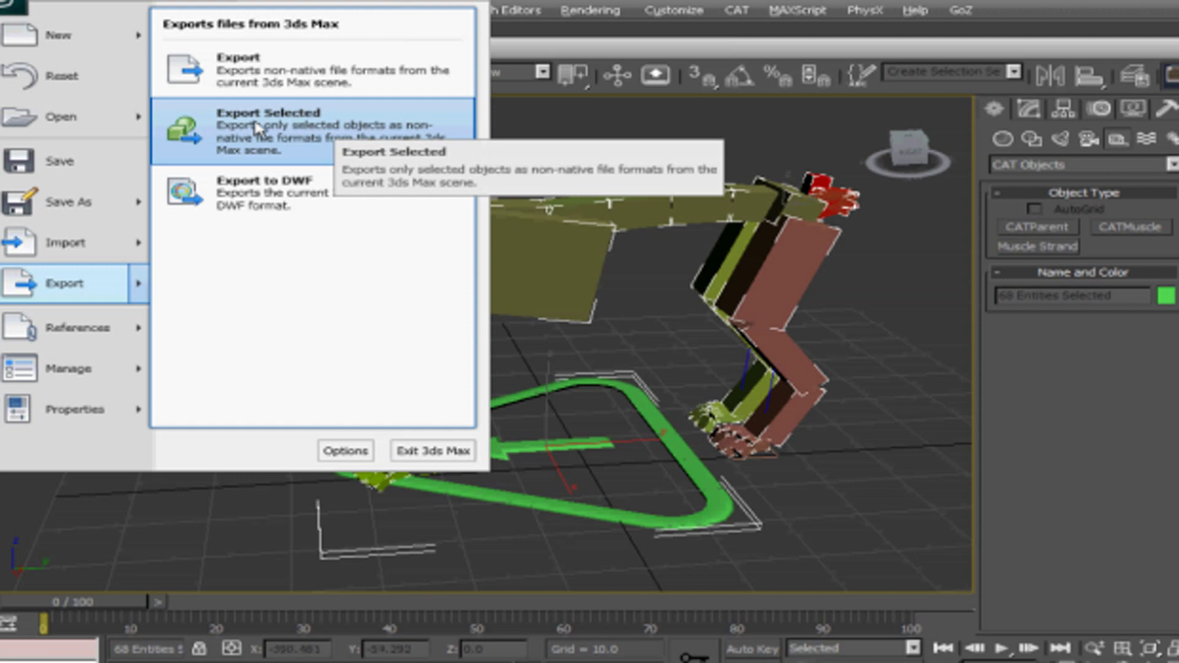
left_click(298, 125)
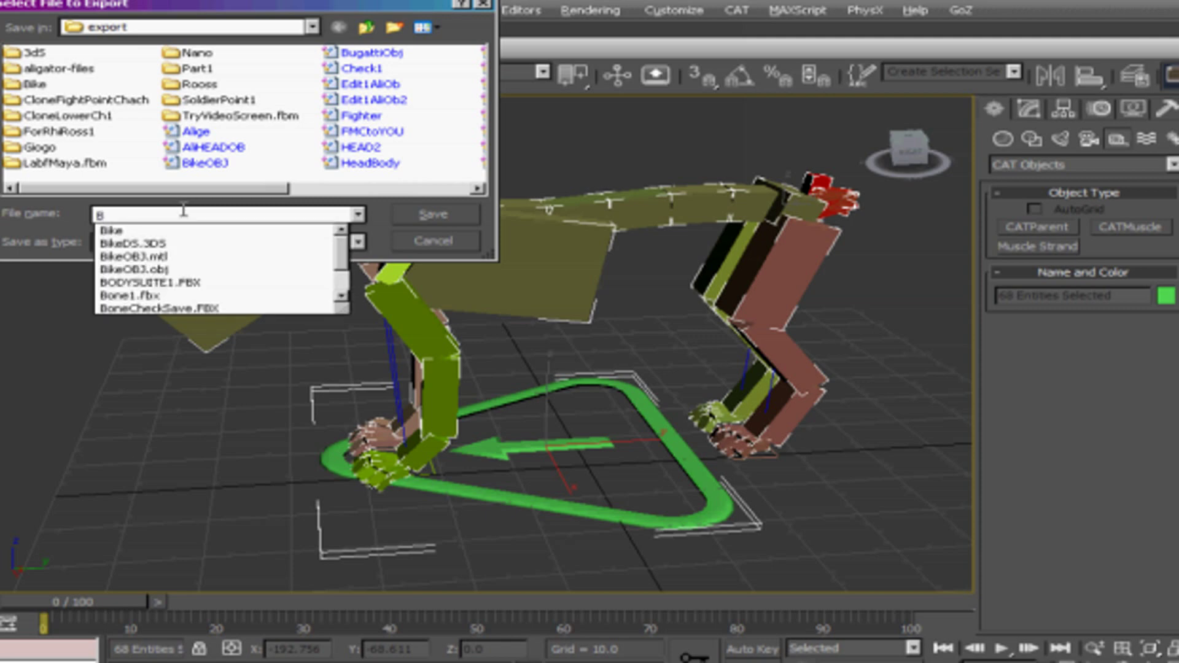
type("iped_Zbrah1")
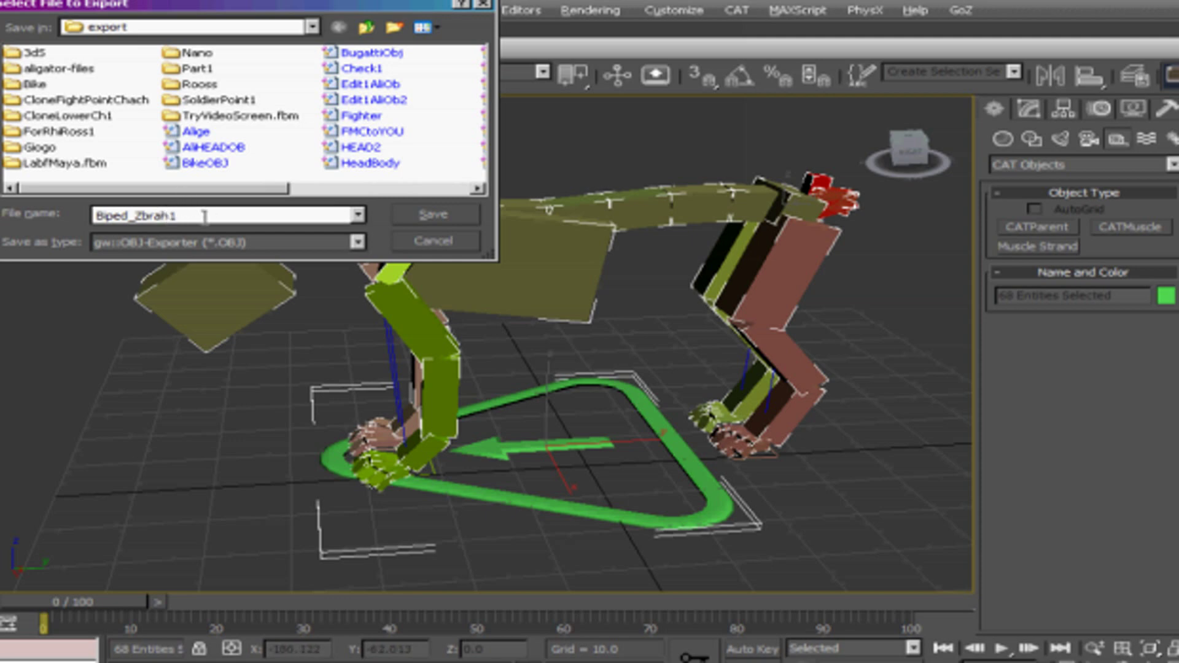
left_click(417, 216)
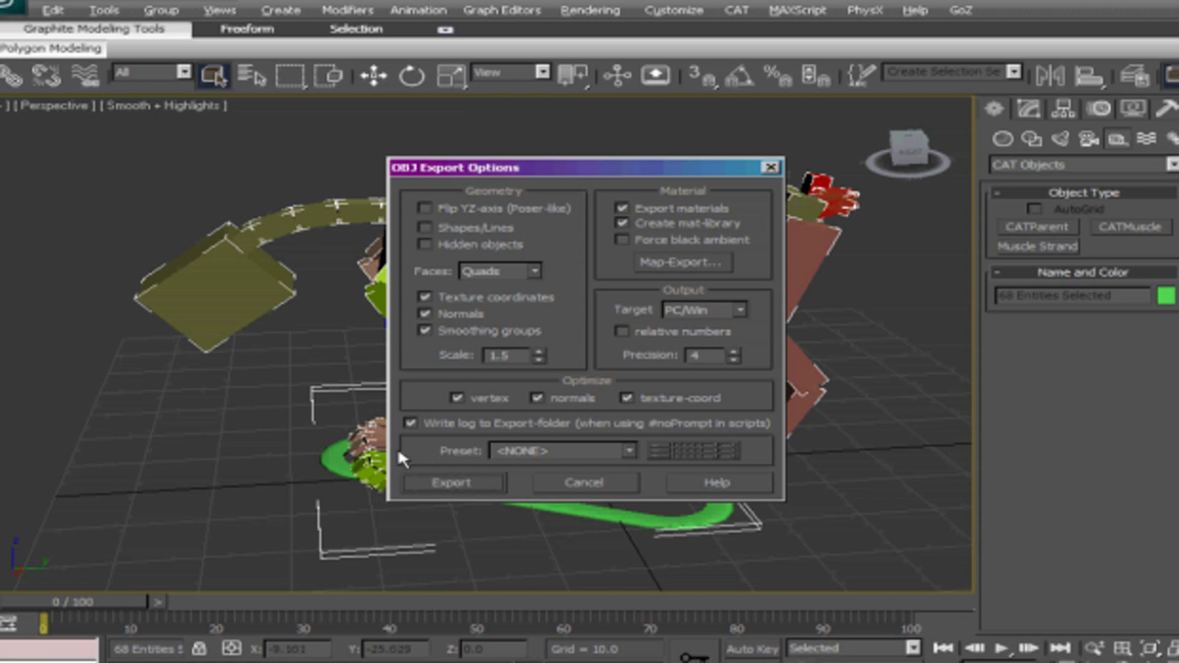
left_click(461, 477)
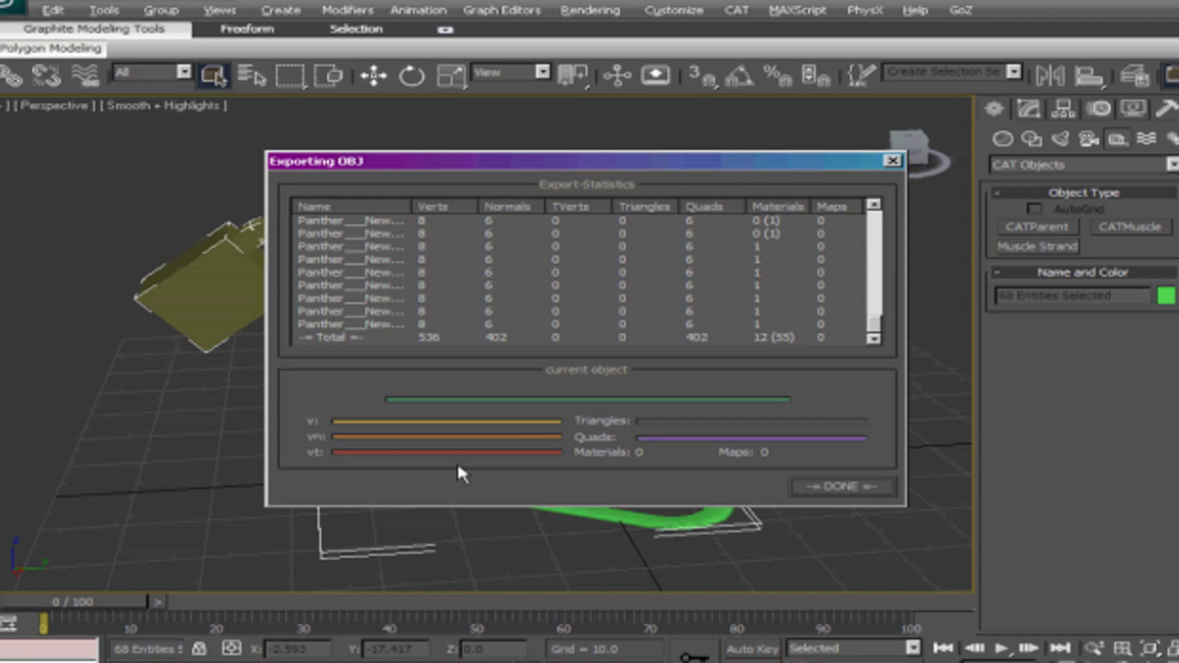
left_click(829, 482)
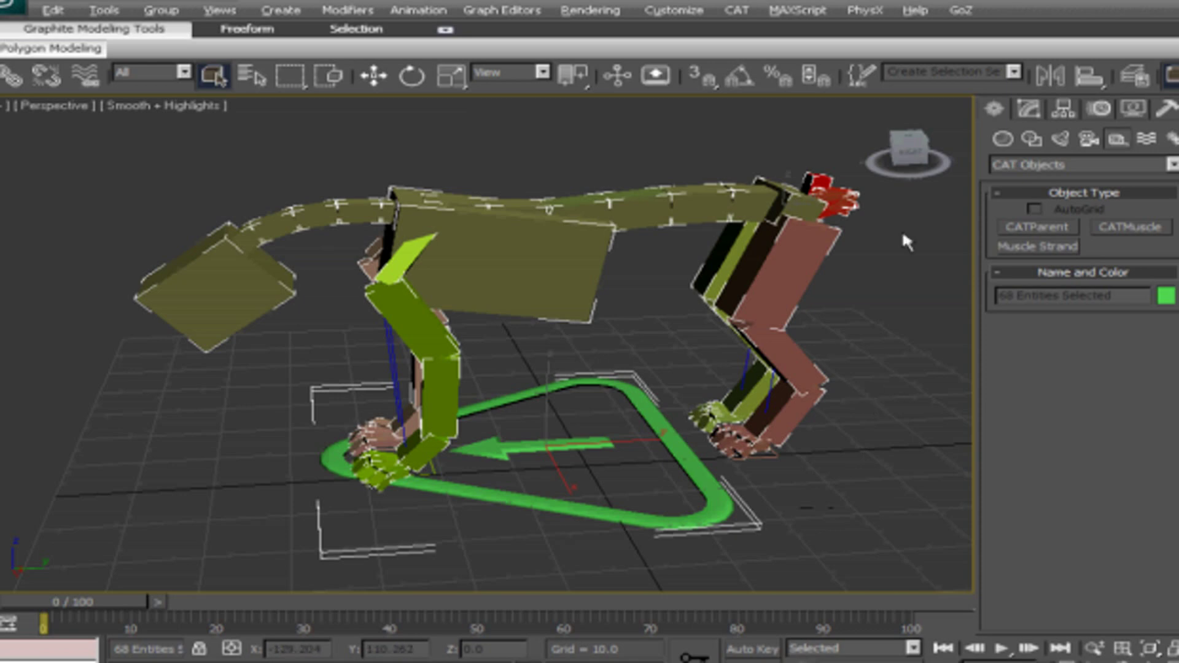
mouse_move(906, 149)
left_mouse_down()
mouse_move(973, 151)
mouse_move(904, 148)
left_mouse_up()
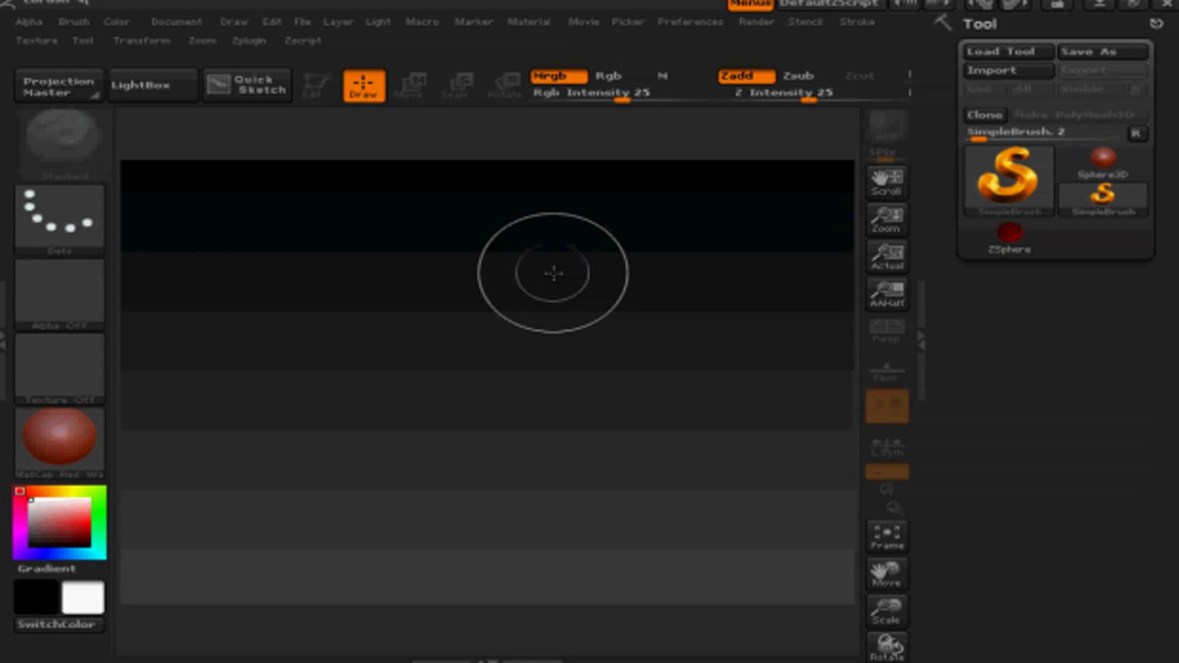
Step: Switch to ZBrush and import the Biped_Zbrah1 mesh from the 3dsMax export folder
left_click(1000, 70)
left_click(410, 31)
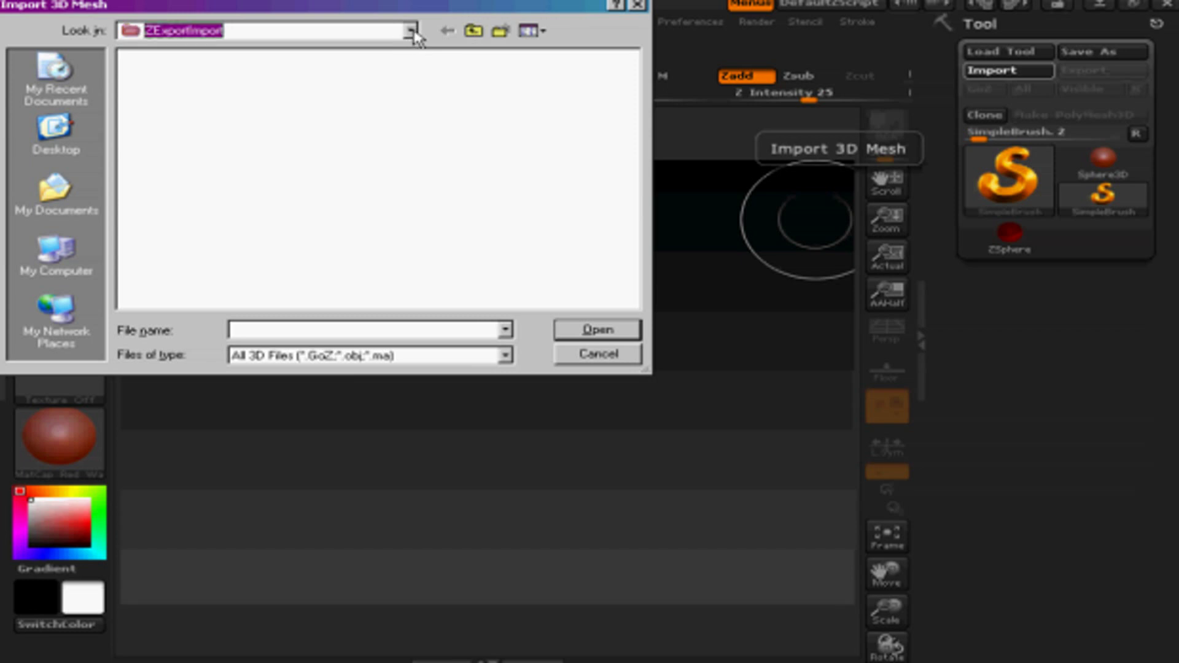
left_click(410, 30)
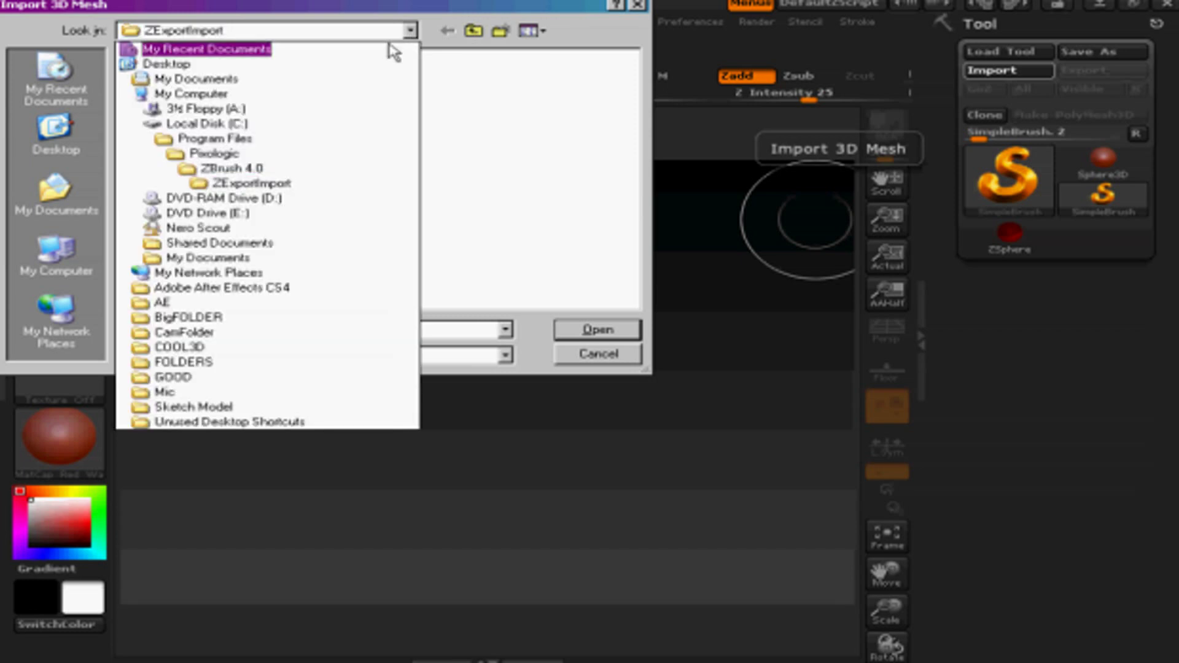
left_click(341, 86)
double_click(172, 106)
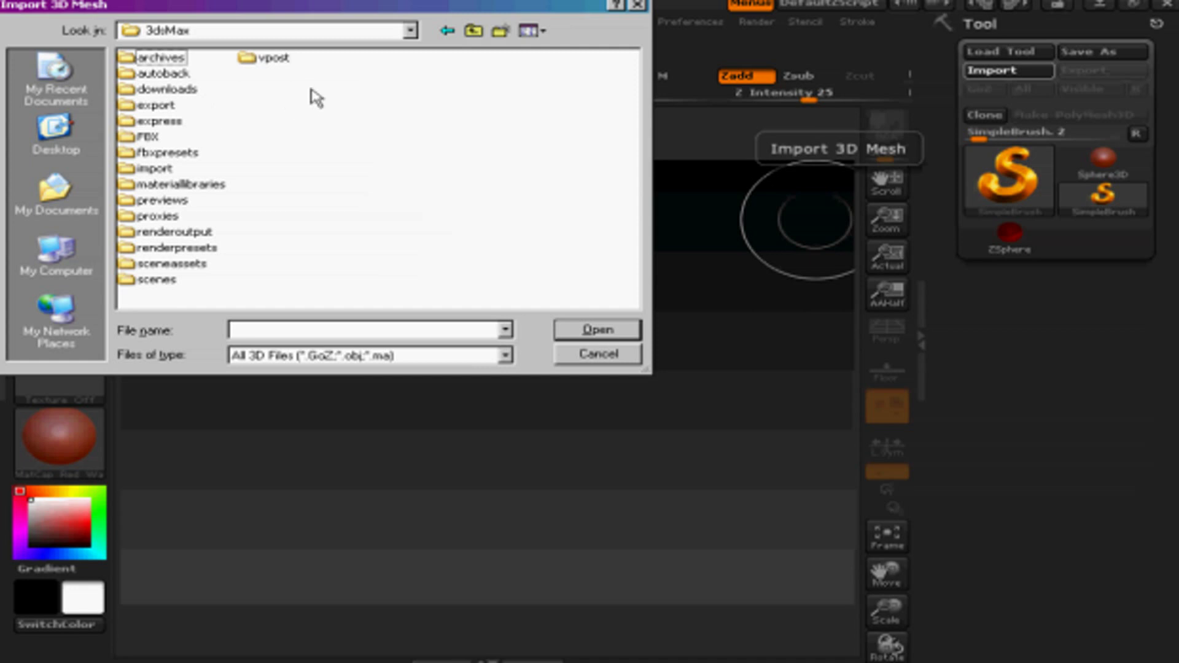
double_click(166, 107)
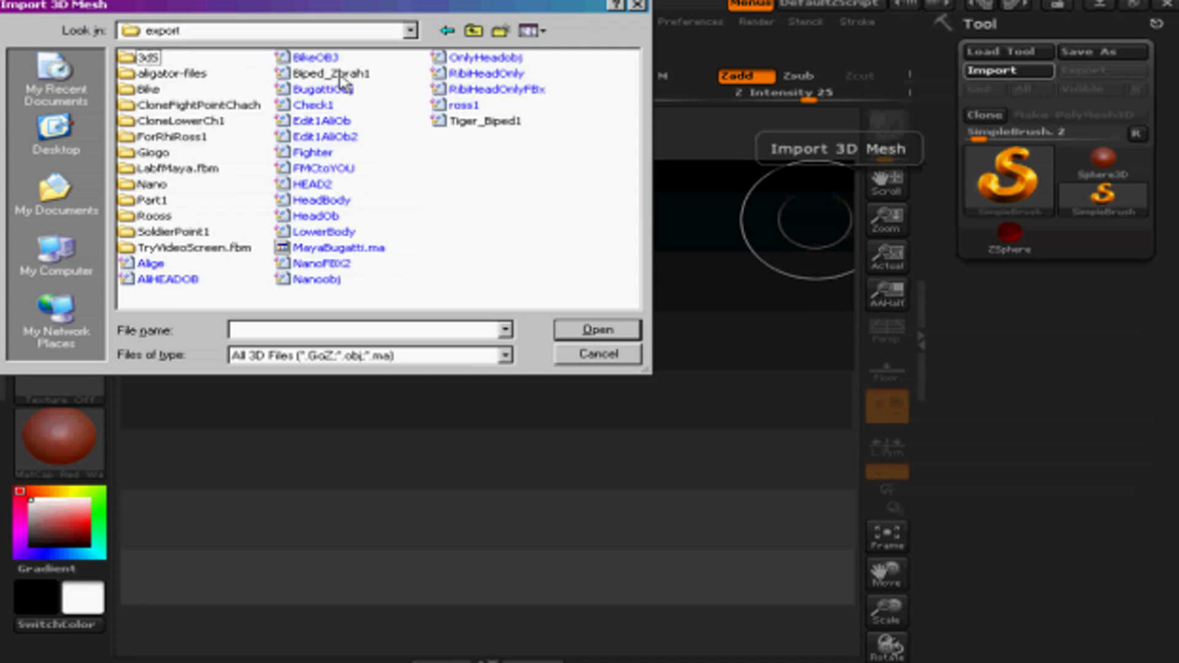
left_click(344, 82)
left_click(594, 338)
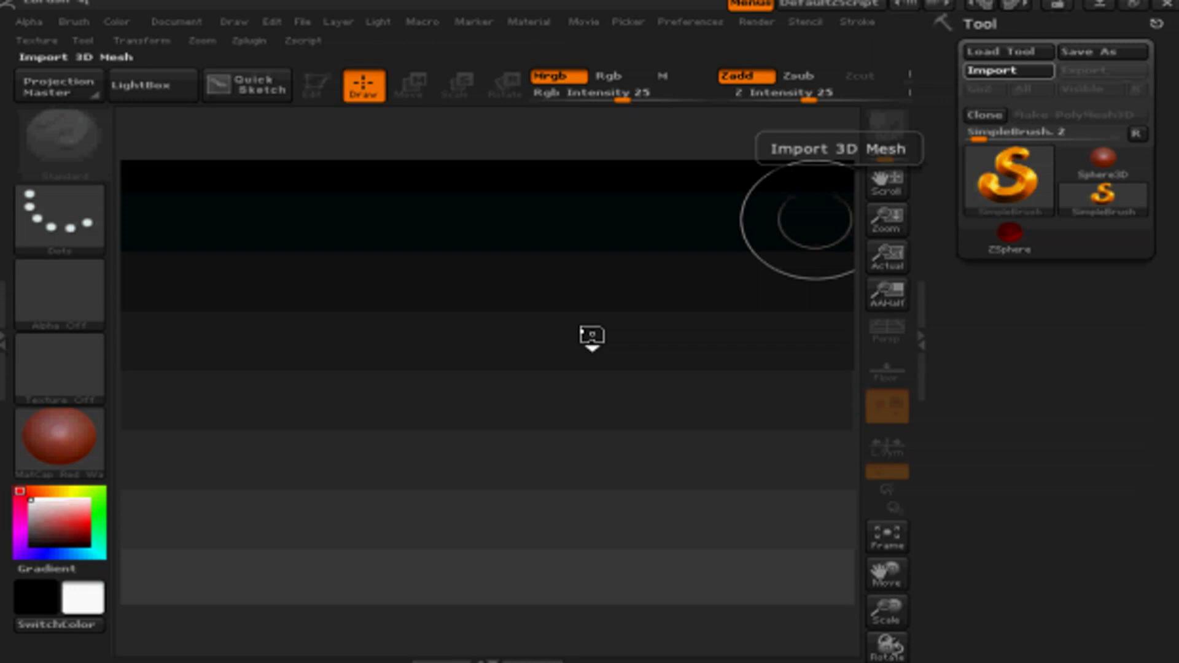
Step: Draw the imported Biped_Zbrah1 mesh large on the canvas and enter Edit mode
mouse_move(1014, 191)
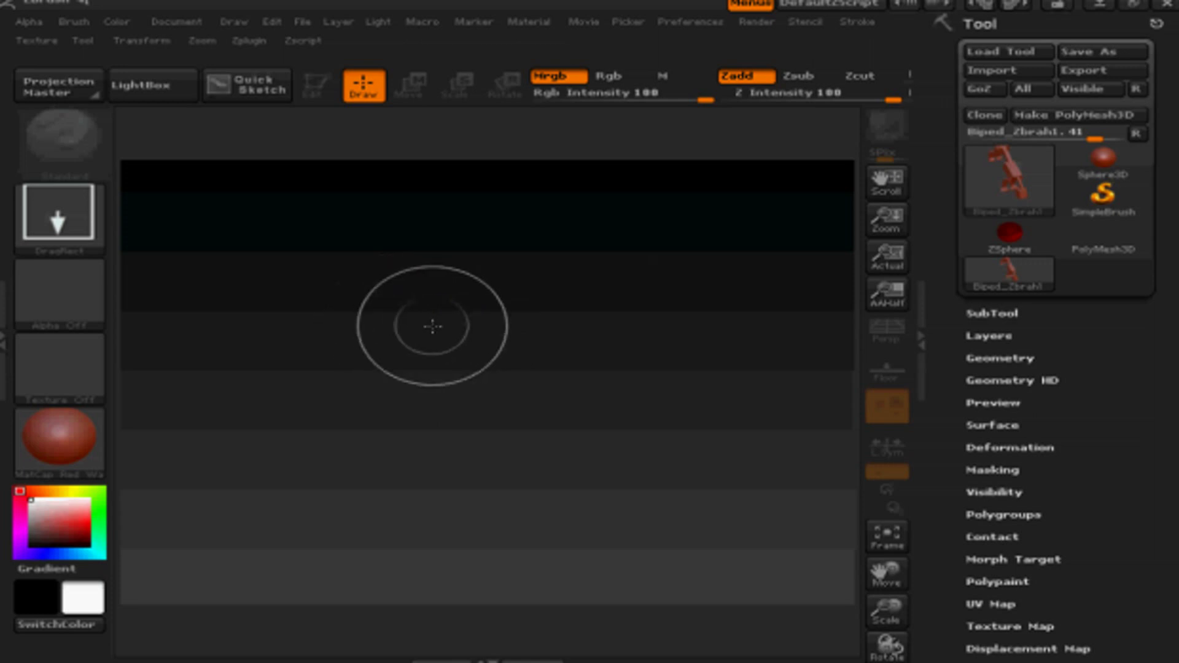
mouse_move(432, 326)
left_mouse_down()
mouse_move(504, 358)
mouse_move(616, 450)
mouse_move(661, 519)
mouse_move(762, 608)
left_mouse_up()
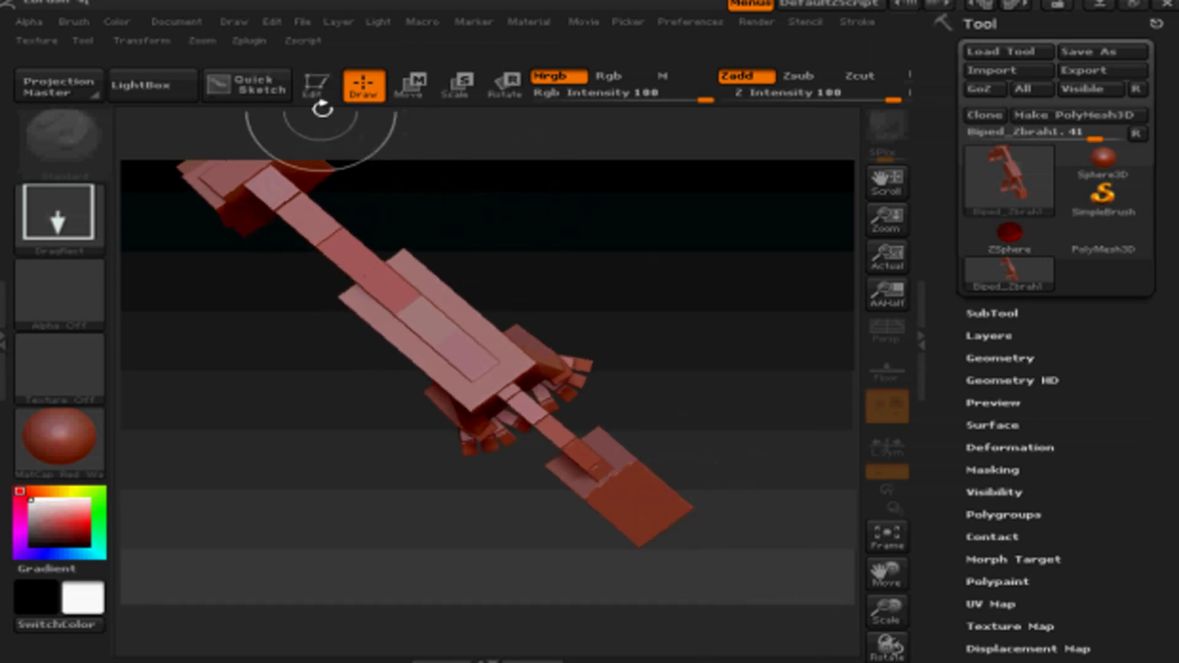
left_click(315, 84)
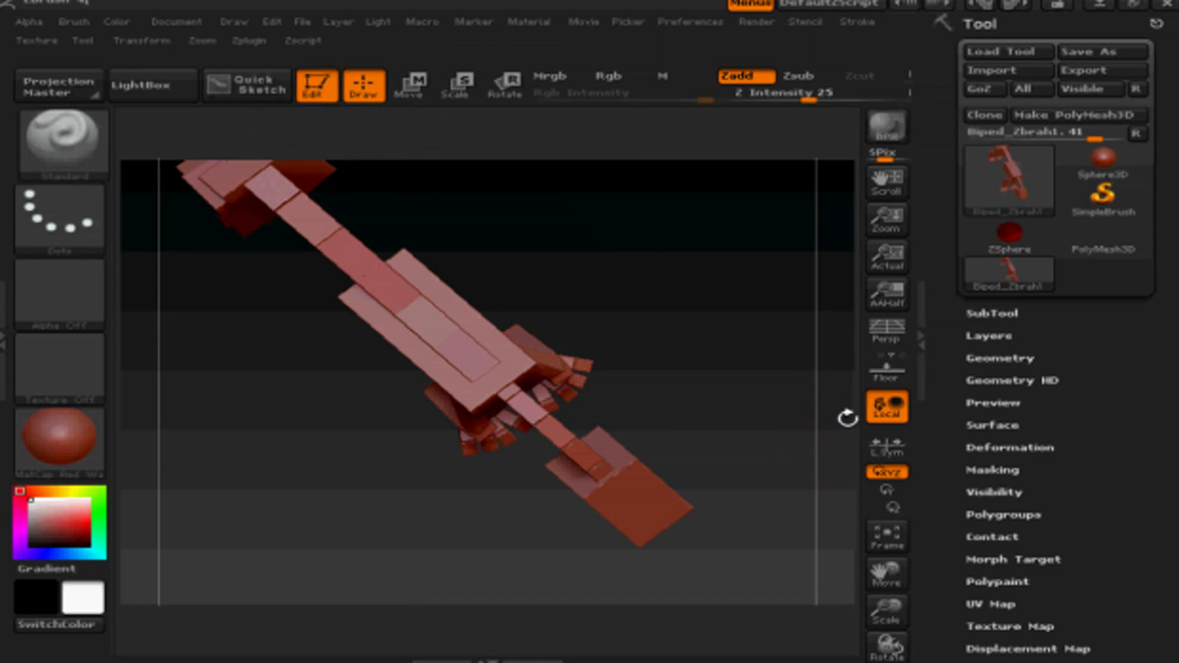
Step: Turn the panther mesh to a side view and subdivide its geometry repeatedly to smooth the box-shaped parts
left_click_drag(848, 418, 858, 216)
left_click_drag(748, 342, 633, 345)
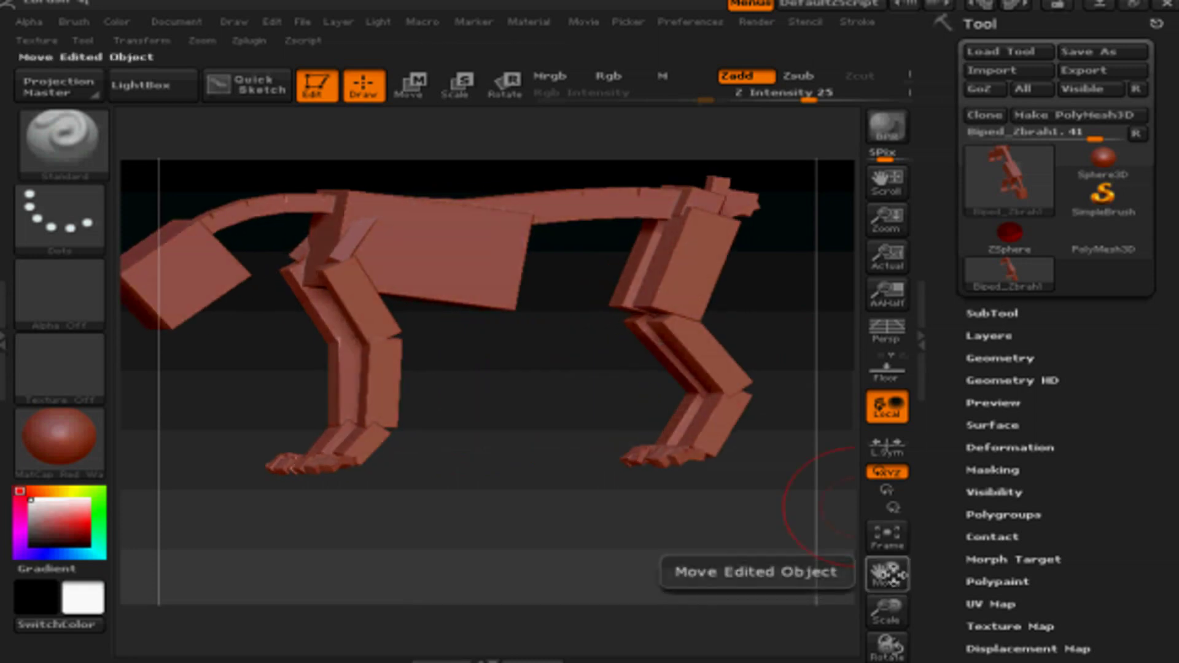
left_click_drag(887, 574, 916, 656)
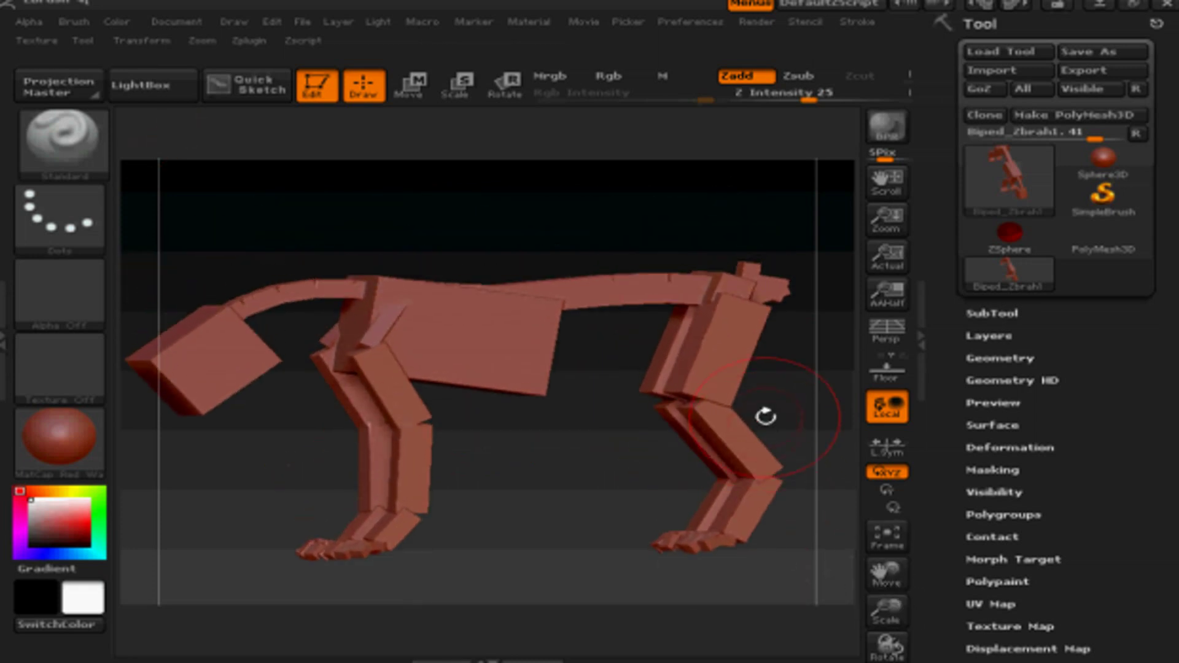
left_click_drag(765, 417, 808, 384)
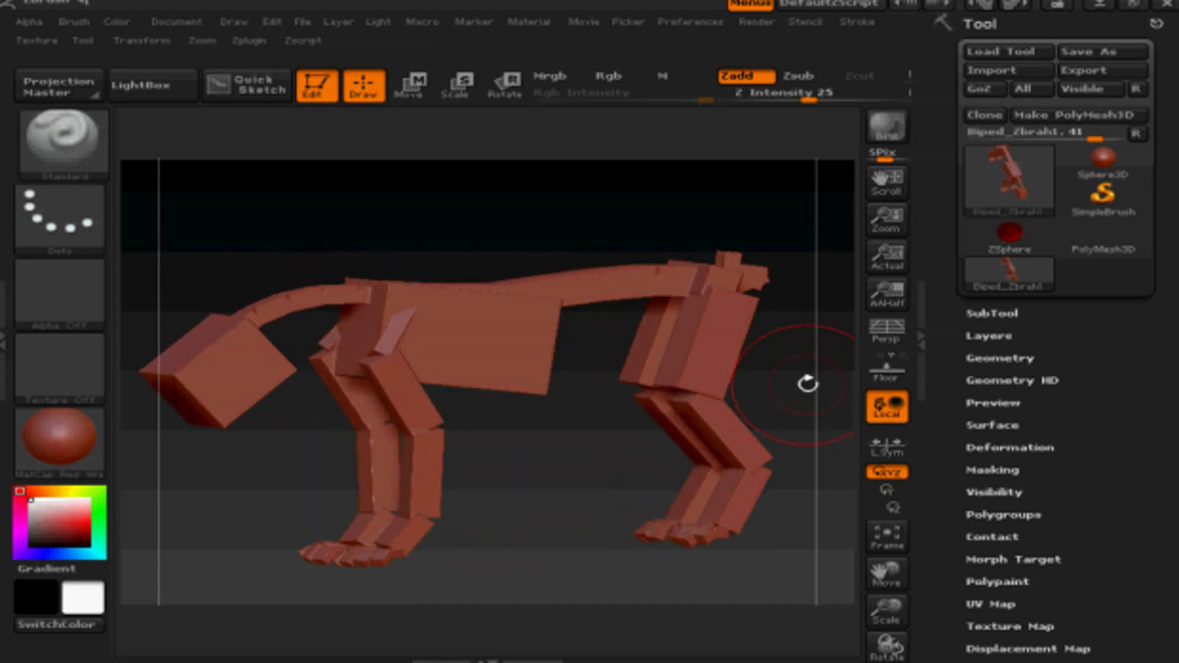
key("a")
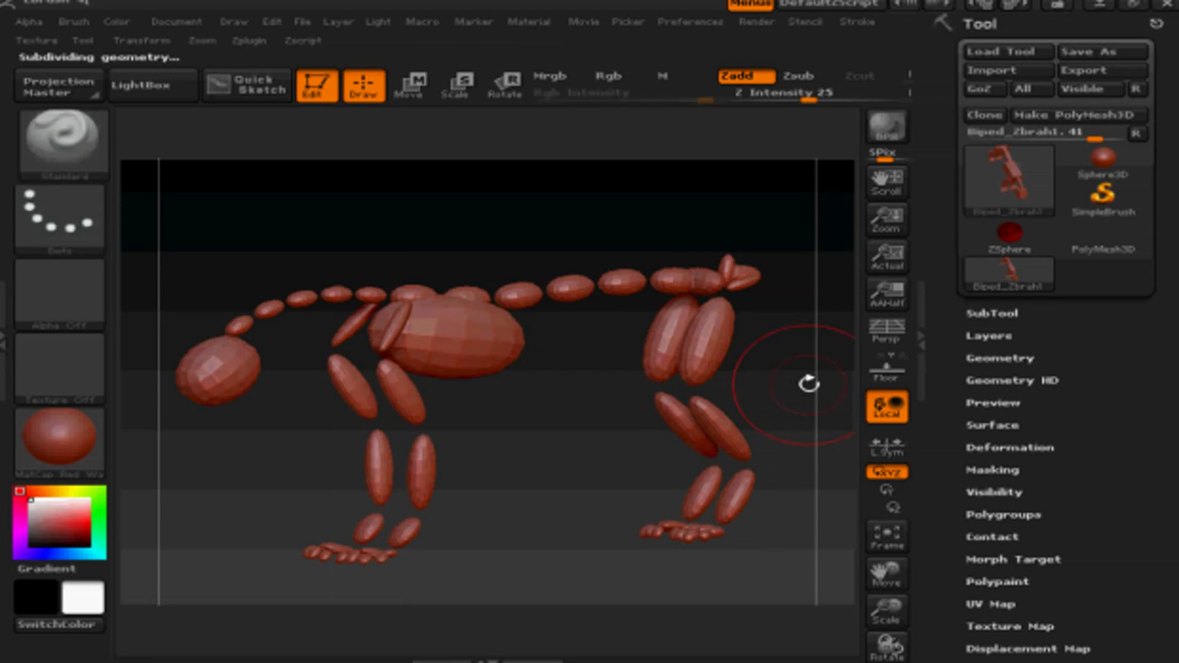
key("ctrl+d")
mouse_move(801, 379)
left_mouse_down()
mouse_move(597, 384)
mouse_move(643, 383)
left_mouse_up()
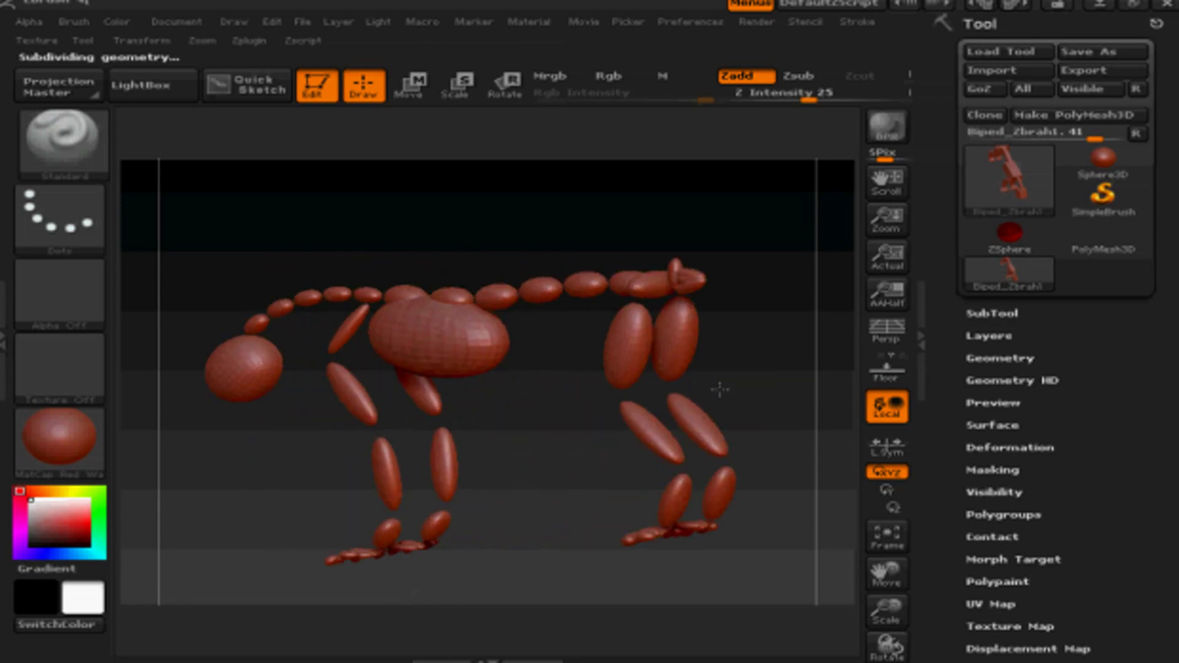
Step: Append a ZSphere as a new subtool to the panther mesh Biped_Zbrah1
left_click_drag(720, 390, 780, 387)
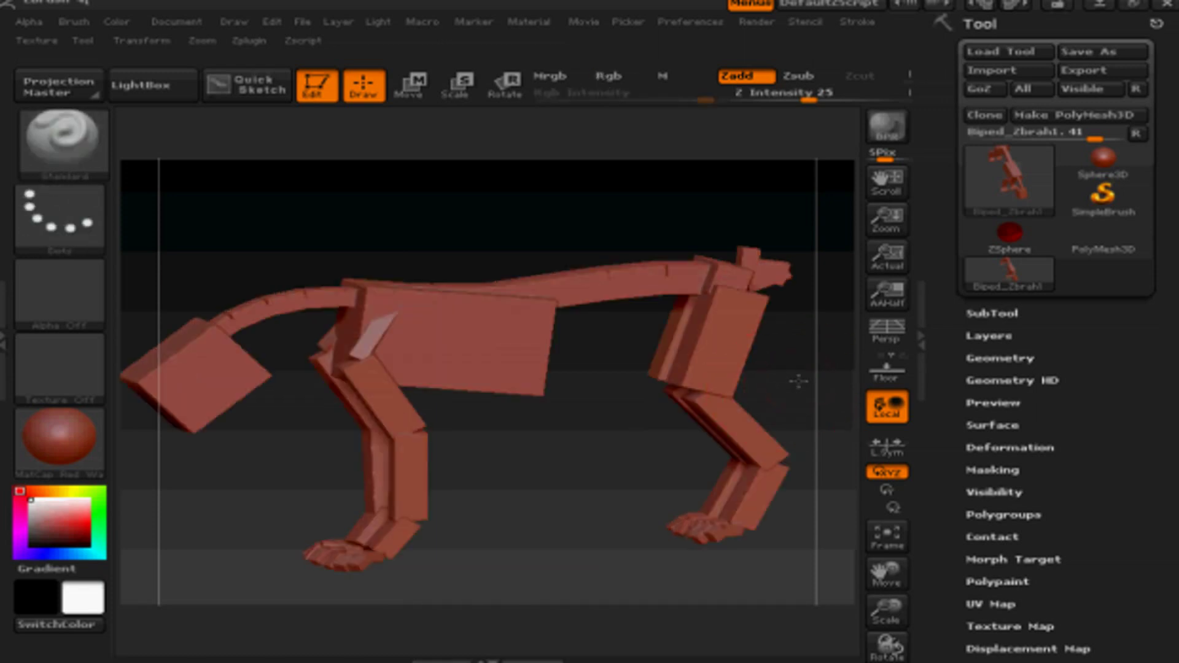
mouse_move(798, 381)
left_mouse_down()
mouse_move(746, 387)
mouse_move(798, 377)
mouse_move(782, 382)
left_mouse_up()
left_click(1003, 314)
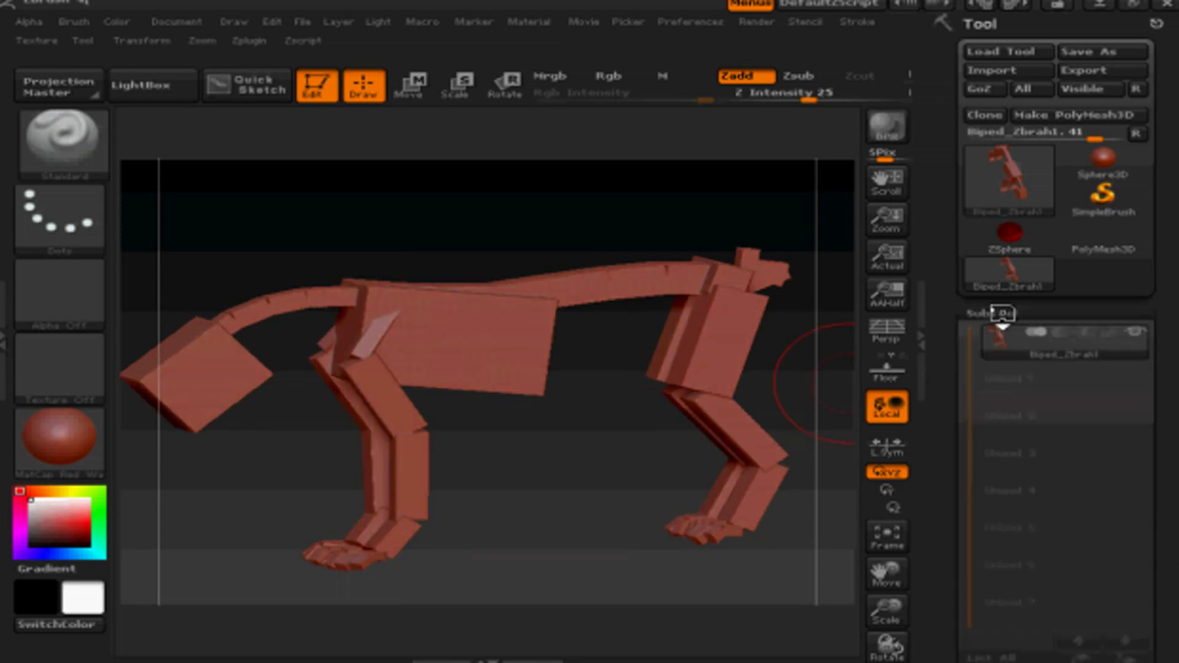
scroll(1002, 314, "down", 5)
scroll(955, 342, "up", 6)
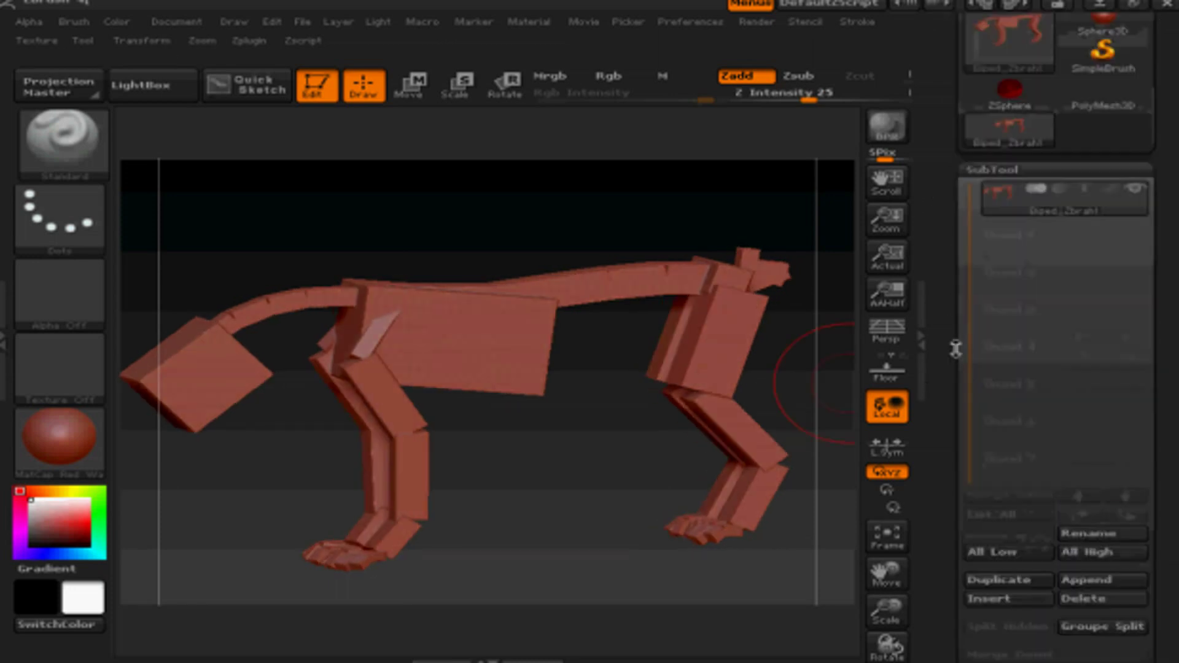
scroll(955, 350, "up", 1)
scroll(953, 342, "down", 1)
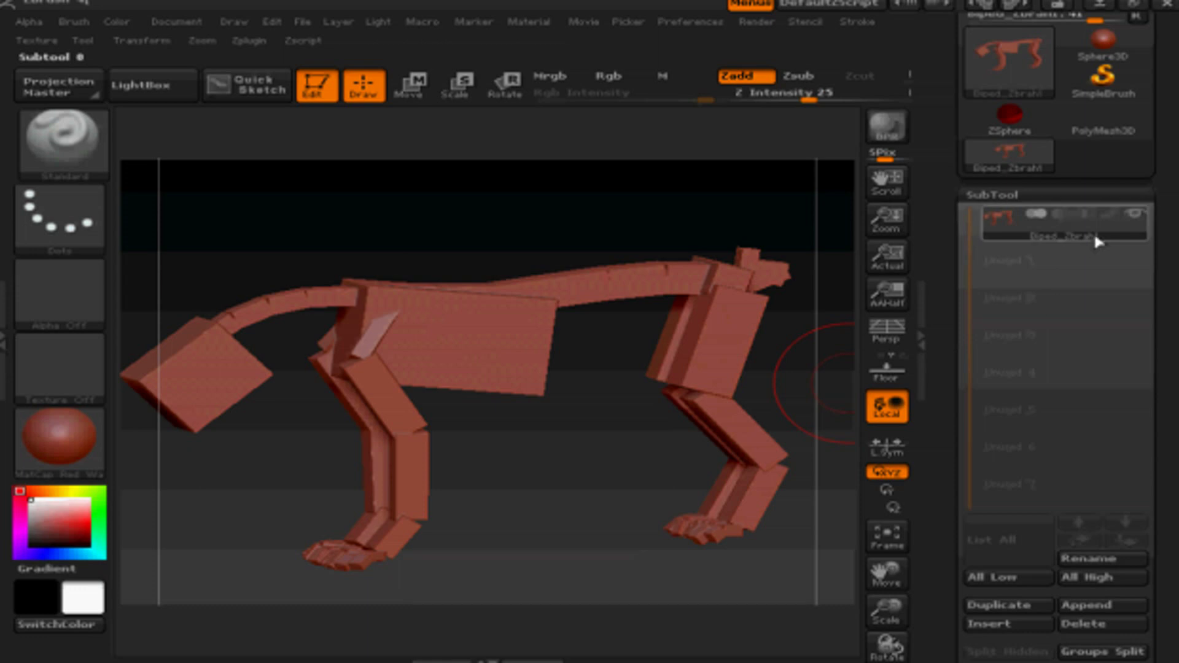
left_click(1046, 231)
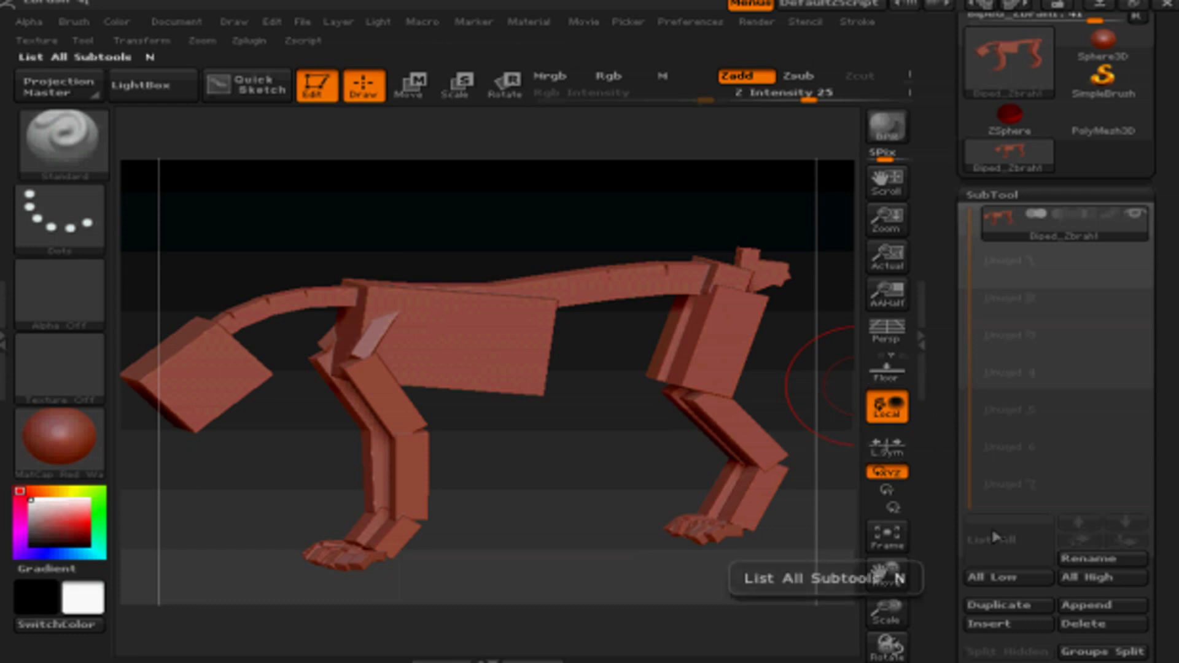
left_click(1086, 606)
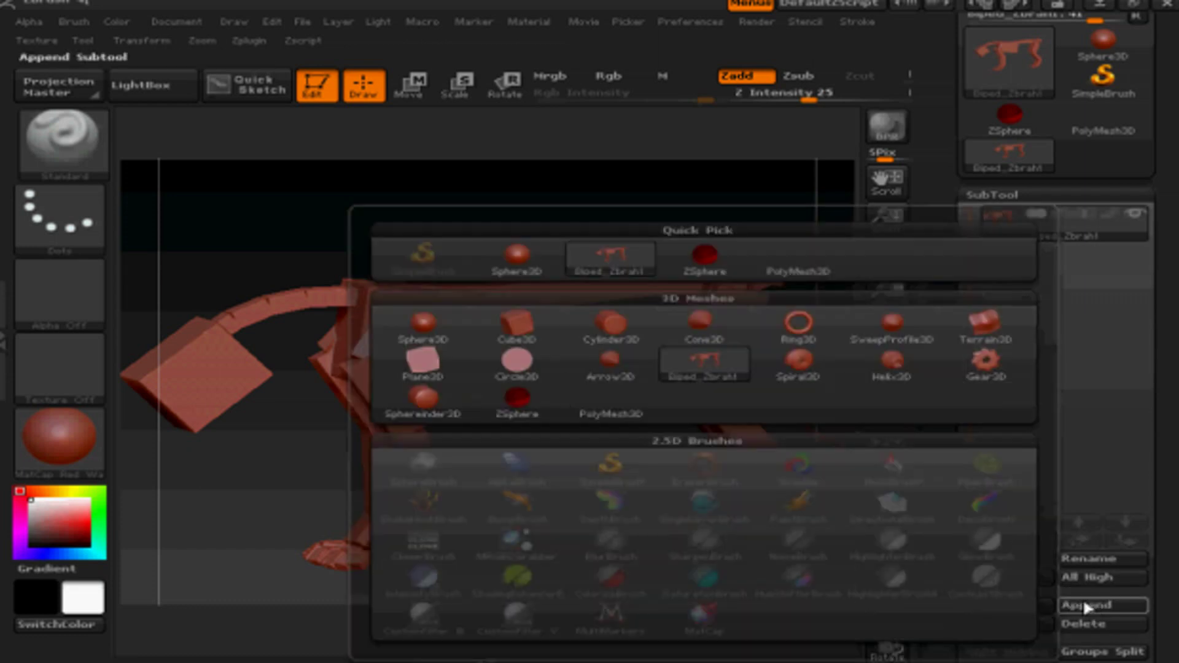
mouse_move(722, 272)
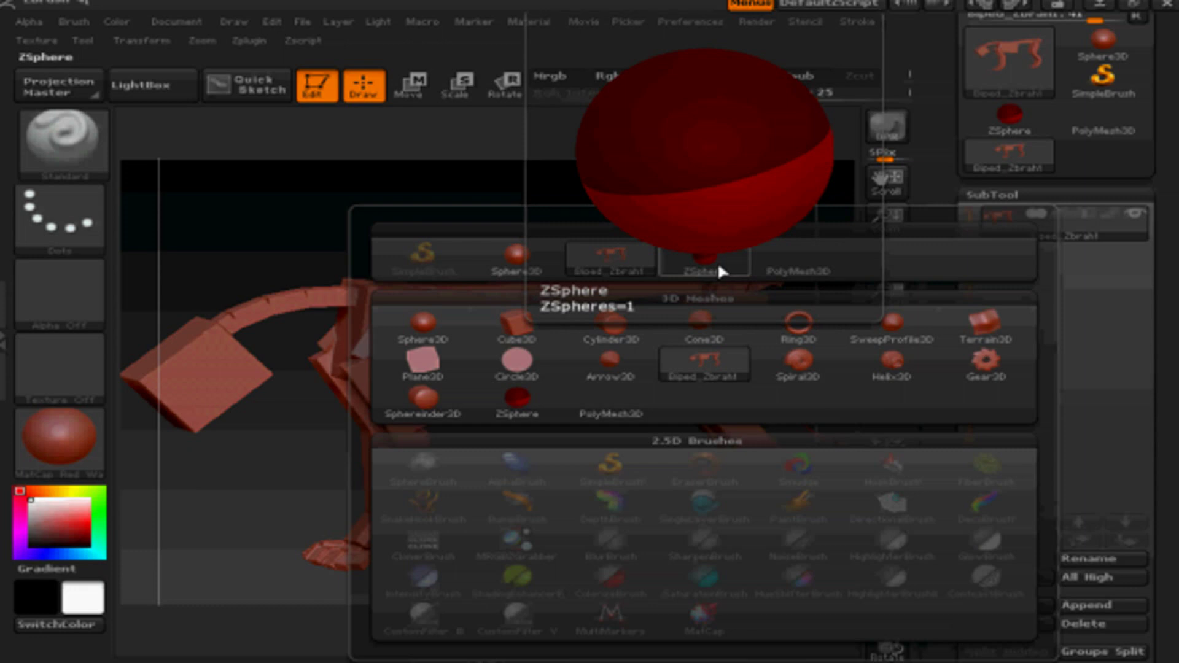
left_click(719, 268)
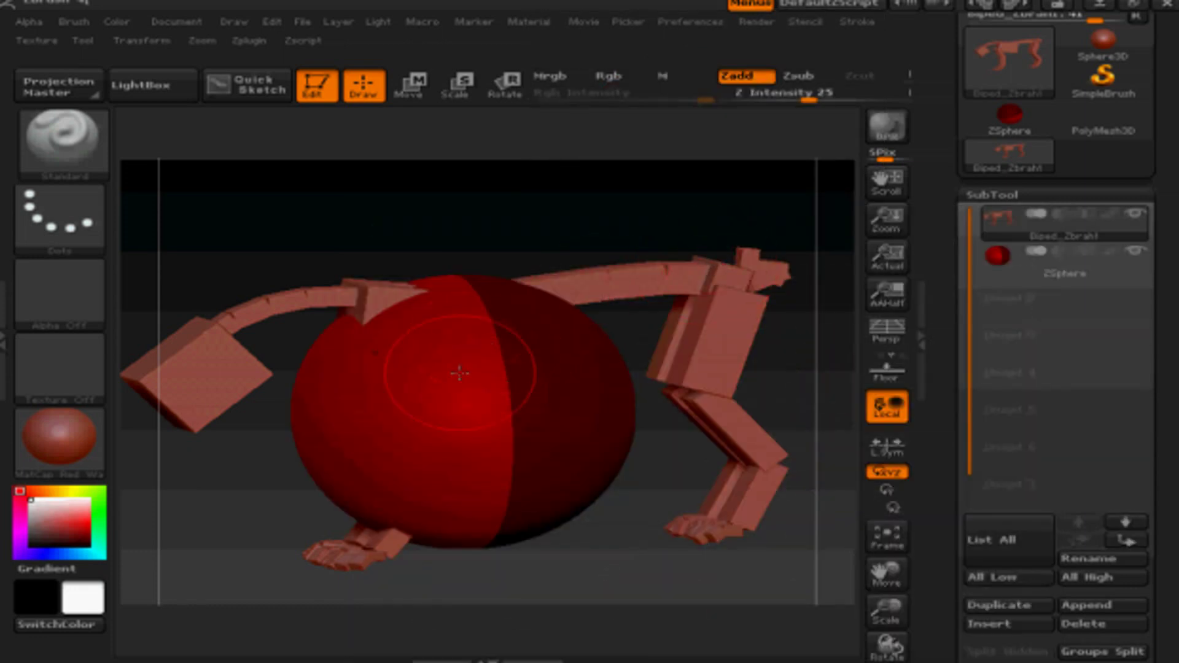
Step: Make the ZSphere the active subtool and scale it down to roughly the size of the panther's ribcage
left_click(461, 86)
left_click_drag(493, 407, 493, 377)
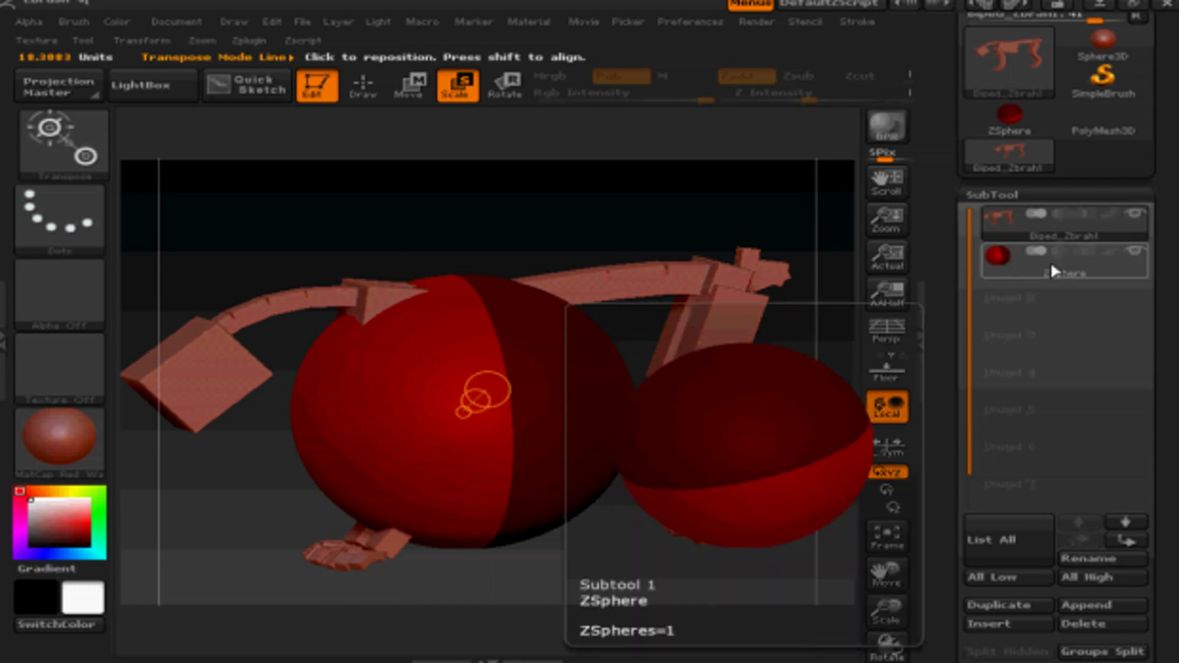
left_click(1050, 270)
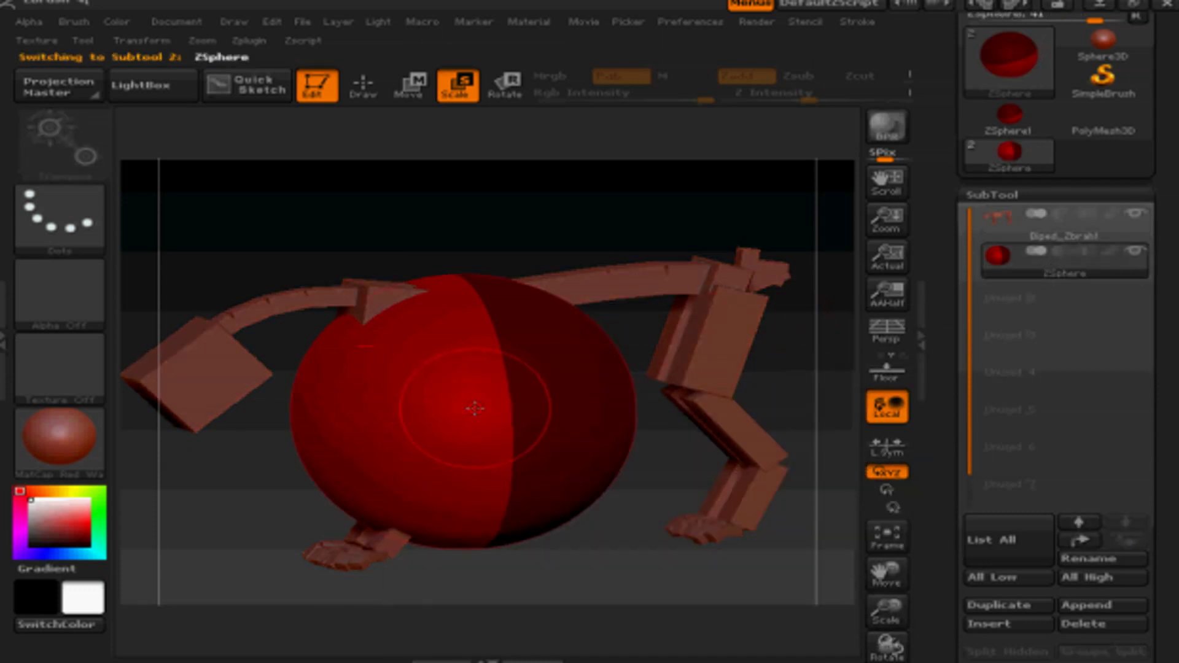
mouse_move(475, 408)
left_mouse_down()
mouse_move(482, 380)
mouse_move(456, 274)
mouse_move(413, 215)
left_mouse_up()
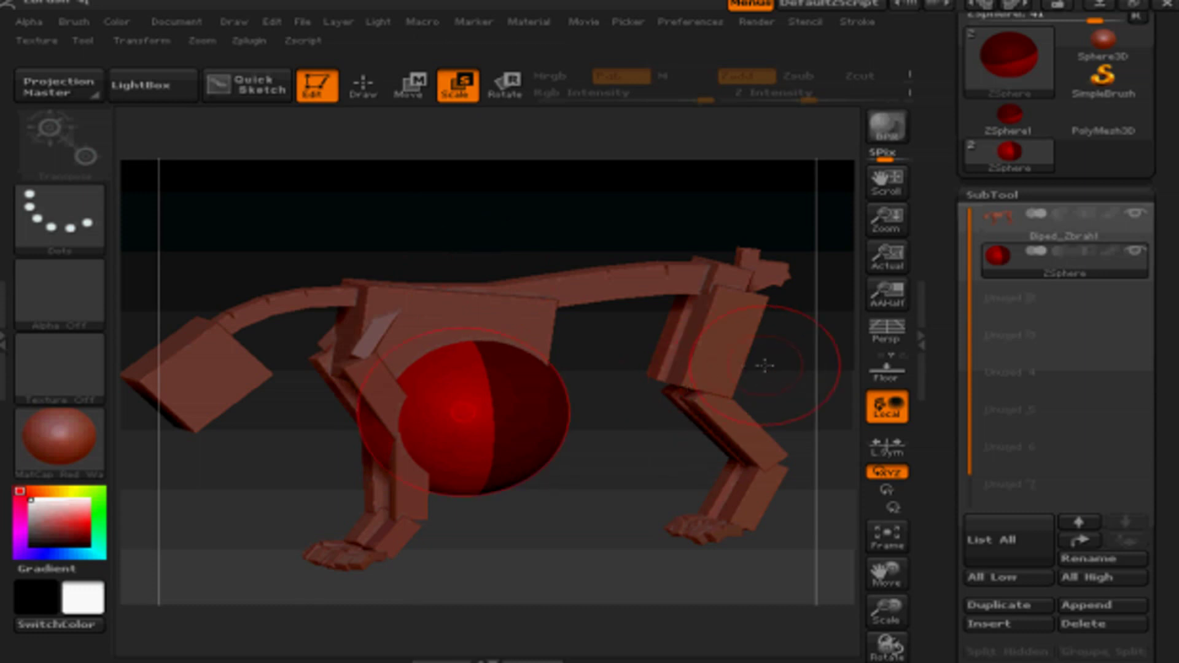
left_click_drag(766, 365, 723, 358)
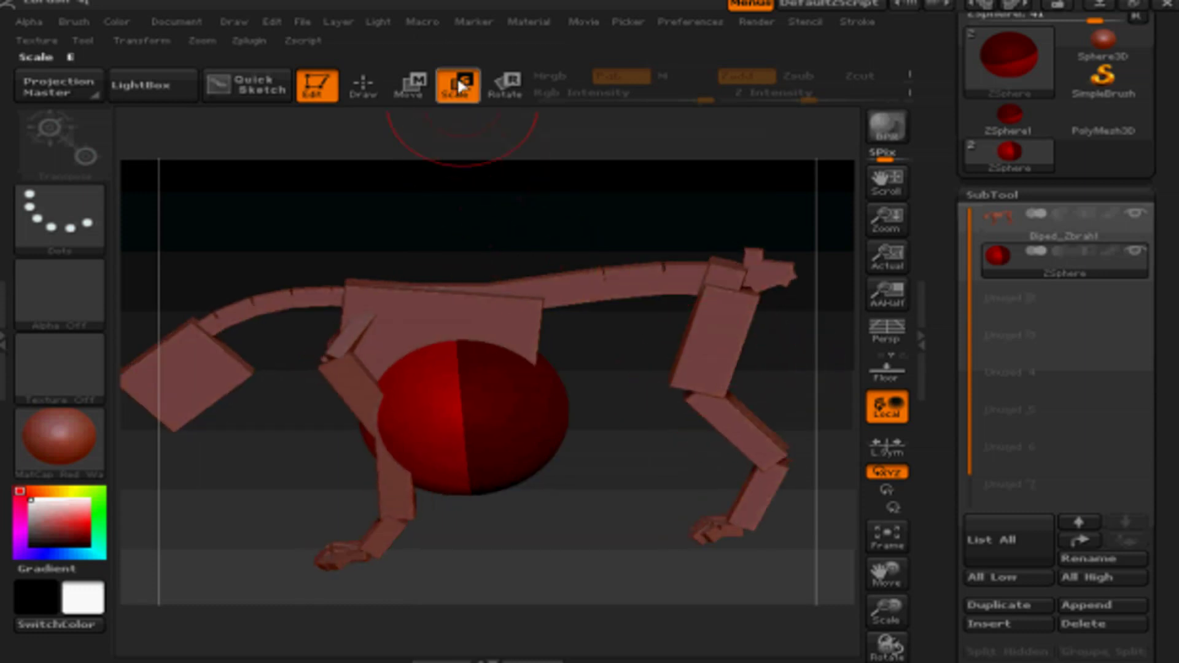
Step: Move the ZSphere up into the panther's ribcage and scale it down slightly so it sits inside the chest block
left_click(411, 86)
left_click_drag(495, 422, 498, 337)
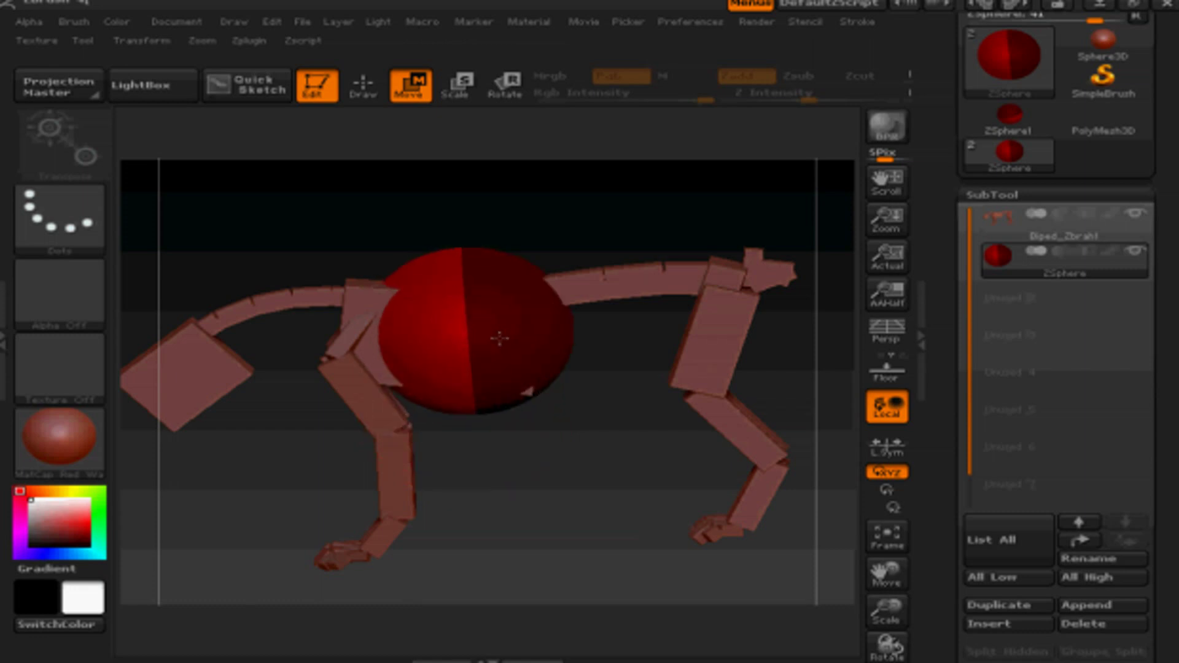
left_click(455, 86)
left_click_drag(528, 348, 481, 285)
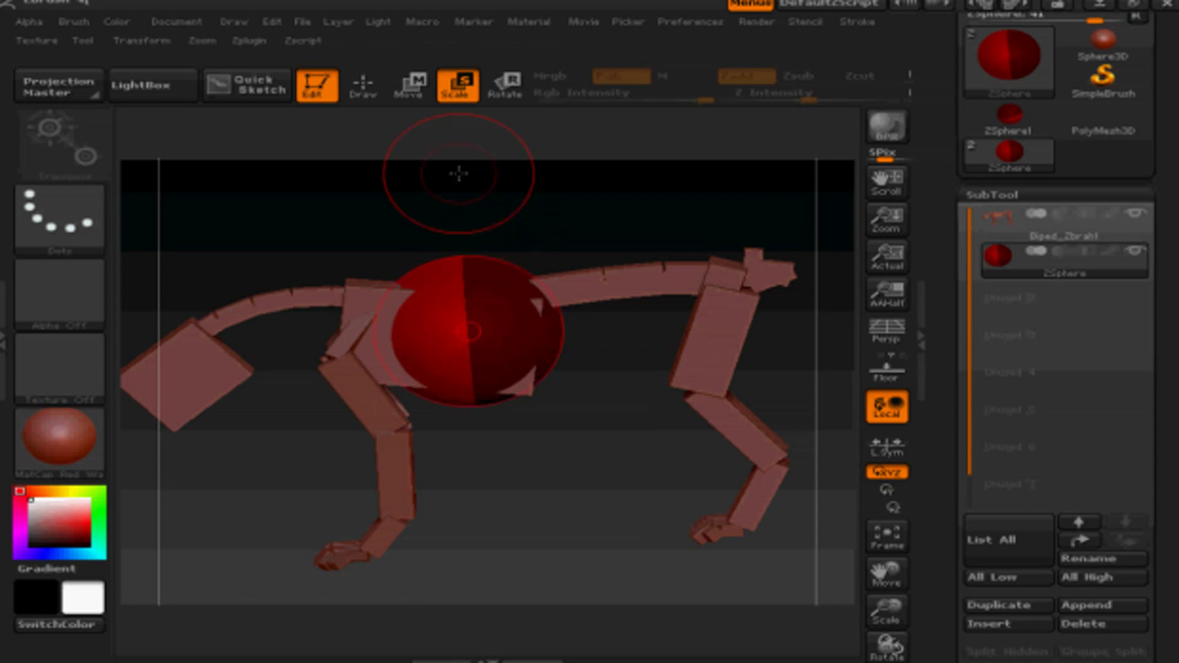
left_click(411, 86)
mouse_move(513, 337)
left_mouse_down()
mouse_move(492, 340)
mouse_move(505, 342)
left_mouse_up()
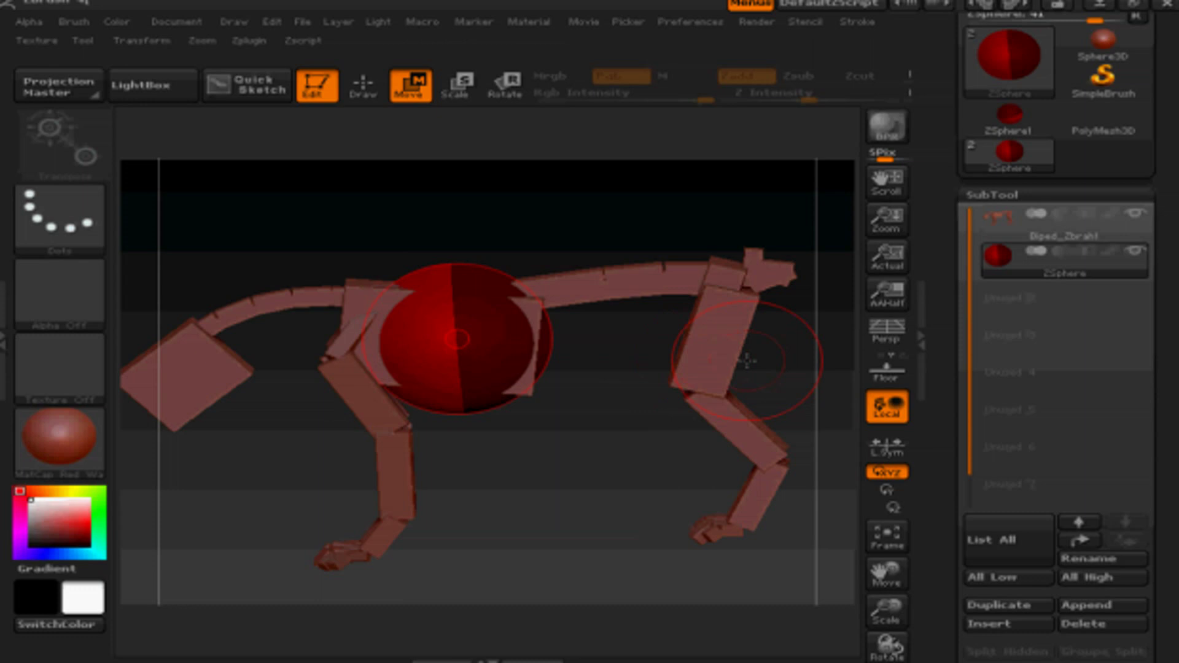
left_click_drag(764, 329, 703, 381)
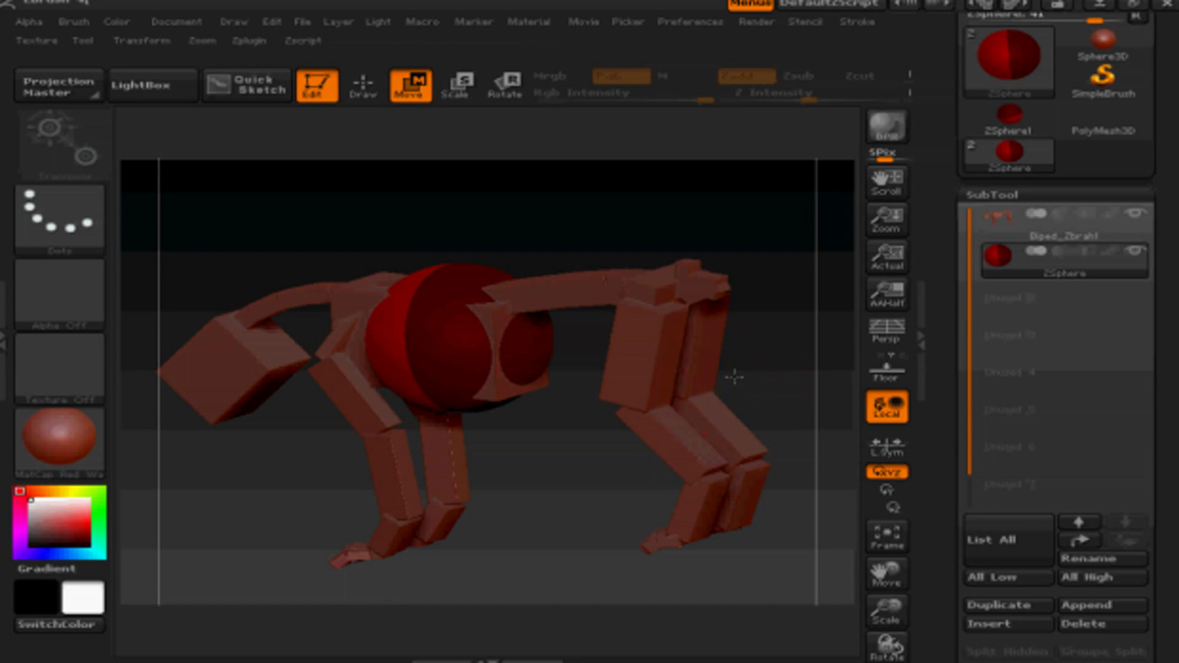
left_click_drag(735, 377, 828, 376, "shift")
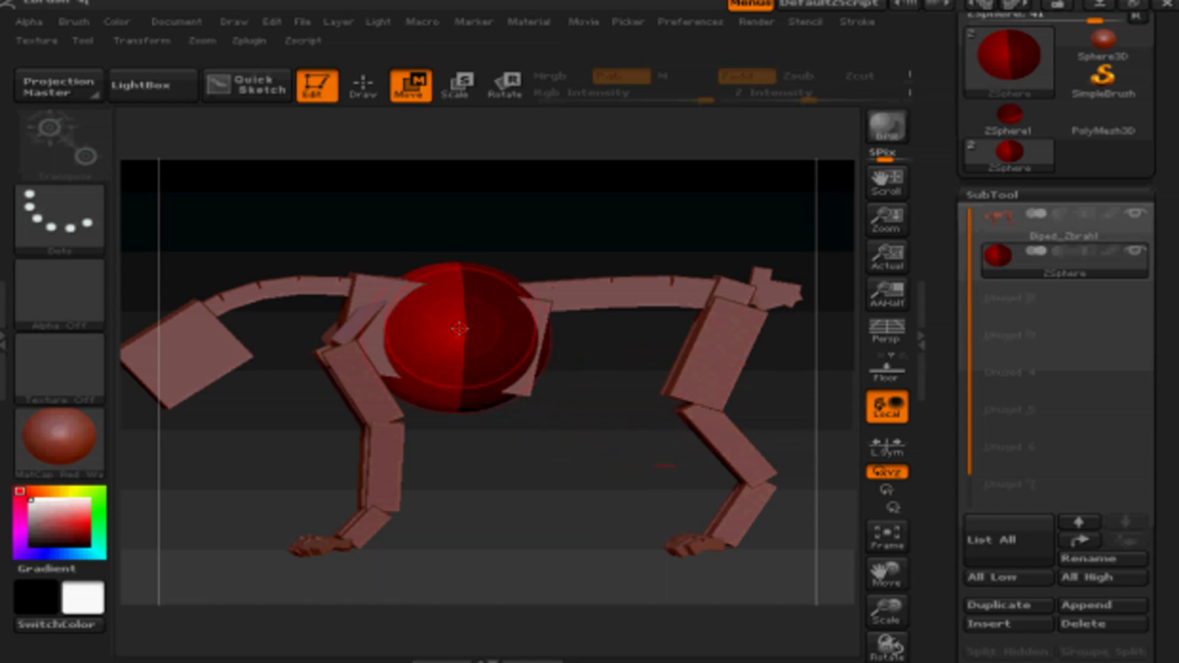
Step: Put the ZSphere into sketch mode for drawing and reduce the brush Draw Size to about 12
left_click(365, 85)
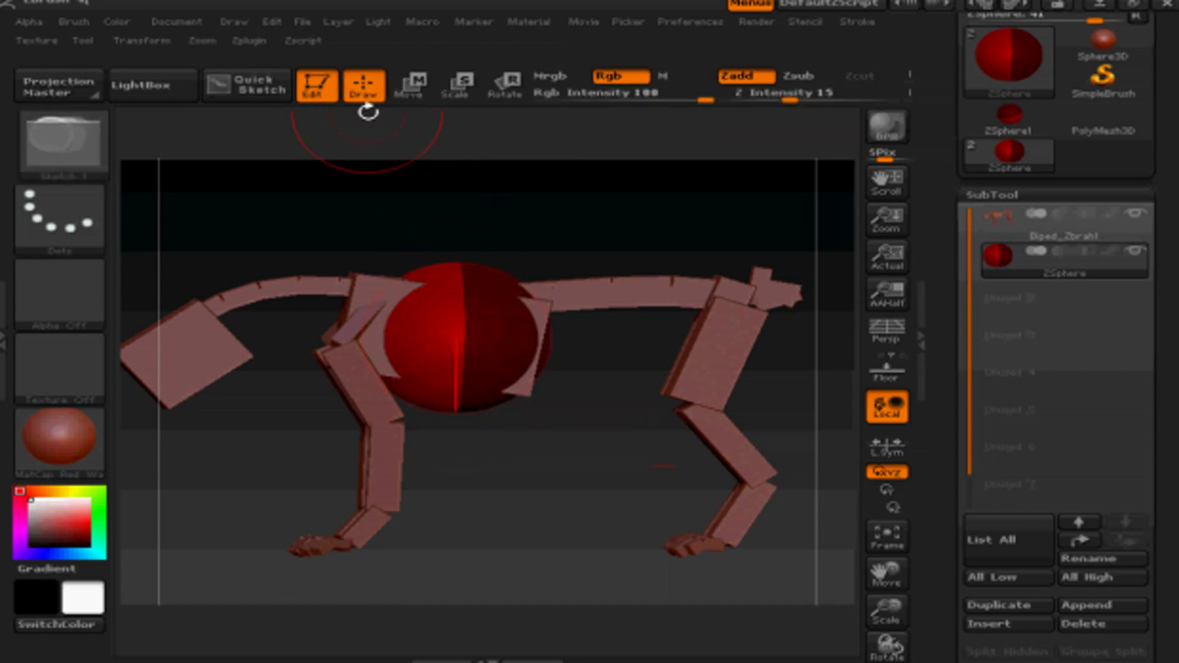
left_click(467, 330)
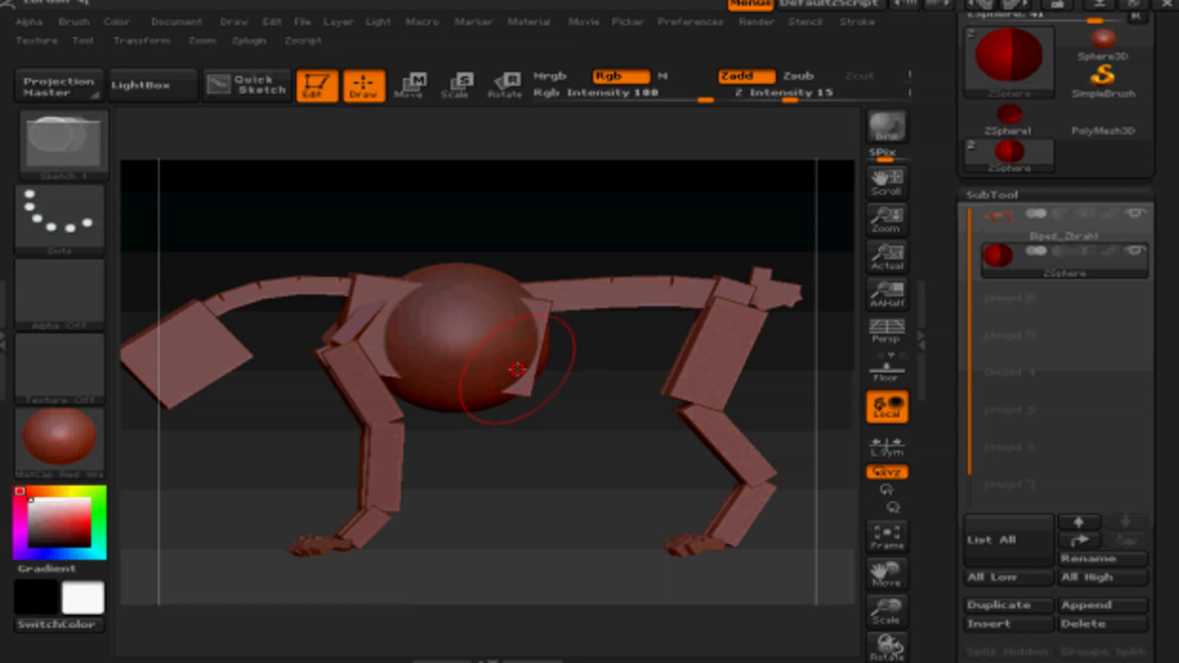
key("s")
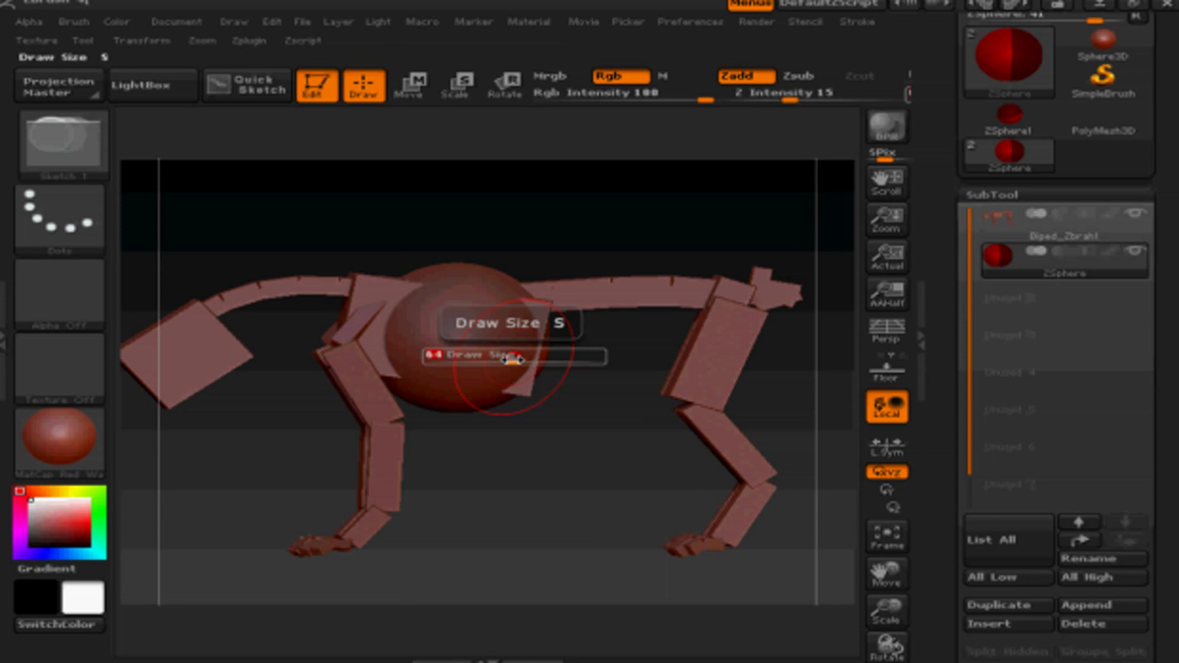
left_click_drag(512, 362, 489, 362)
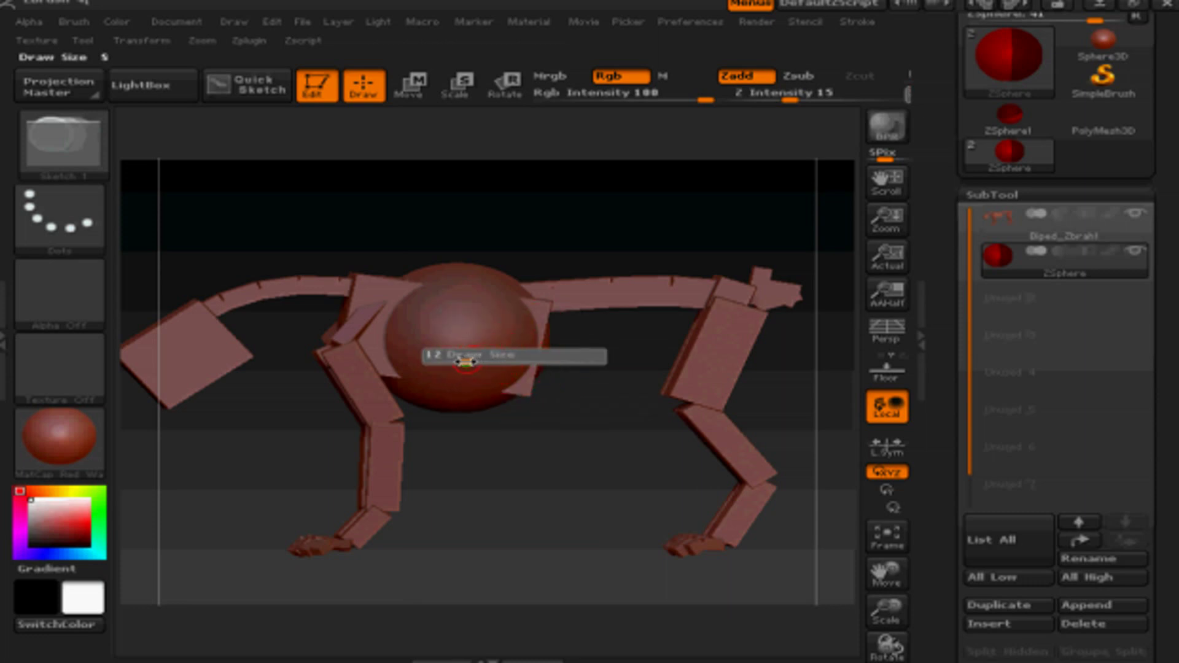
left_click_drag(466, 362, 464, 362)
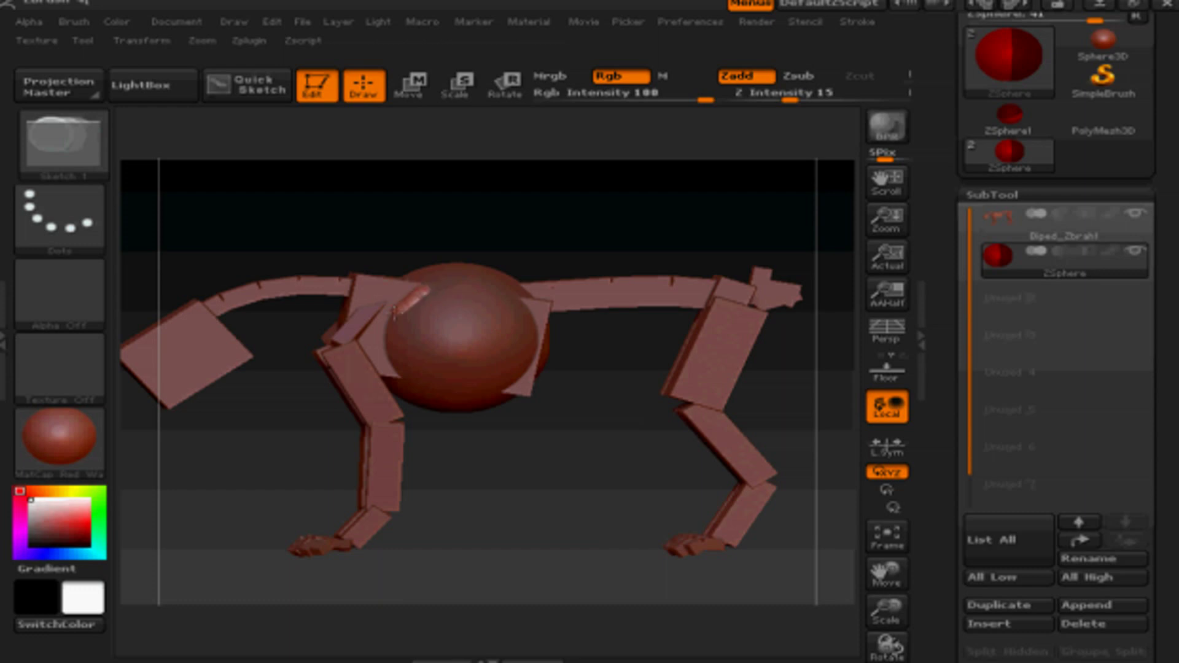
Step: Sketch a fan of ZSphere muscle strokes from the upper ribcage sphere down toward the front shoulder joint
left_click_drag(472, 290, 401, 333)
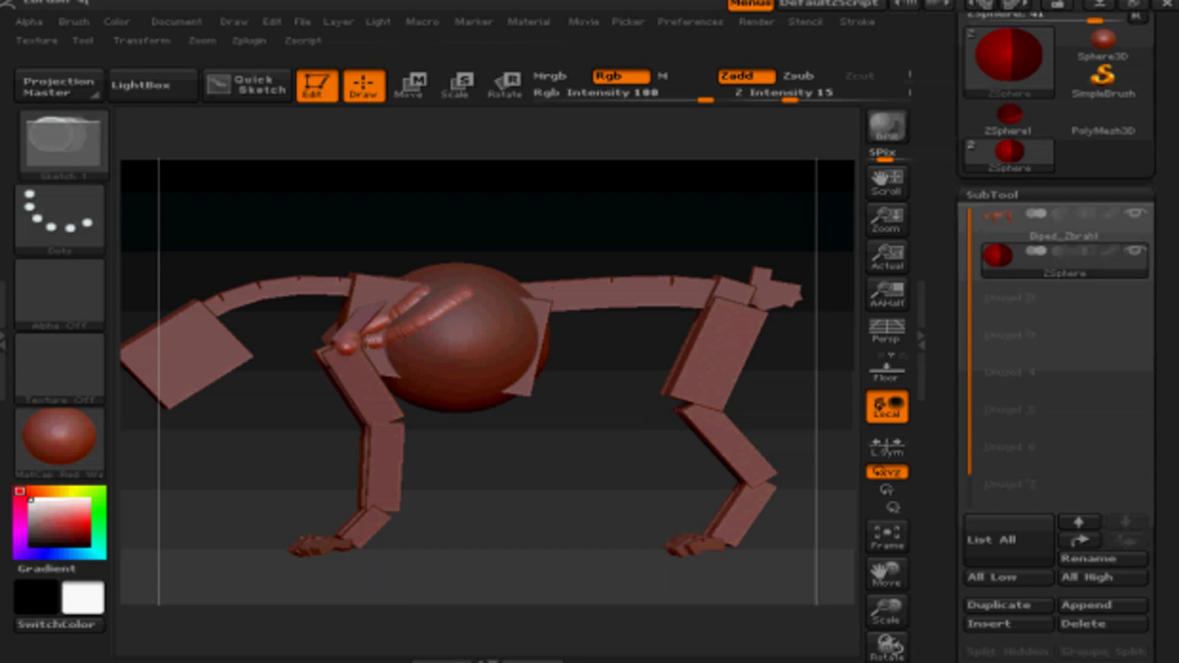
left_click_drag(490, 297, 367, 345)
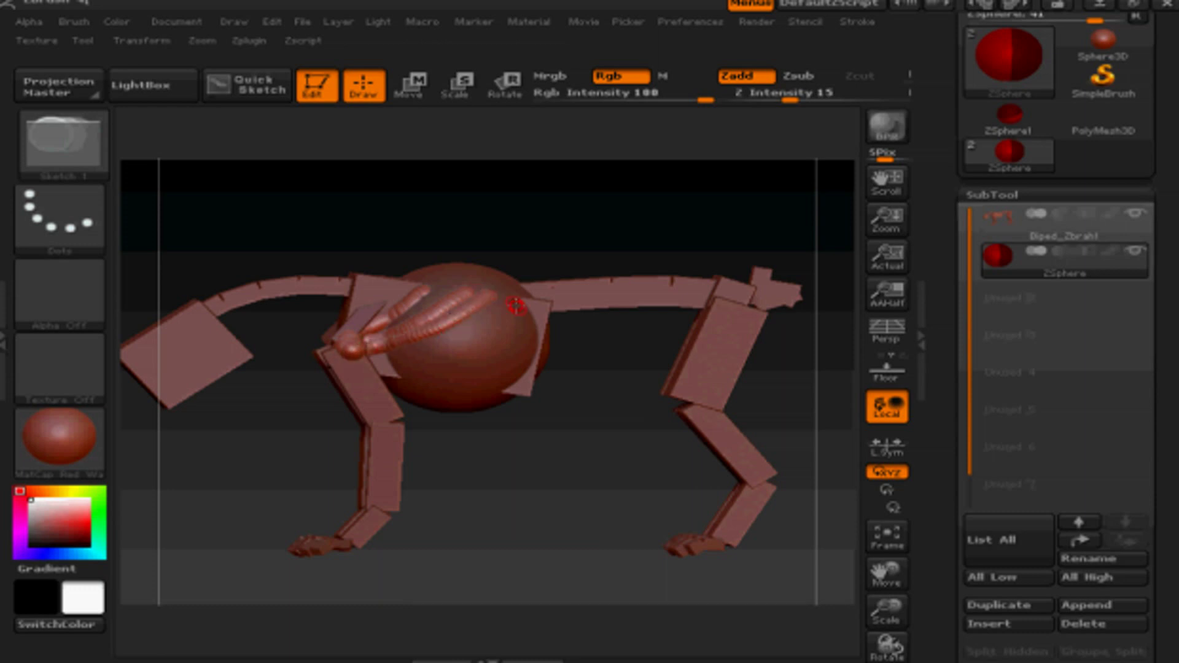
left_click_drag(516, 305, 412, 352)
left_click_drag(542, 304, 378, 362)
left_click_drag(557, 314, 497, 347)
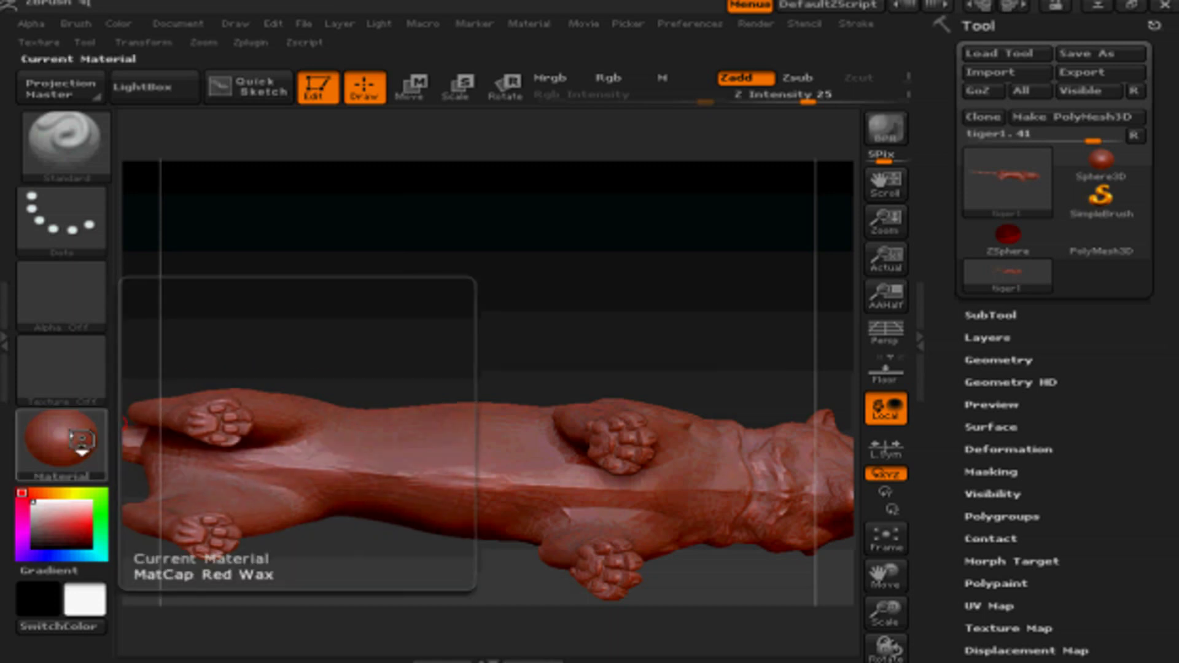
Step: Set the tiger1 mesh's material to Sketch04 and inspect its surface lines along the belly, flank and head
left_click(80, 437)
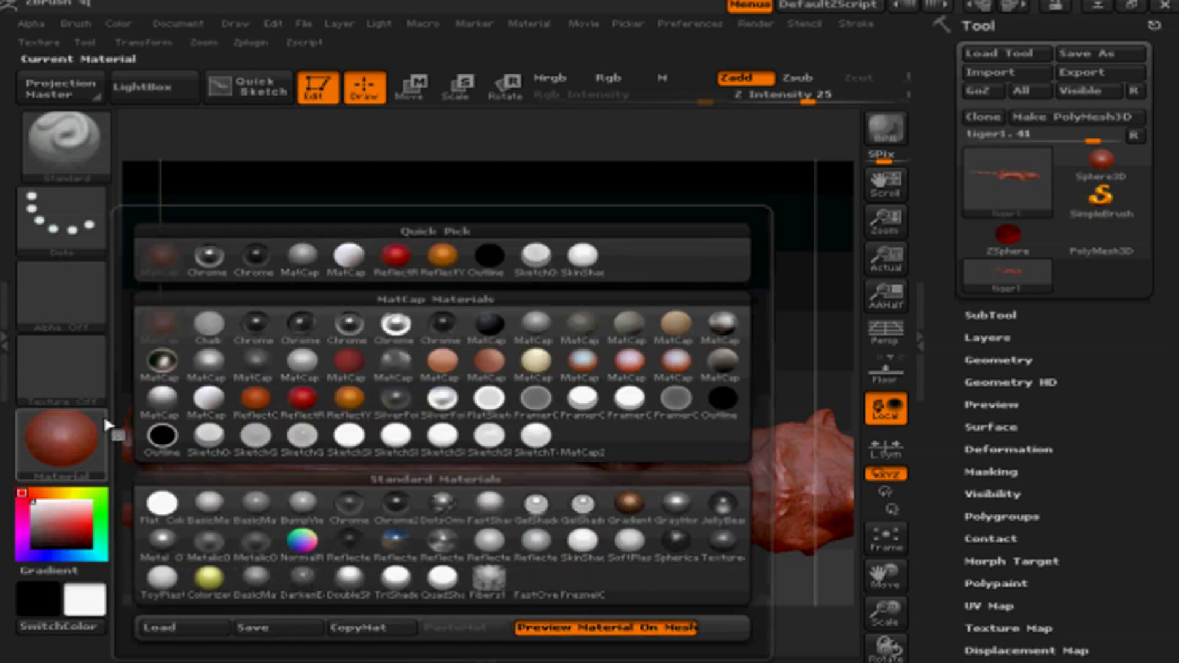
left_click(209, 441)
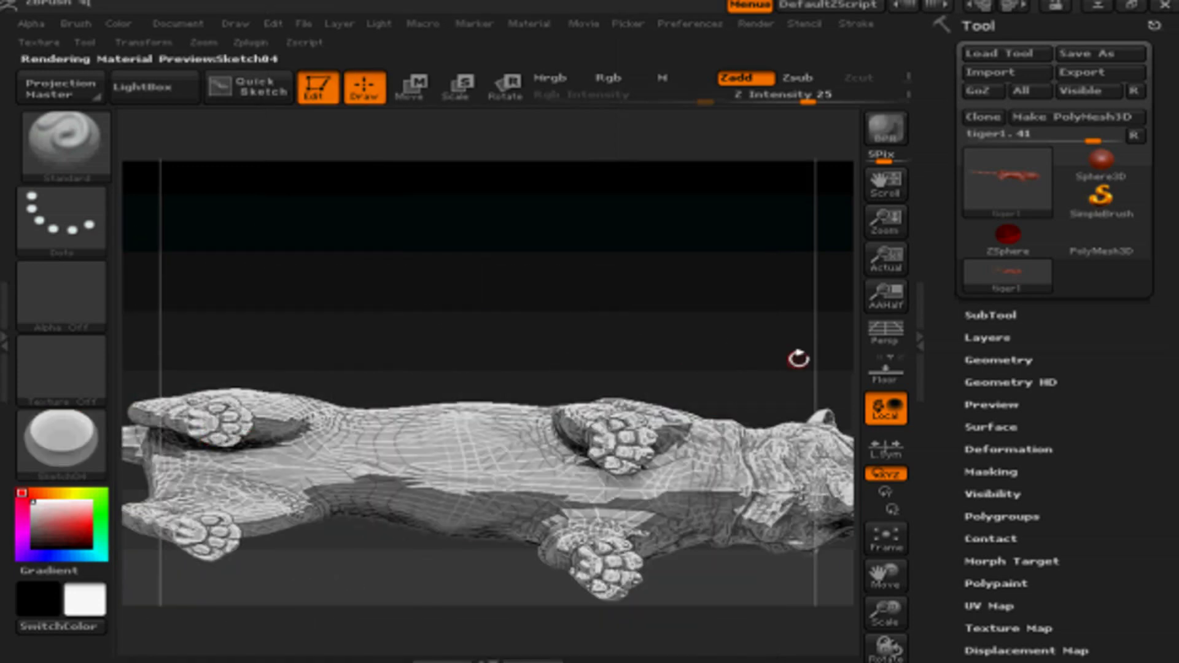
left_click_drag(778, 320, 786, 541)
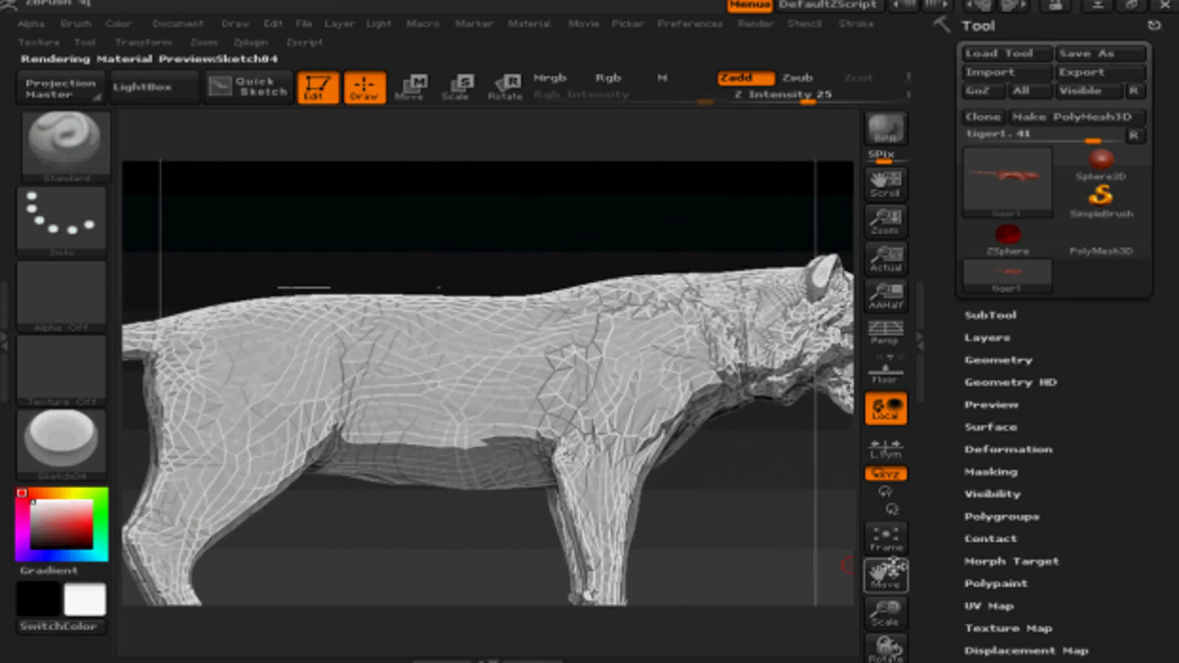
left_click_drag(885, 611, 885, 614)
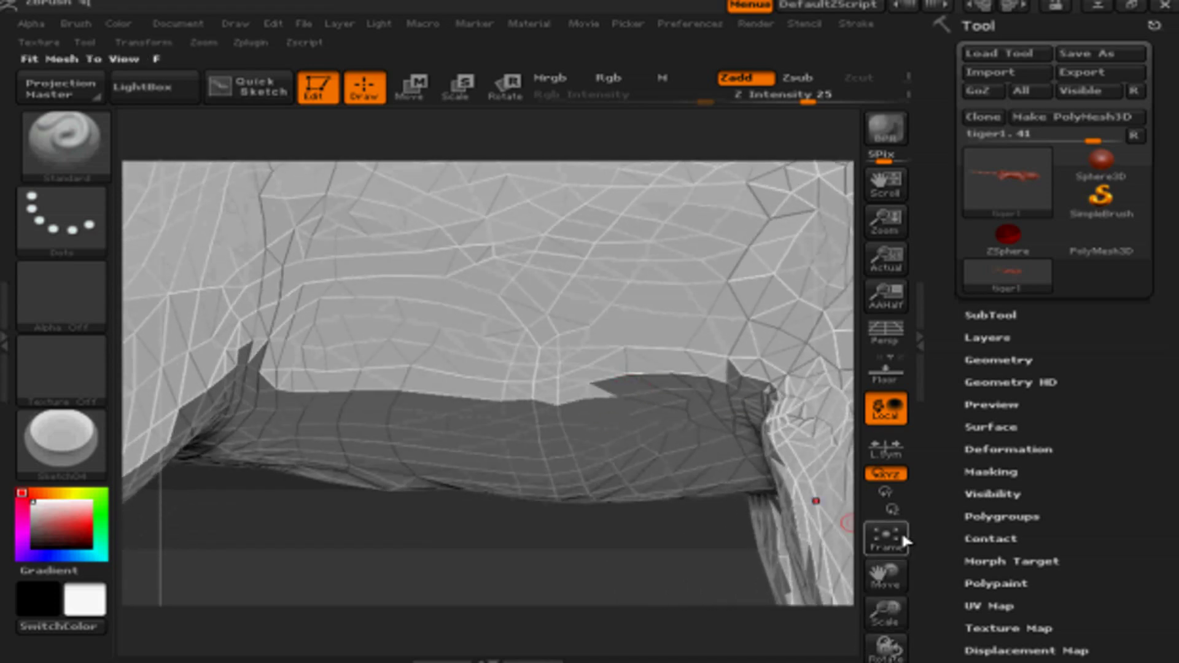
left_click_drag(885, 611, 813, 441)
left_click_drag(727, 473, 602, 478)
left_click_drag(886, 614, 804, 549)
left_click_drag(885, 574, 756, 438)
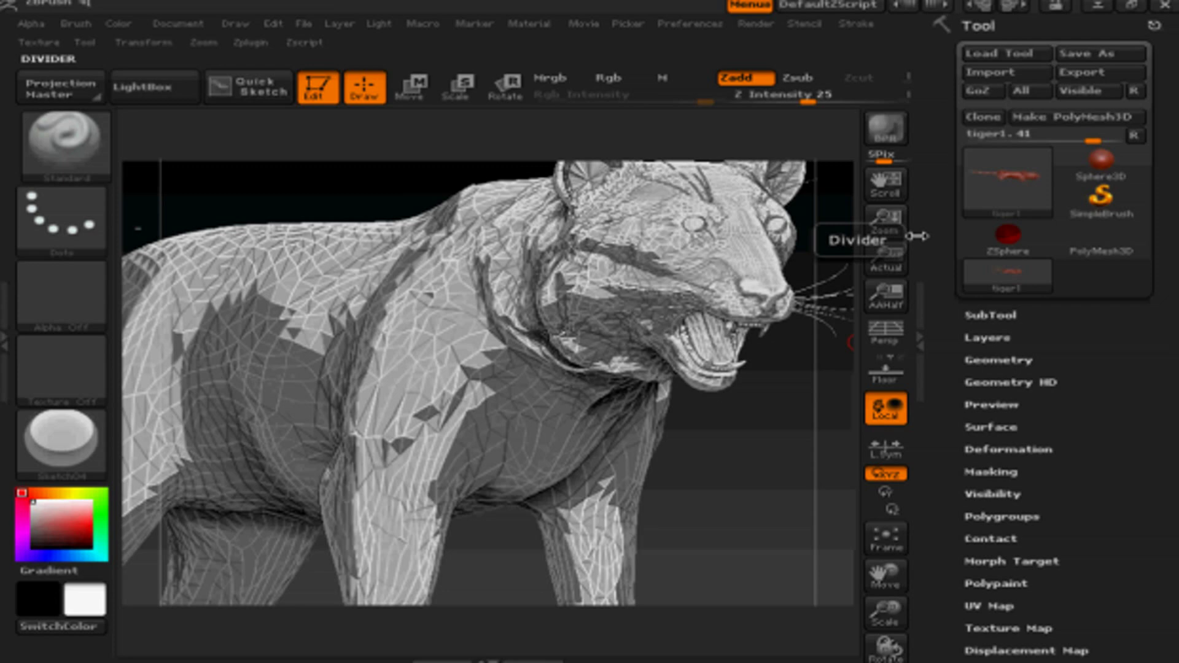
Step: Send the tiger to 3ds Max with GoZ, then move it onto the CAT rig and rotate it to face the same direction
left_click(980, 88)
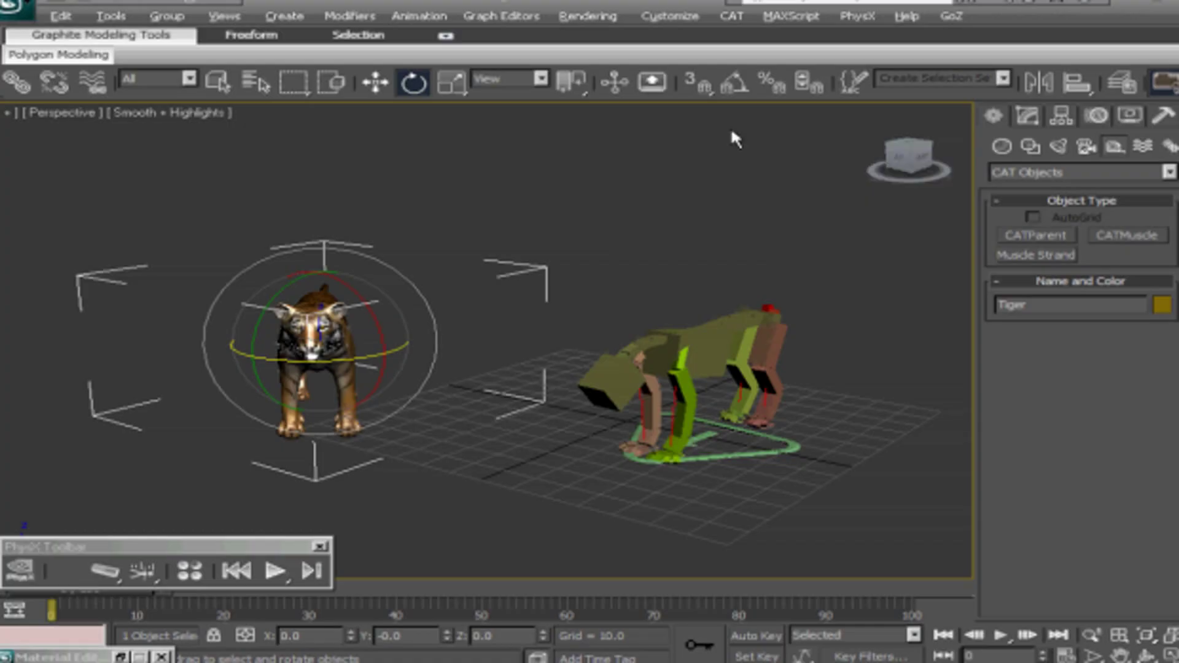
left_click(376, 83)
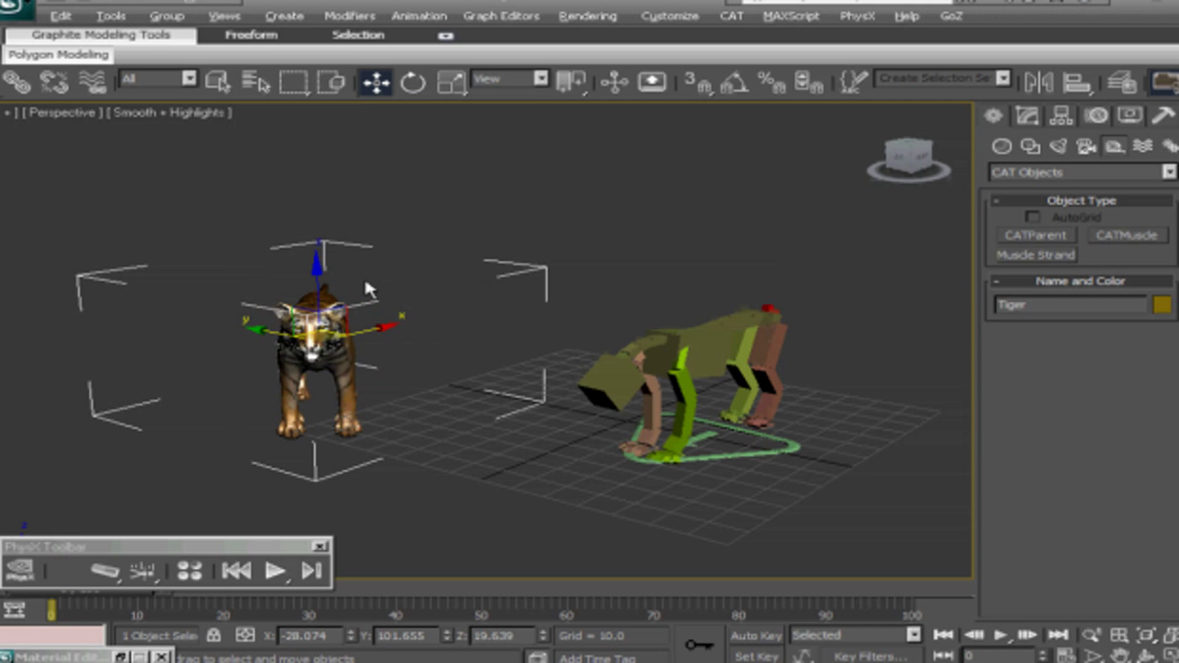
left_click_drag(317, 335, 674, 355)
left_click(420, 84)
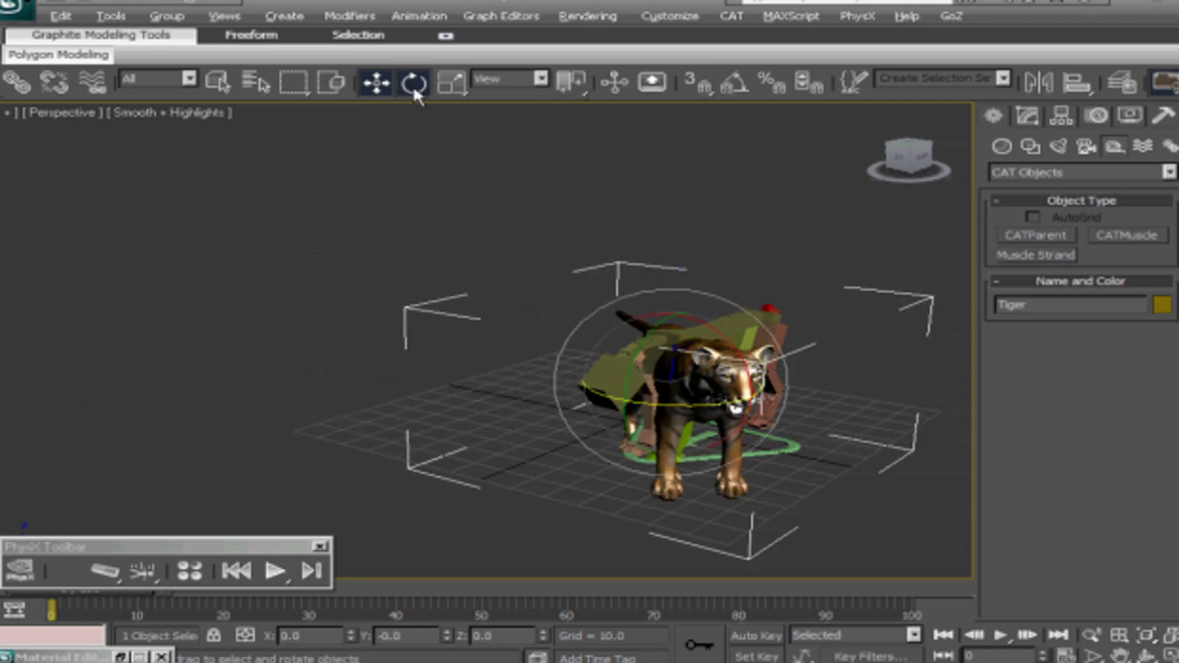
left_click_drag(713, 406, 677, 403)
left_click(909, 174)
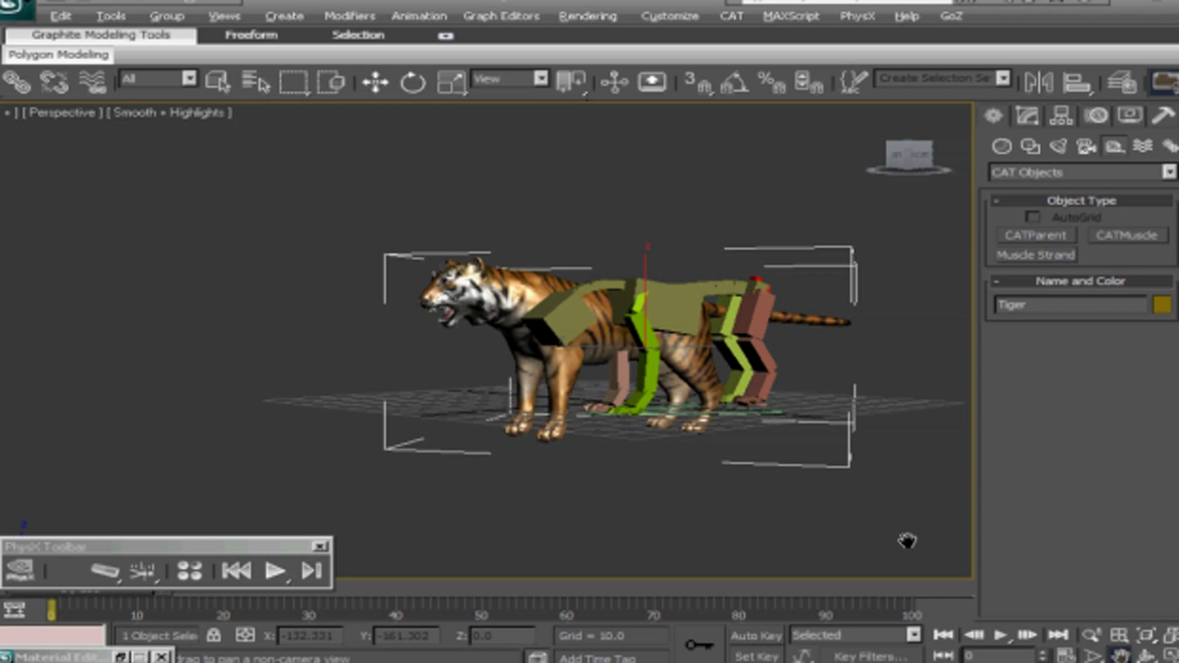
left_click_drag(898, 499, 720, 488)
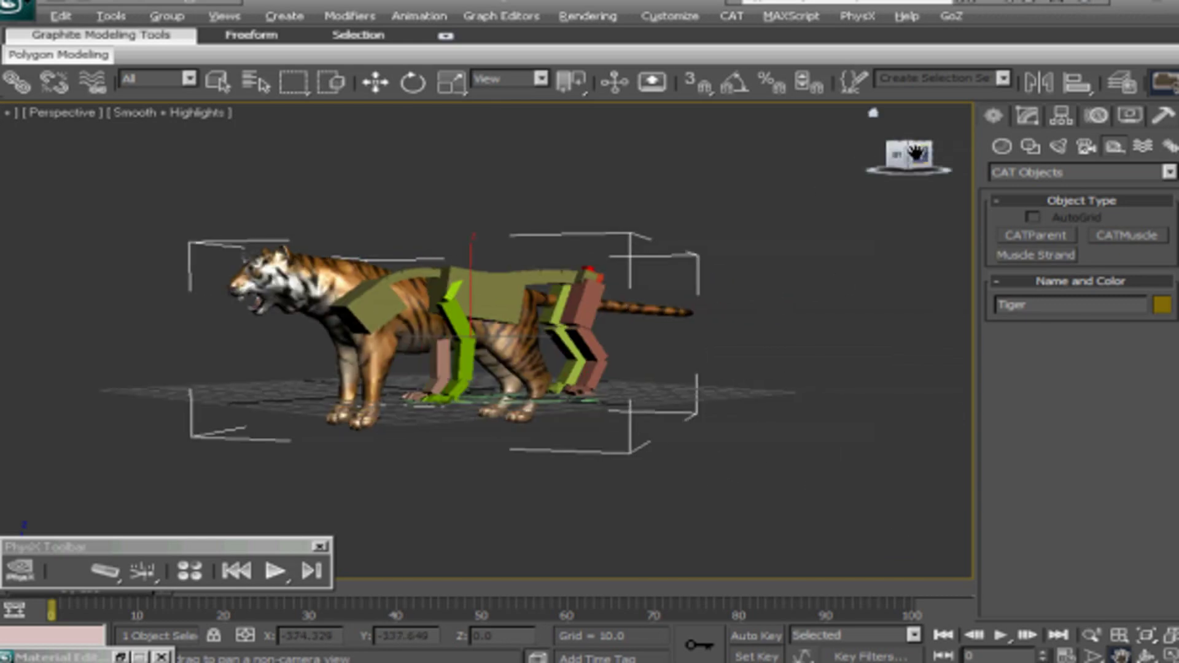
Step: Align the tiger to the panther rig's torso in X, Y and Z position, pivot point to pivot point
mouse_move(912, 154)
left_mouse_down()
mouse_move(936, 174)
mouse_move(915, 154)
left_mouse_up()
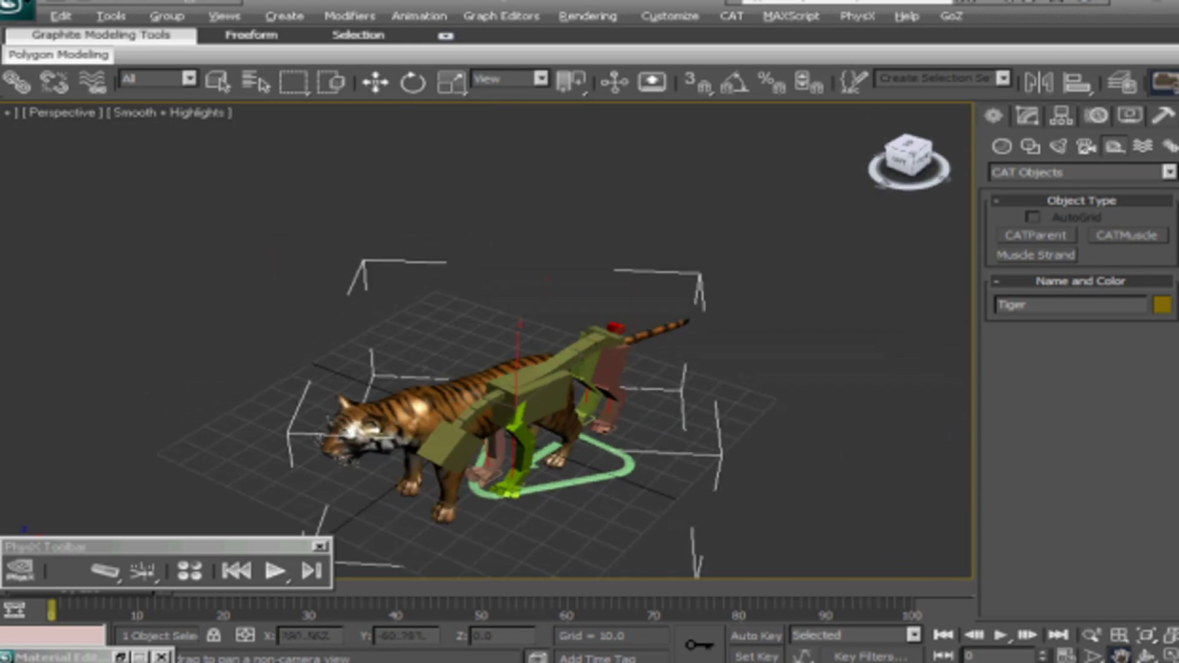
left_click(220, 80)
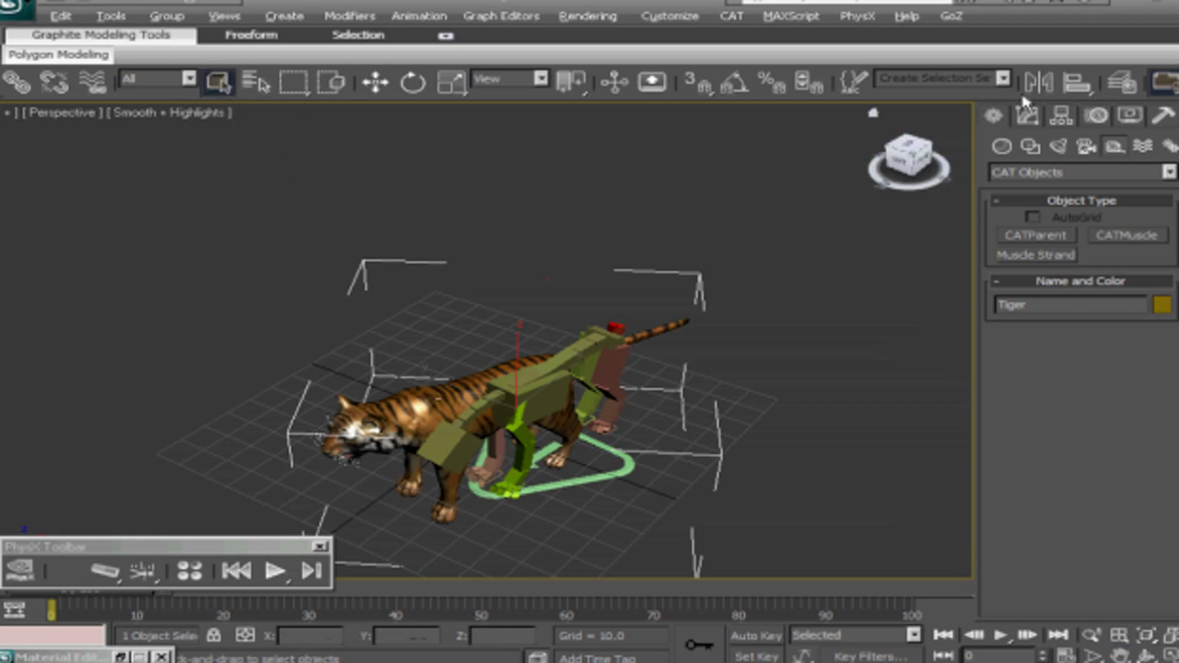
left_click(1078, 82)
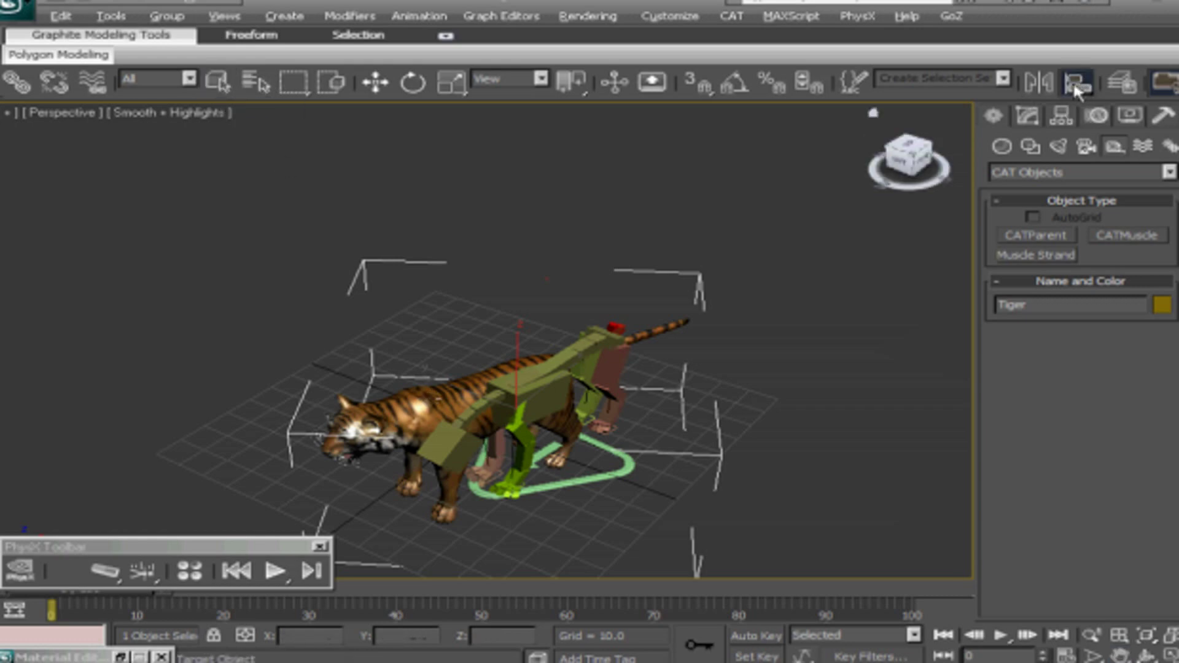
left_click(540, 387)
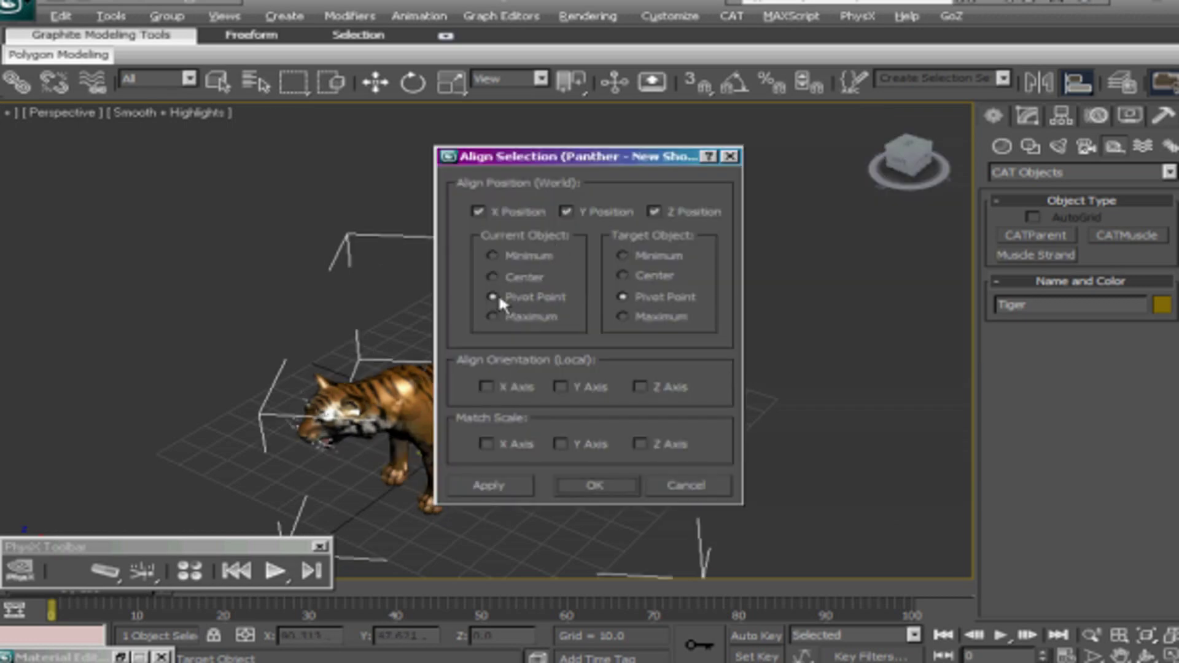
left_click(593, 486)
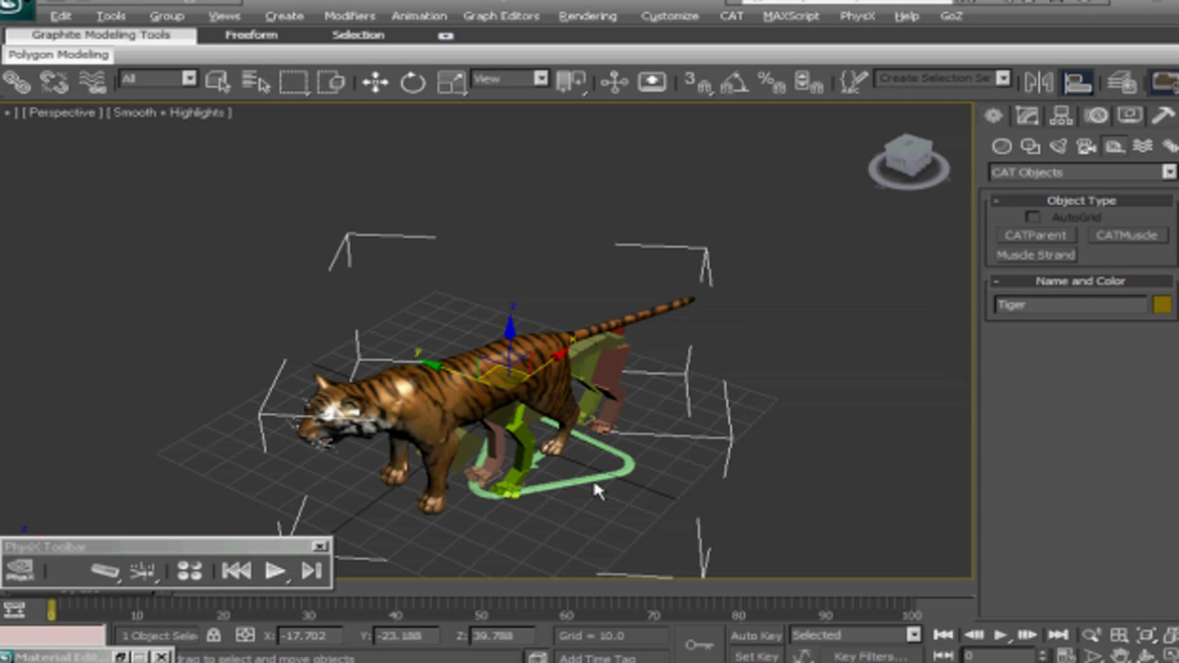
Step: Move the tiger back and down over the panther rig, to about X 13.6 and Z 21.1
left_click_drag(904, 151, 867, 167)
left_click_drag(507, 327, 711, 451)
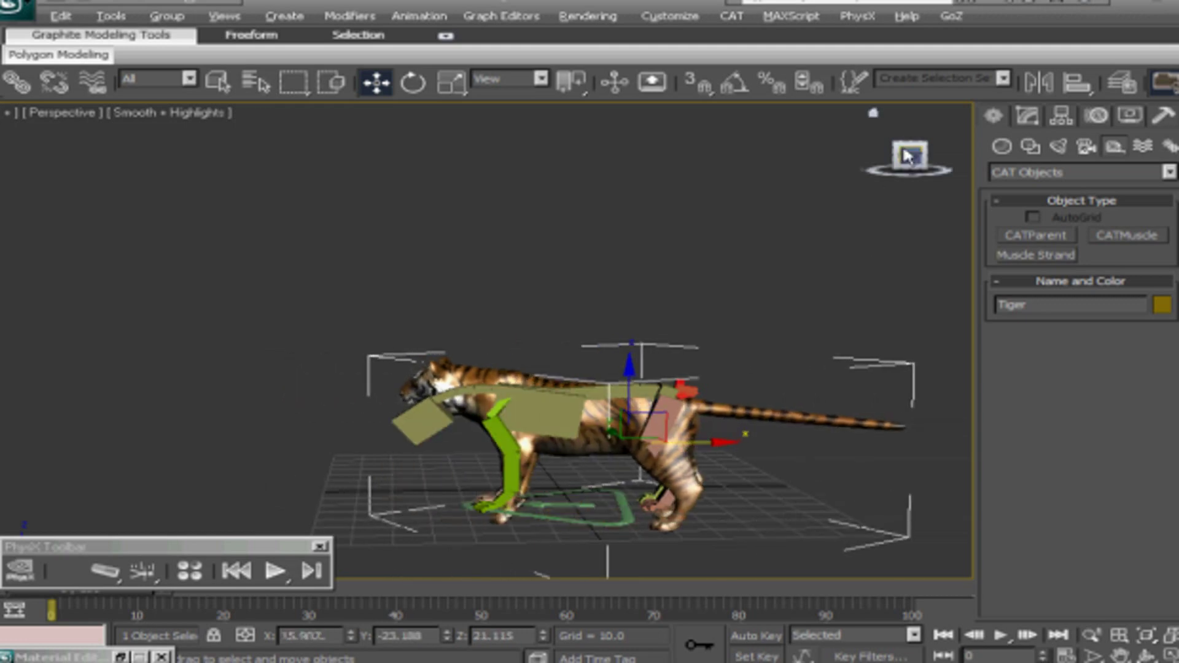
left_click_drag(903, 154, 968, 162)
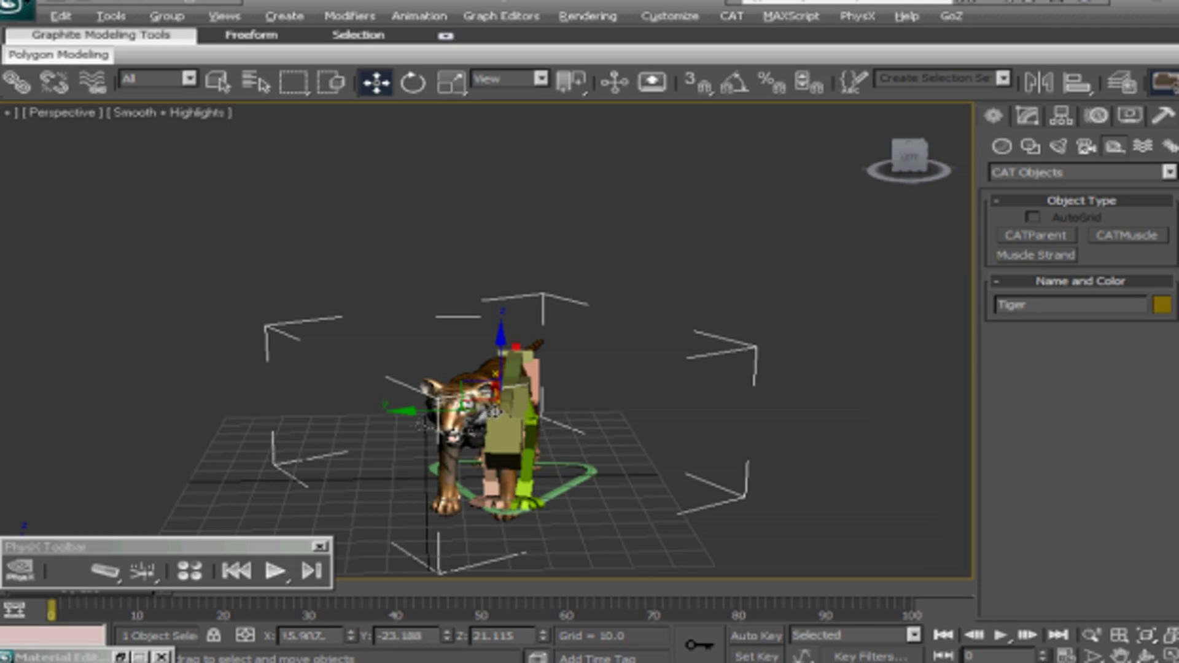
left_click_drag(492, 411, 516, 412)
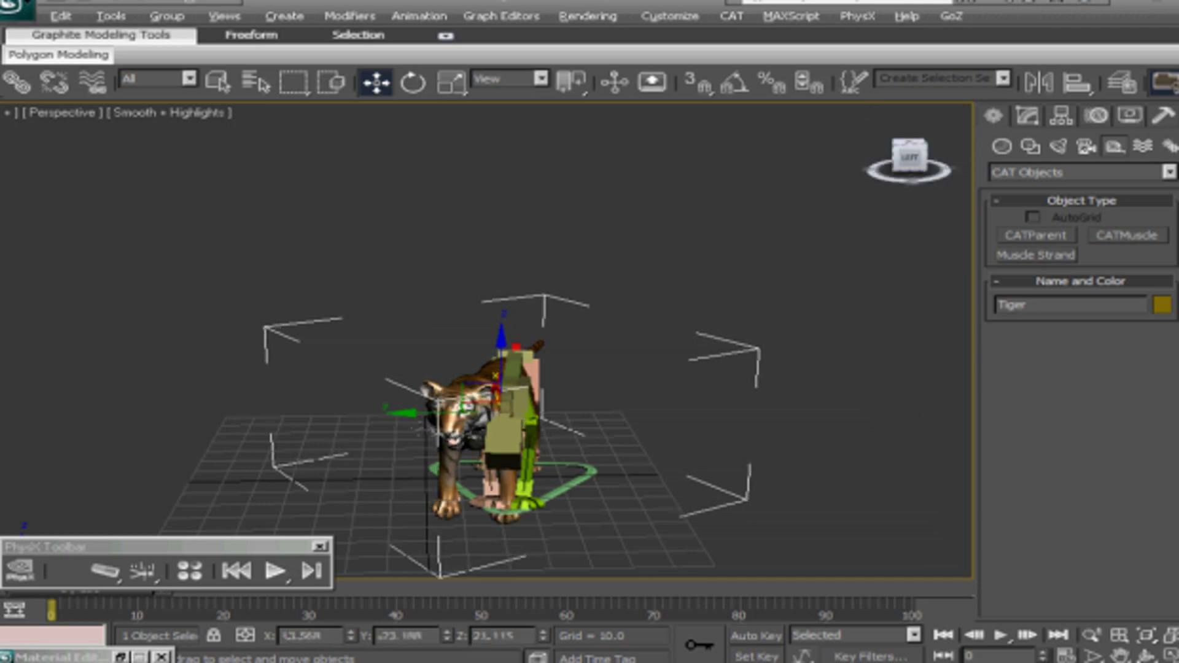
left_click_drag(910, 158, 852, 153)
middle_click_drag(772, 410, 690, 447, "alt")
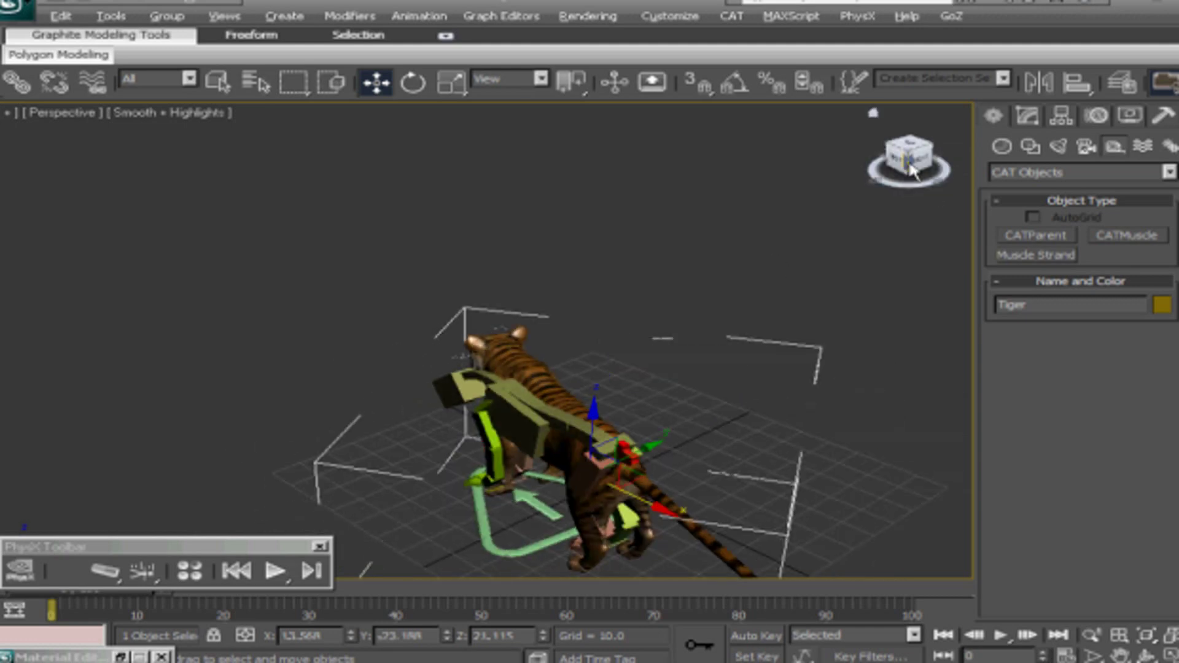
Step: Rotate the tiger about the vertical axis to parallel the rig's spine and shift it sideways to about Y -24.2
left_click_drag(910, 164, 860, 200)
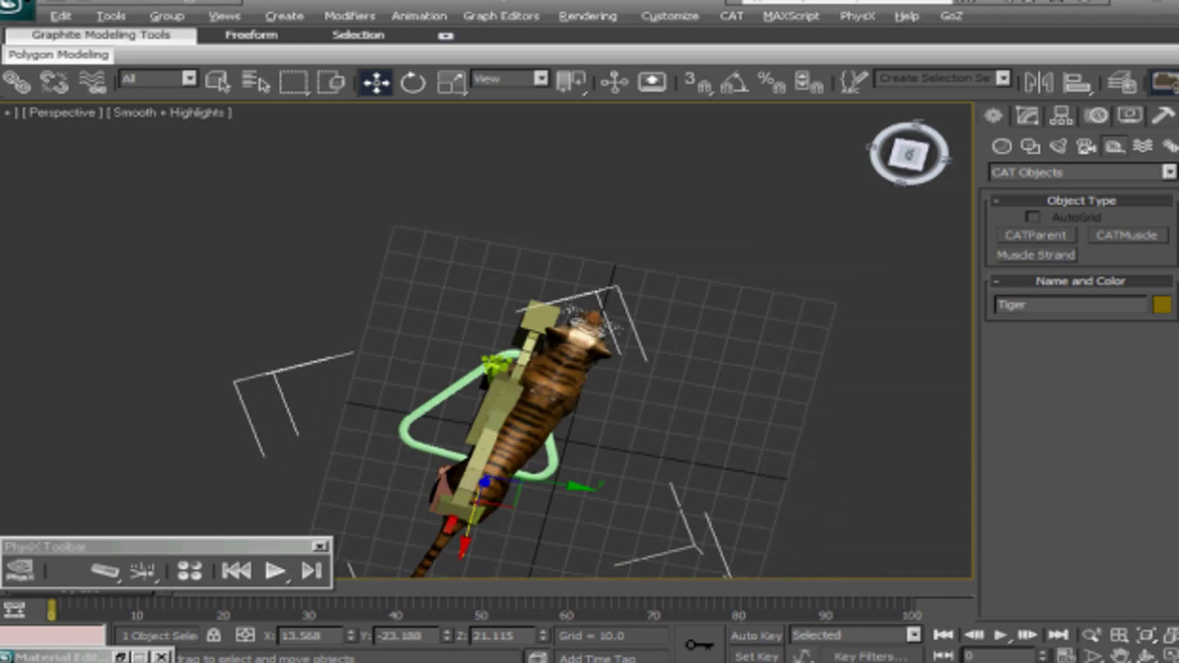
left_click(413, 83)
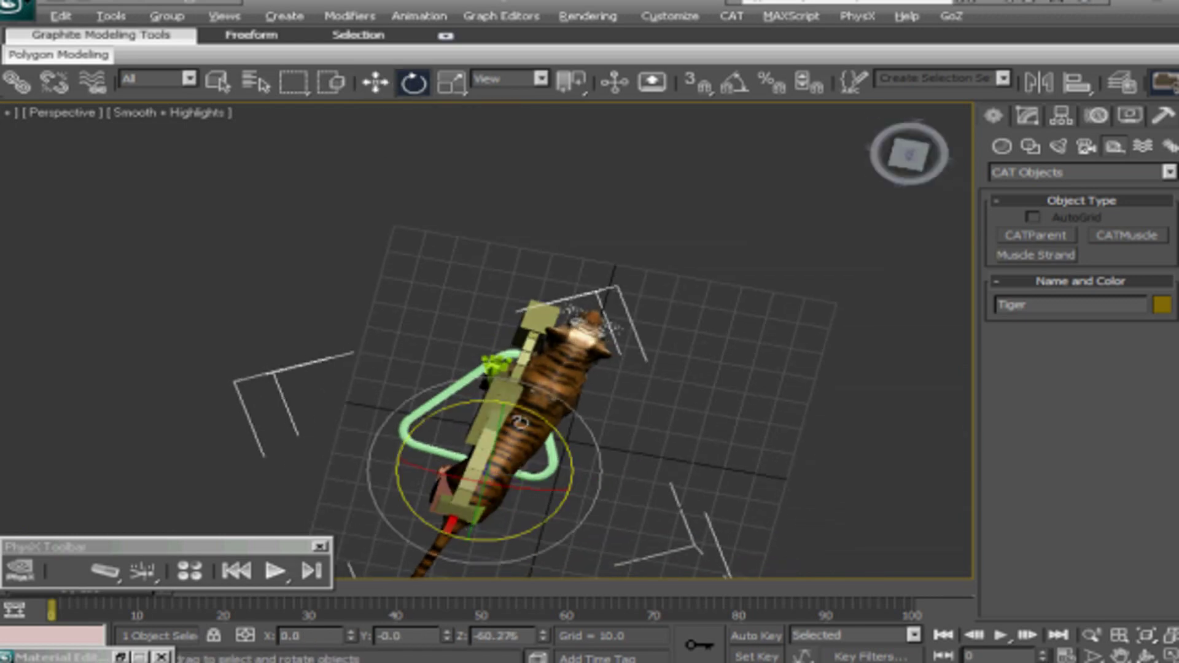
left_click_drag(521, 412, 489, 282)
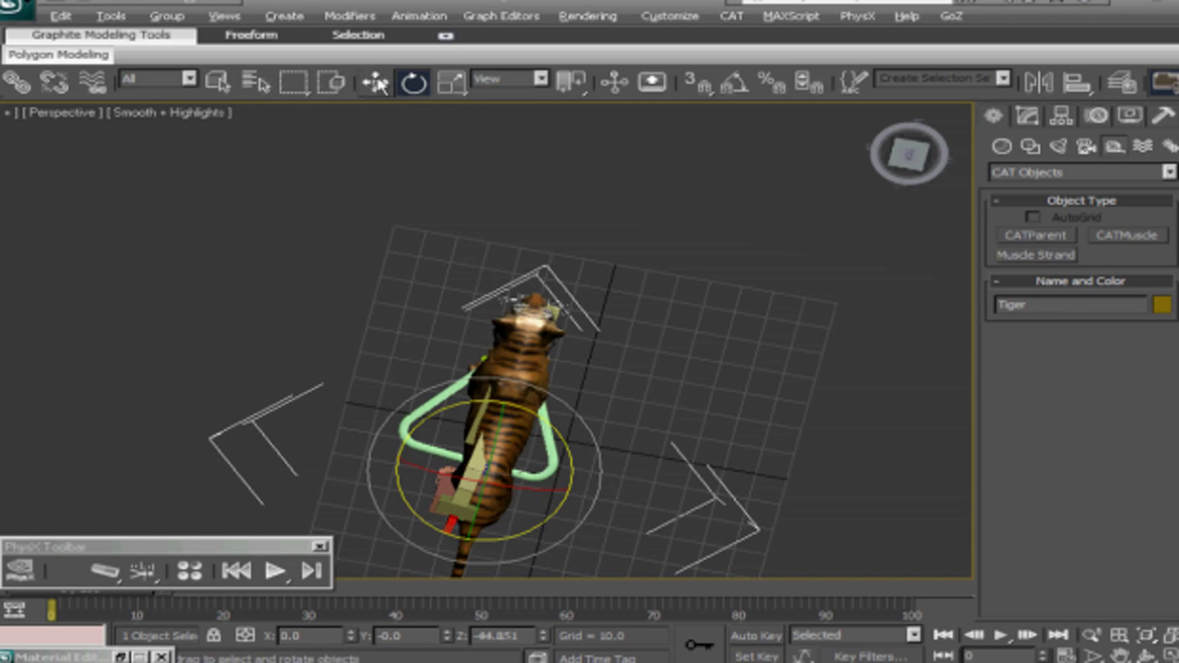
left_click(376, 82)
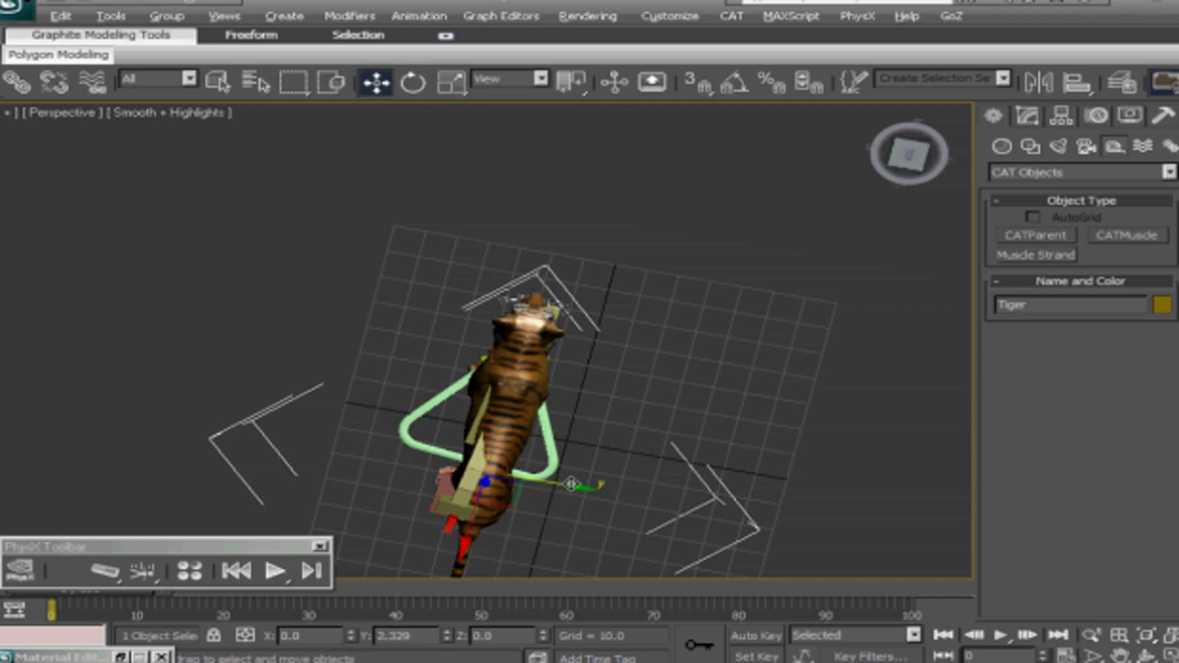
left_click_drag(562, 482, 558, 484)
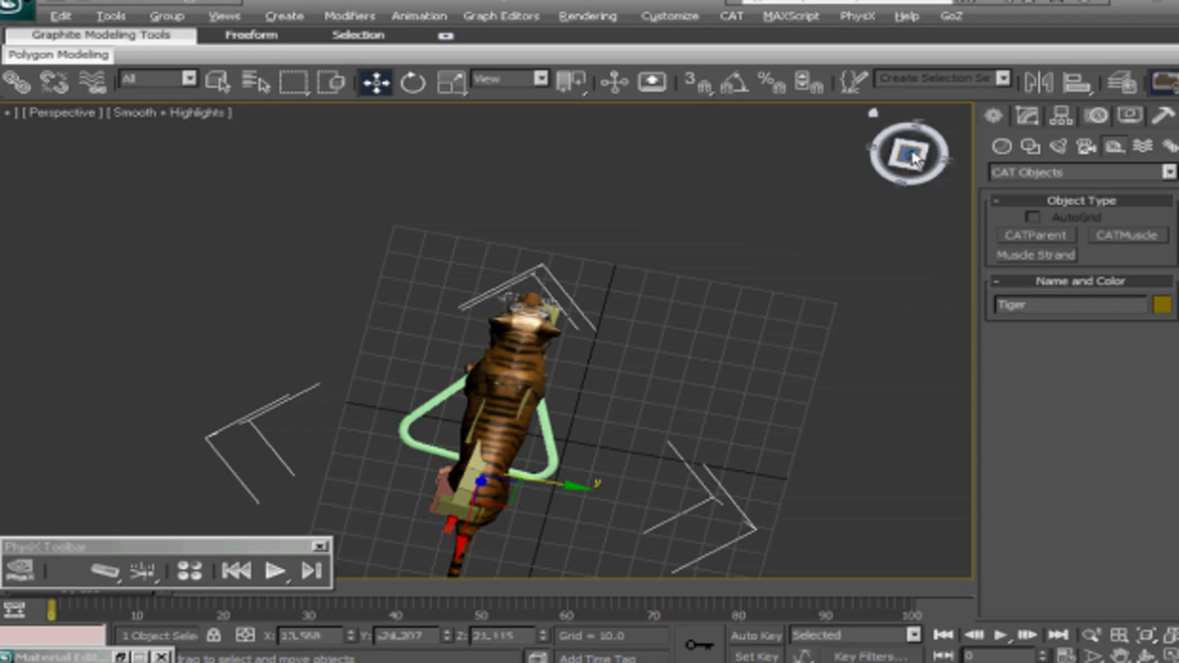
Step: Enable See-Through in the tiger's object properties
left_click_drag(912, 157, 946, 163)
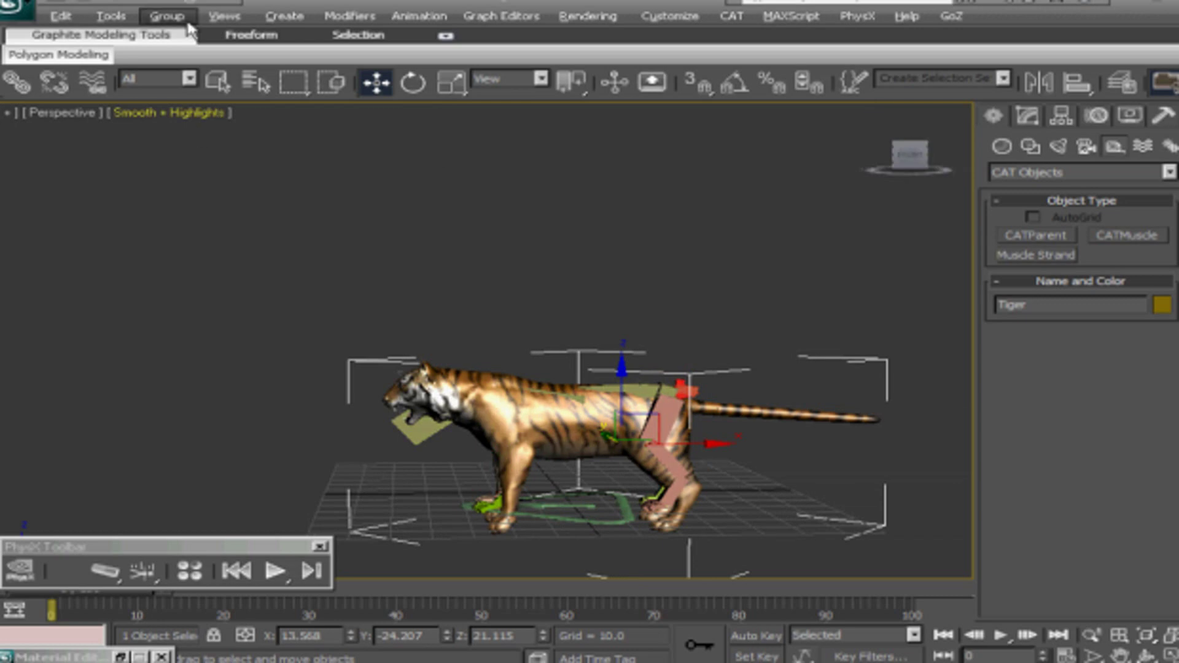
left_click(60, 16)
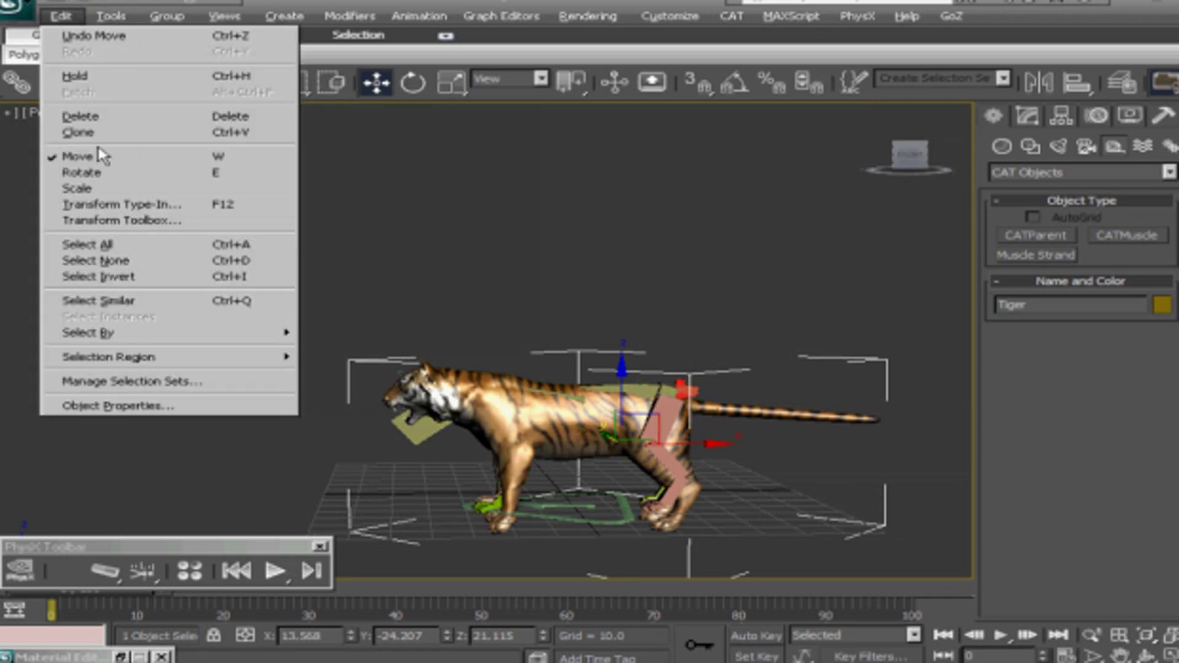
left_click(137, 404)
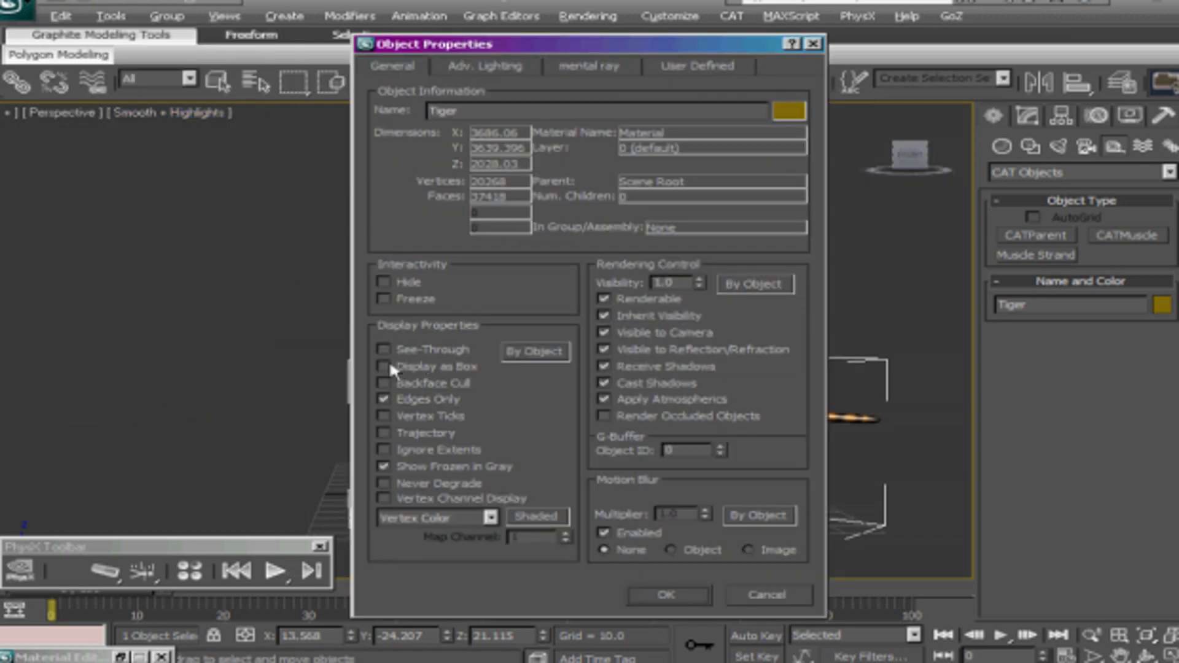
left_click(668, 594)
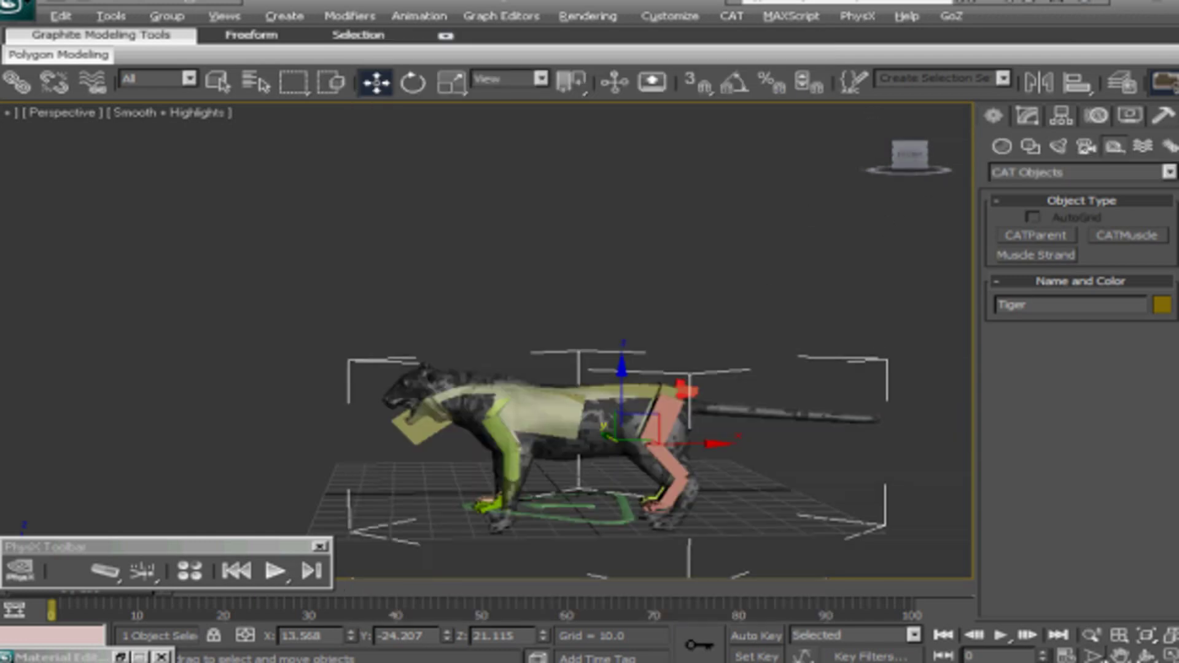
Step: Examine how the rig's bones sit inside the see-through tiger from the side, and choose Edged Faces for the perspective viewport
middle_click_drag(740, 348, 669, 238)
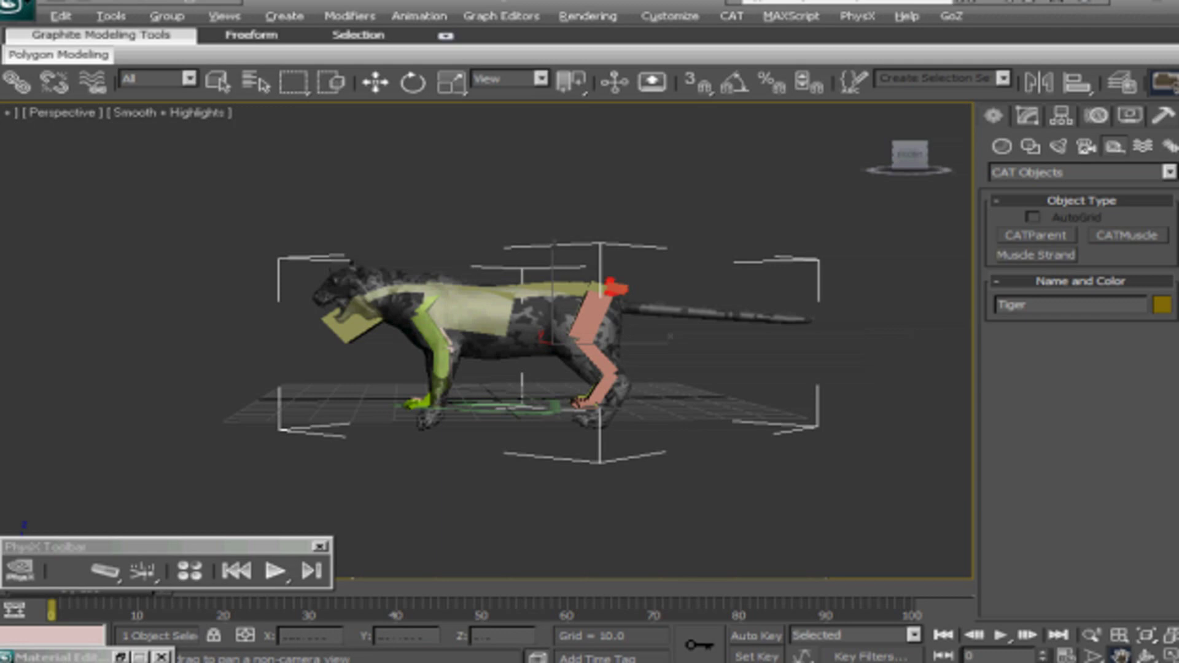
left_click(1091, 636)
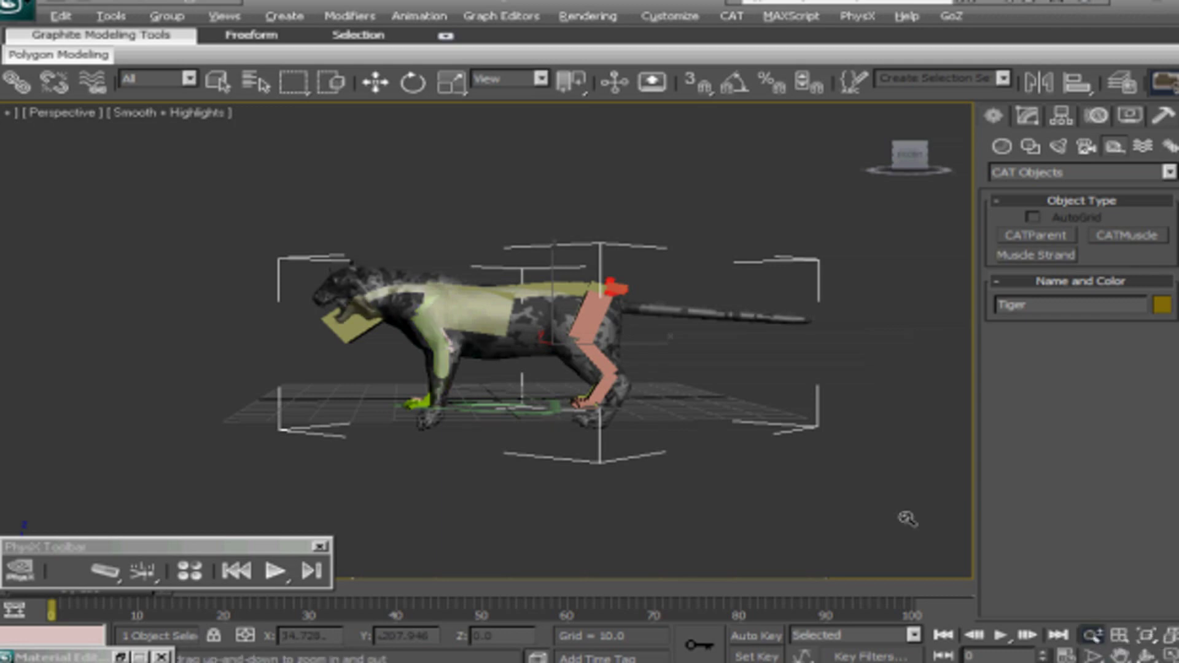
left_click_drag(905, 518, 863, 439)
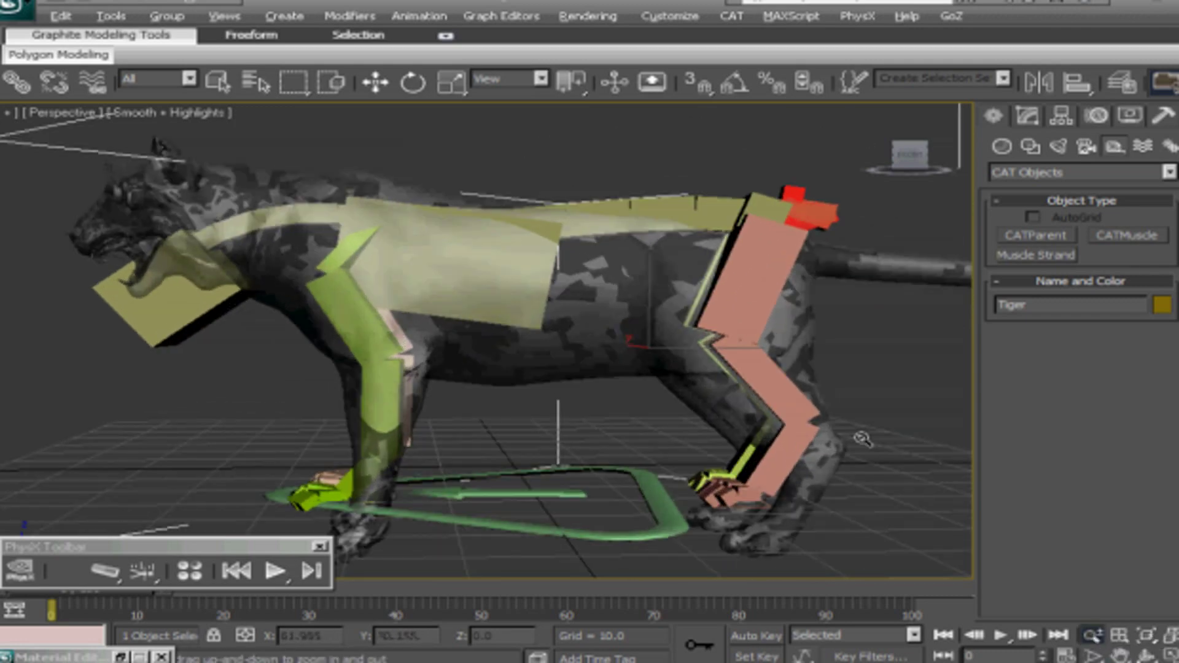
mouse_move(903, 153)
left_mouse_down()
mouse_move(860, 158)
mouse_move(977, 159)
mouse_move(910, 158)
left_mouse_up()
middle_click_drag(817, 369, 665, 393, "alt")
middle_click_drag(408, 272, 424, 276, "alt")
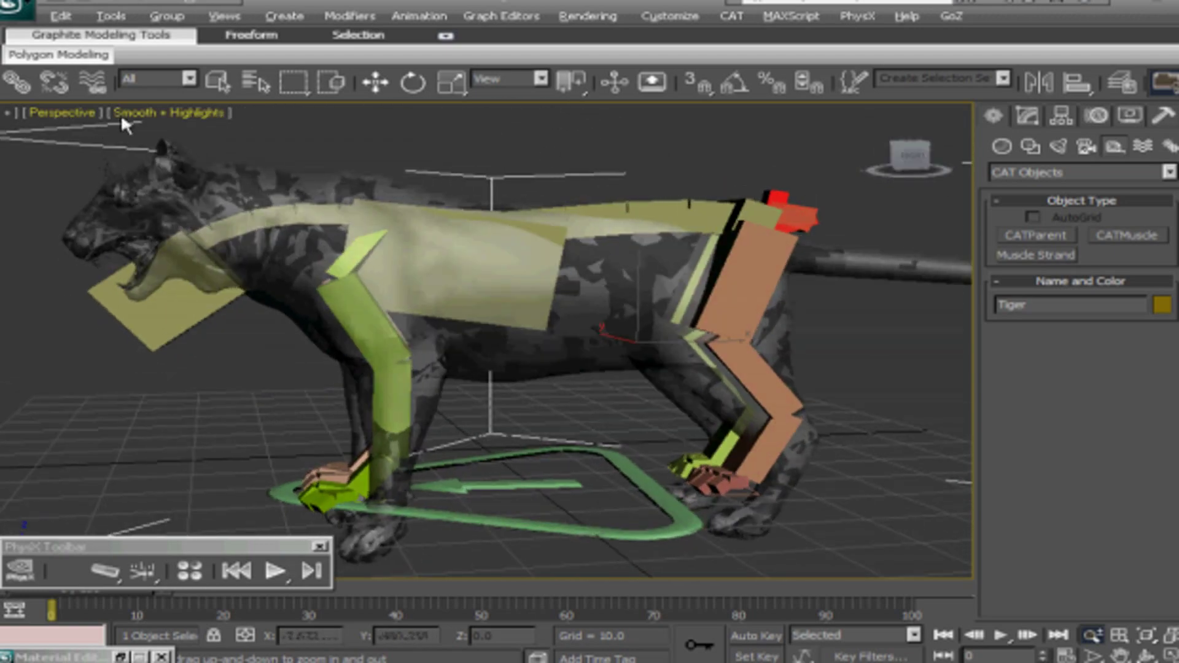
left_click(138, 111)
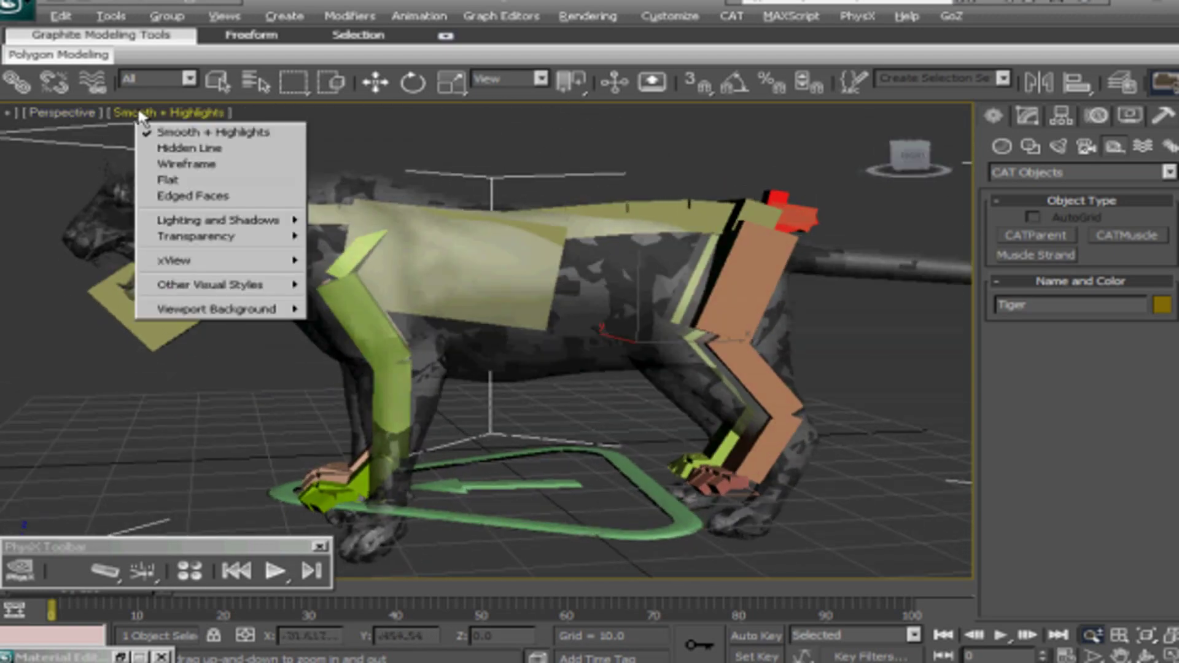
left_click(184, 196)
scroll(184, 201, "down", 3)
scroll(689, 183, "up", 1)
left_click_drag(689, 183, 682, 148)
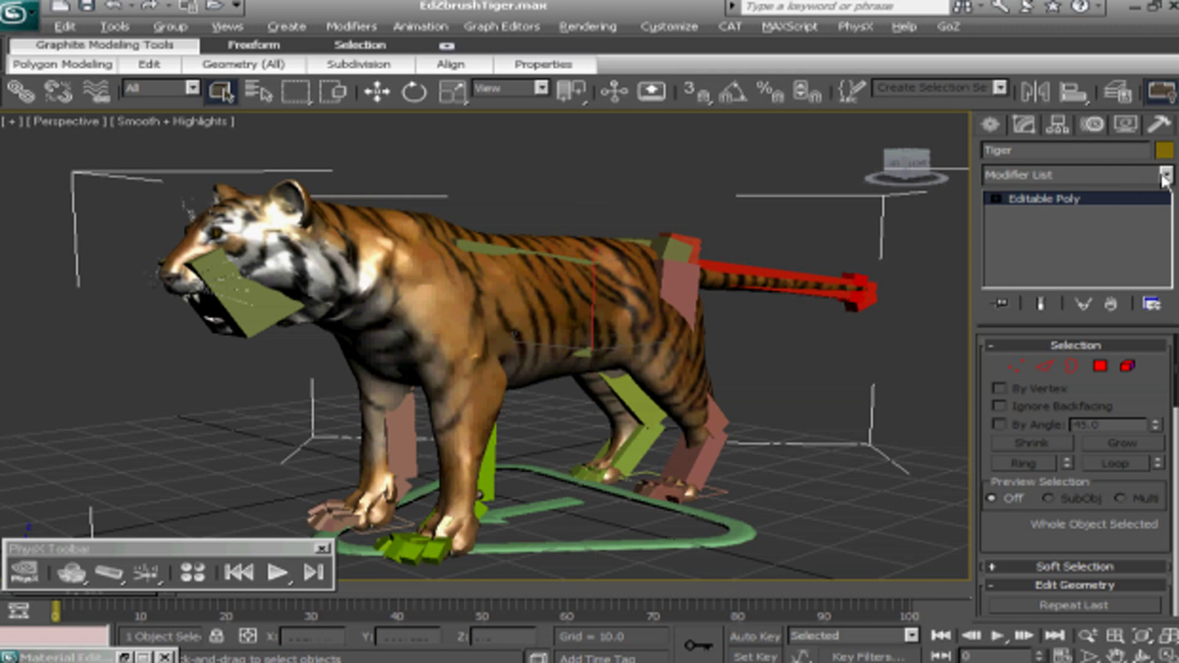
Step: Add a BonesPro modifier to the Tiger mesh
left_click(1166, 176)
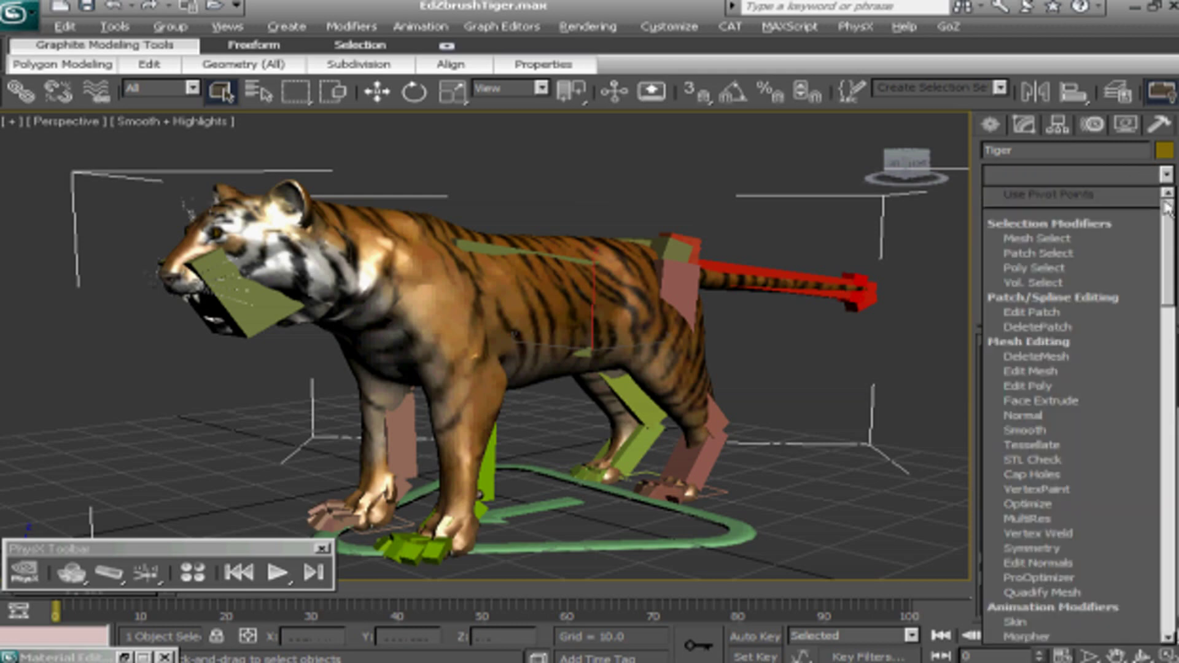
left_click_drag(1173, 240, 1149, 393)
scroll(1148, 389, "down", 10)
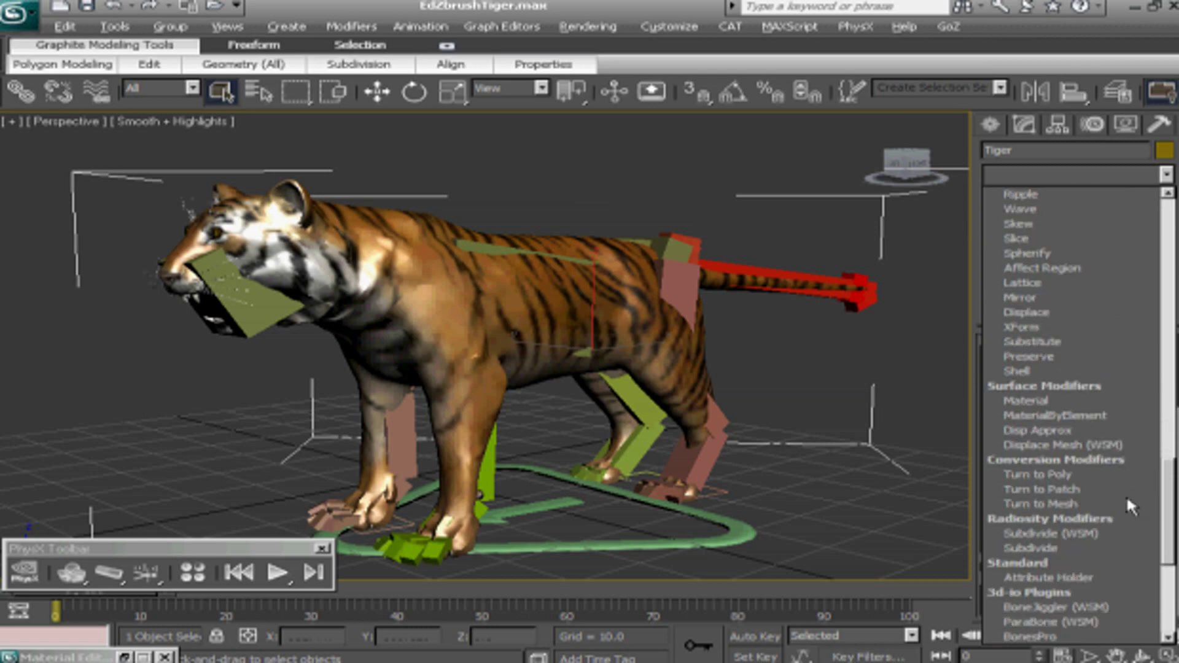
scroll(1161, 528, "down", 7)
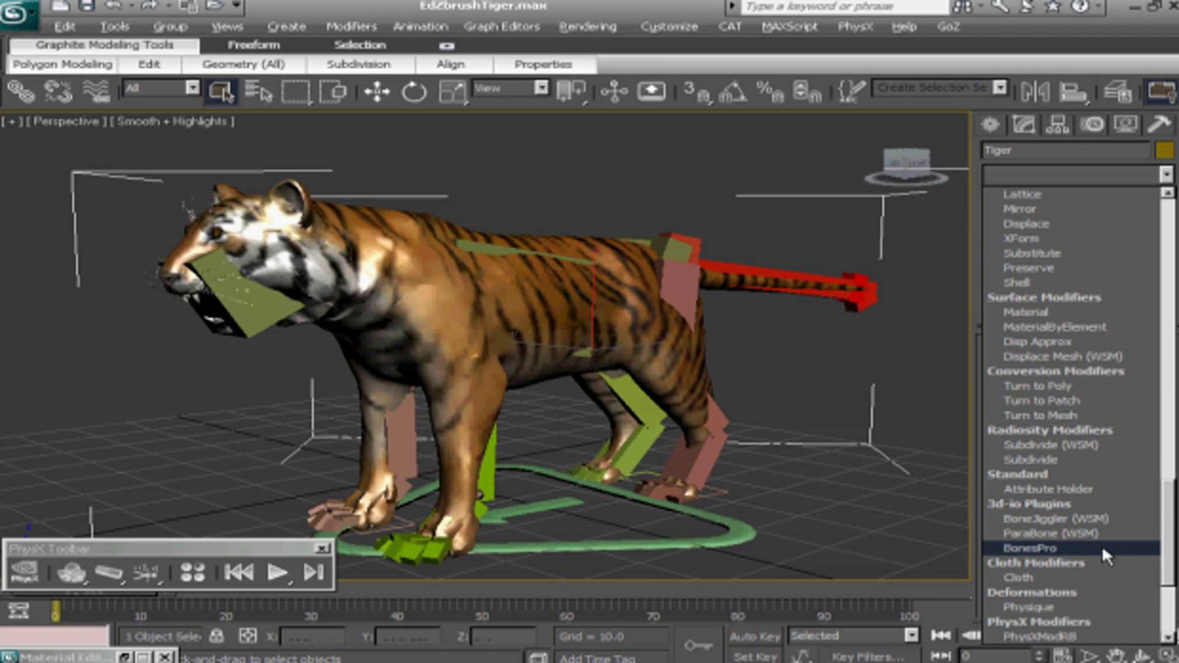
left_click(1102, 544)
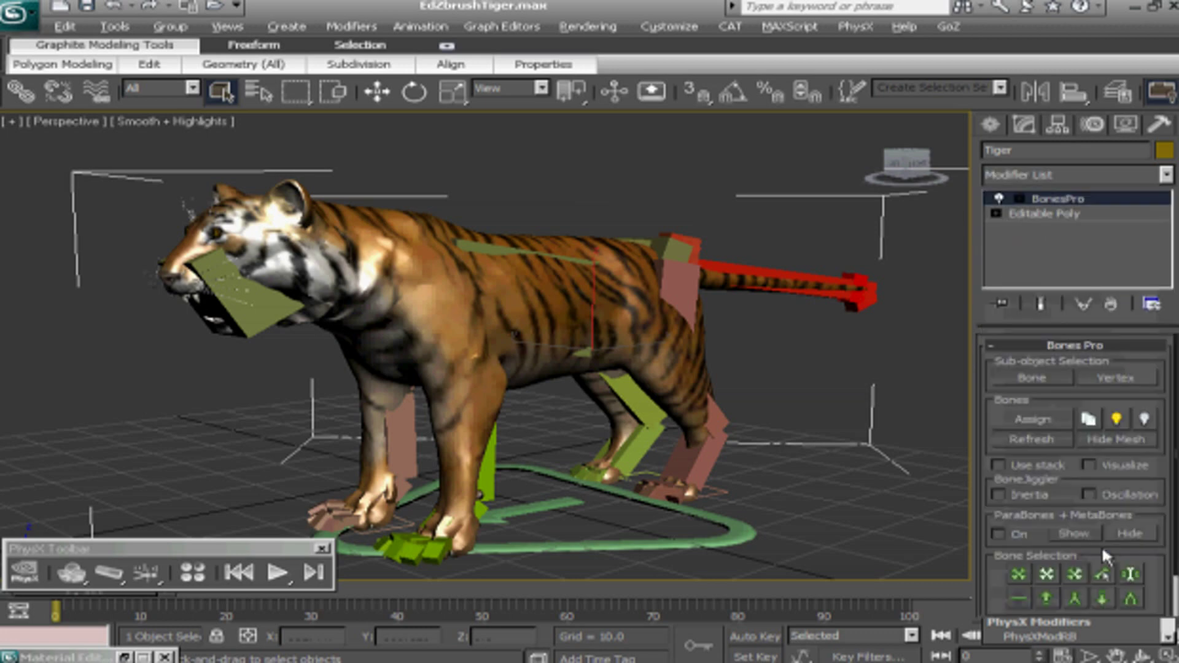
Step: Assign the rig objects from Panther - New Shoulderblade through Panther - New ShoulderbladeTail7 to BonesPro, leaving out the leg platforms
left_click(1038, 418)
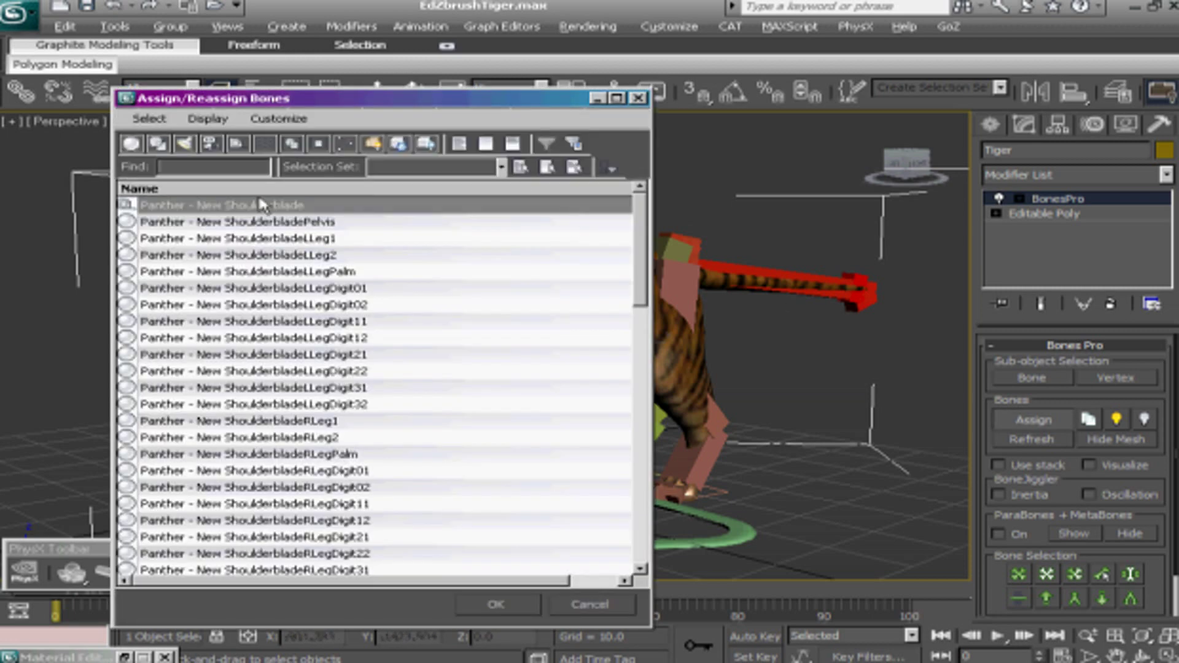
left_click(268, 207)
left_click_drag(645, 255, 623, 513)
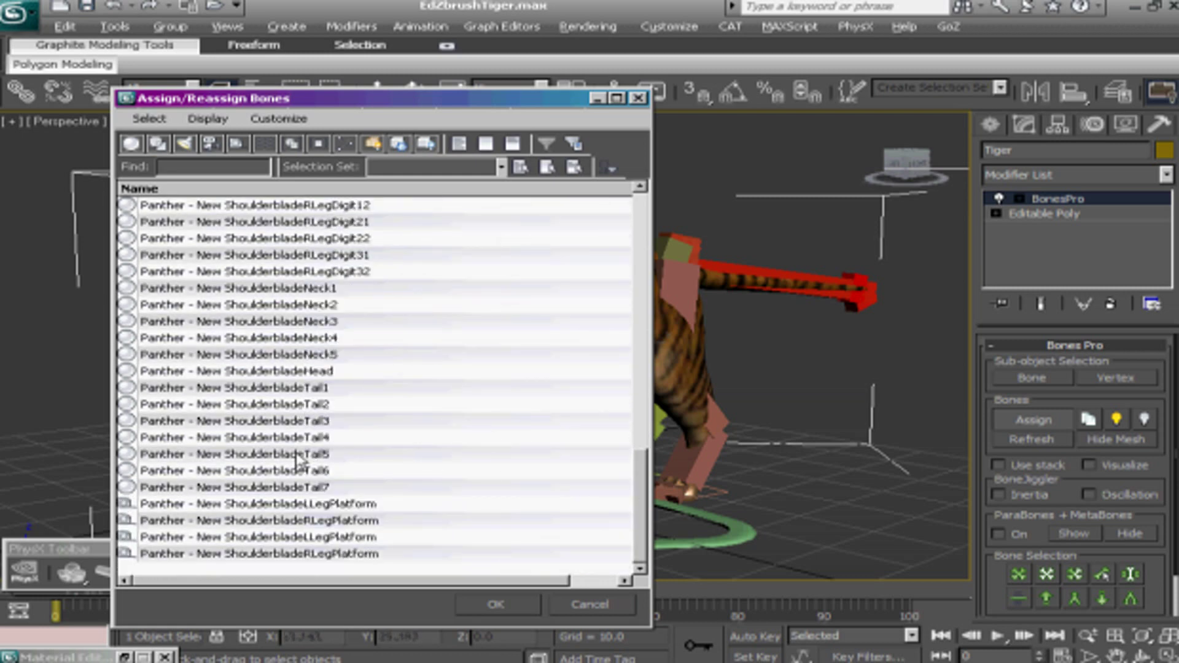
left_click(291, 488, "shift")
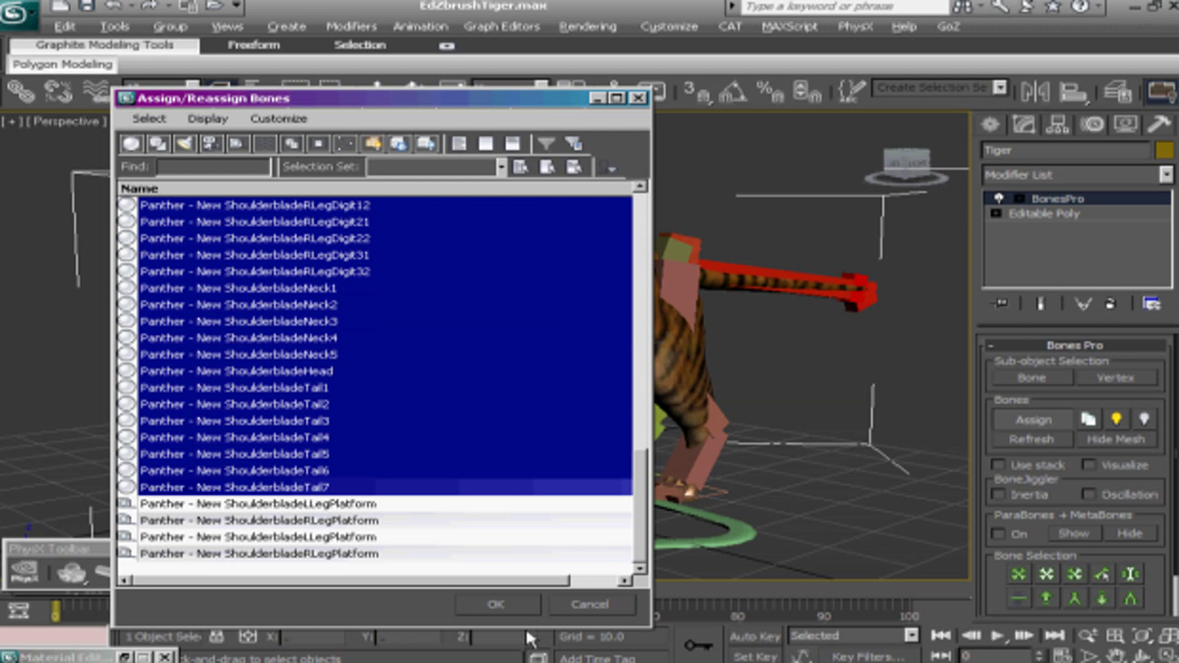
left_click(518, 606)
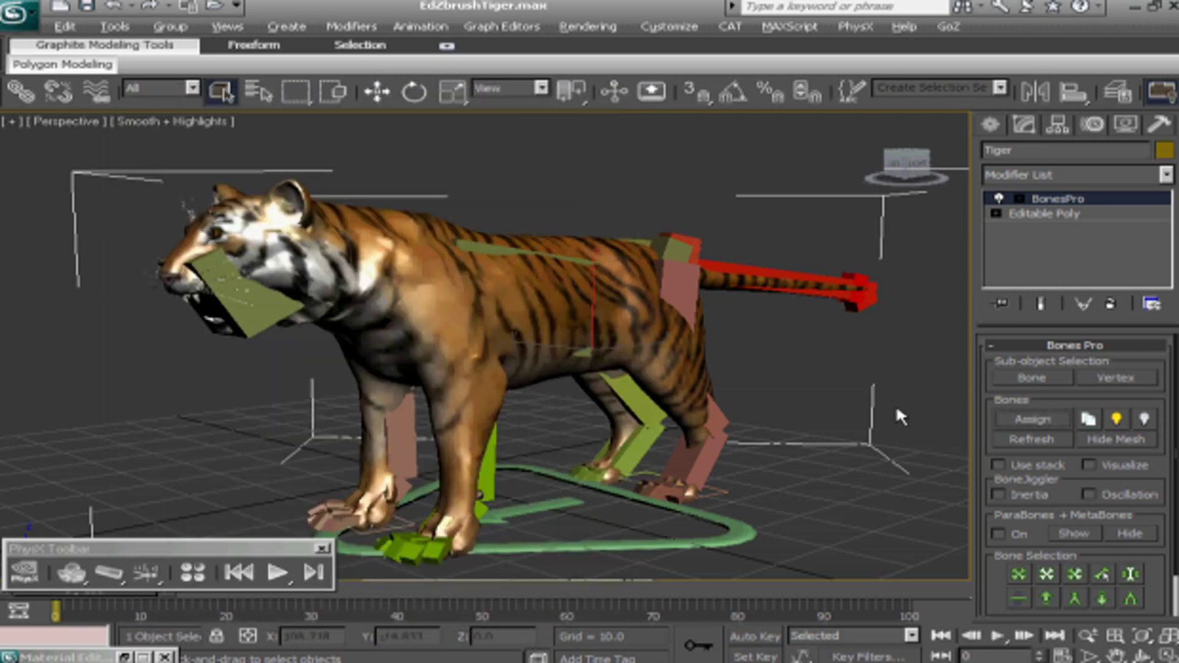
Step: Select the rig's green base triangle and add a CATMotion layer to its Layer Manager
left_click(723, 541)
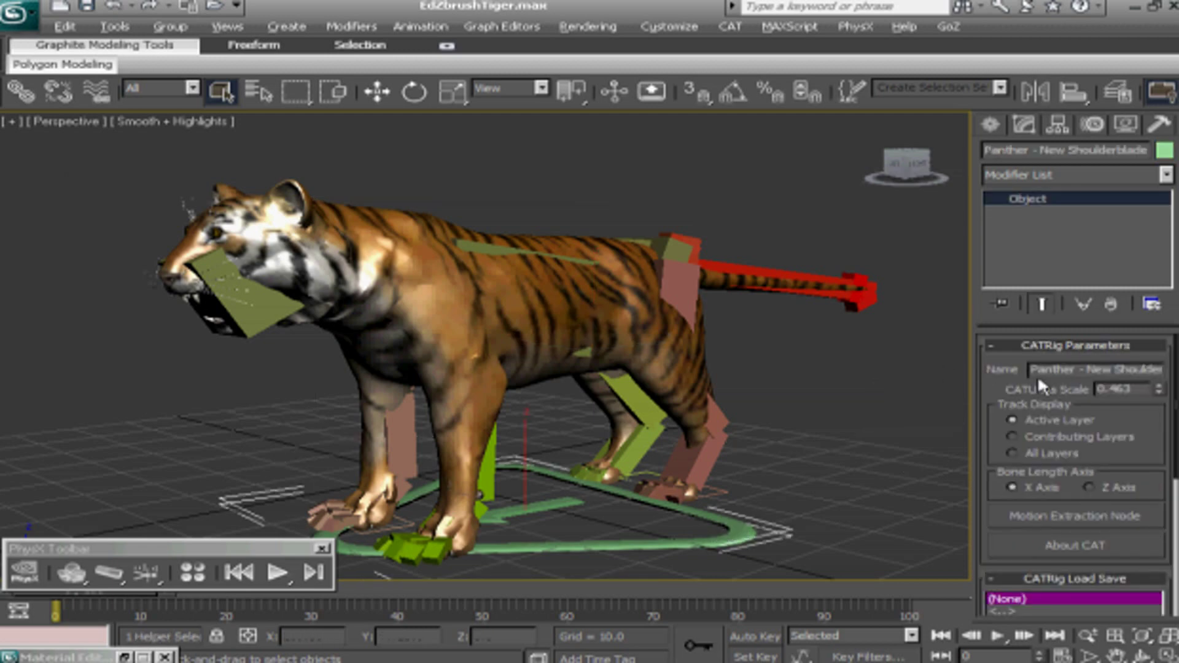
left_click(1091, 126)
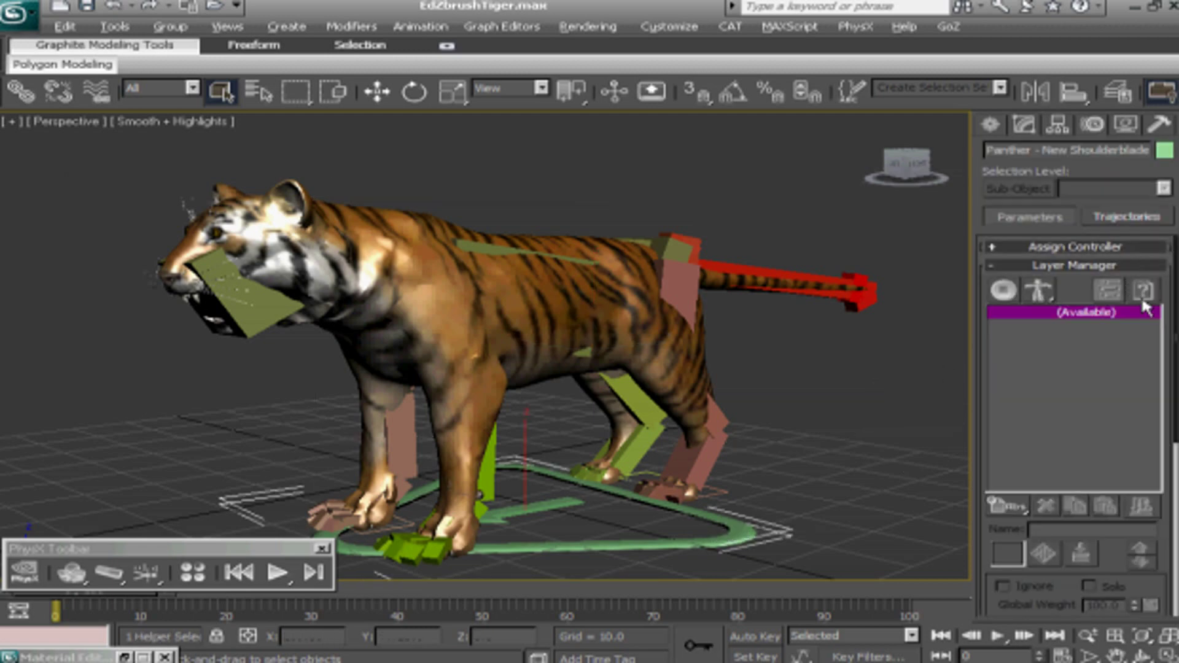
left_click(1027, 514)
left_click_drag(1026, 510, 1019, 589)
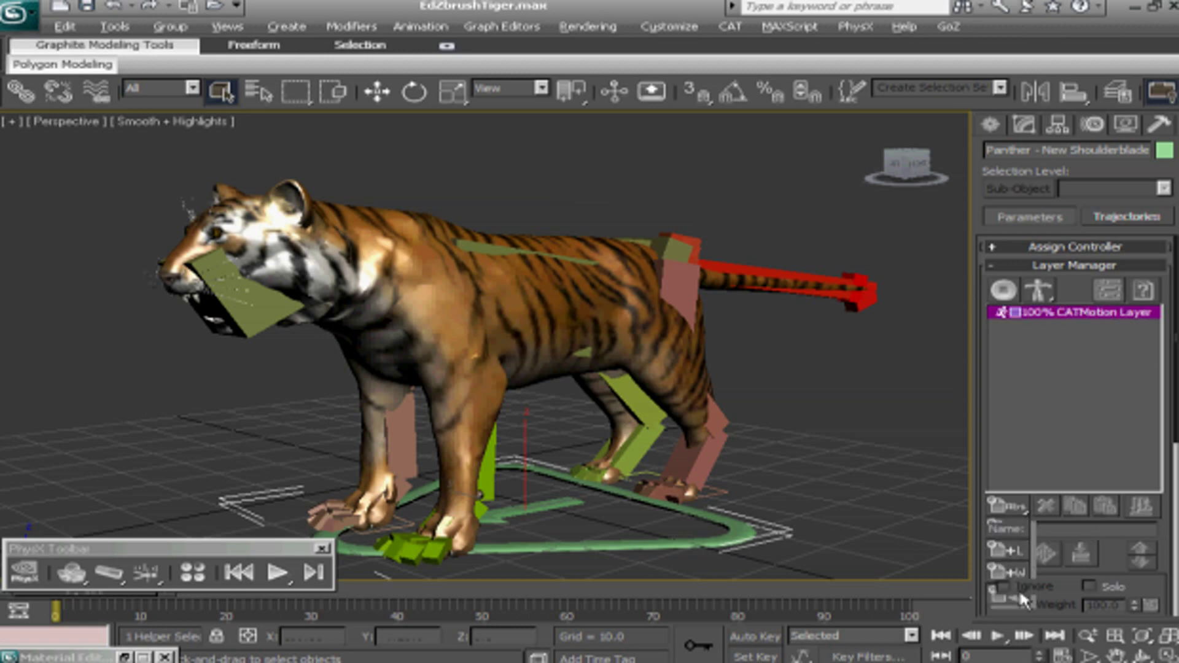
Step: Switch the rig's CATMotion layer from setup to animation mode and play the walk cycle
left_click(1004, 291)
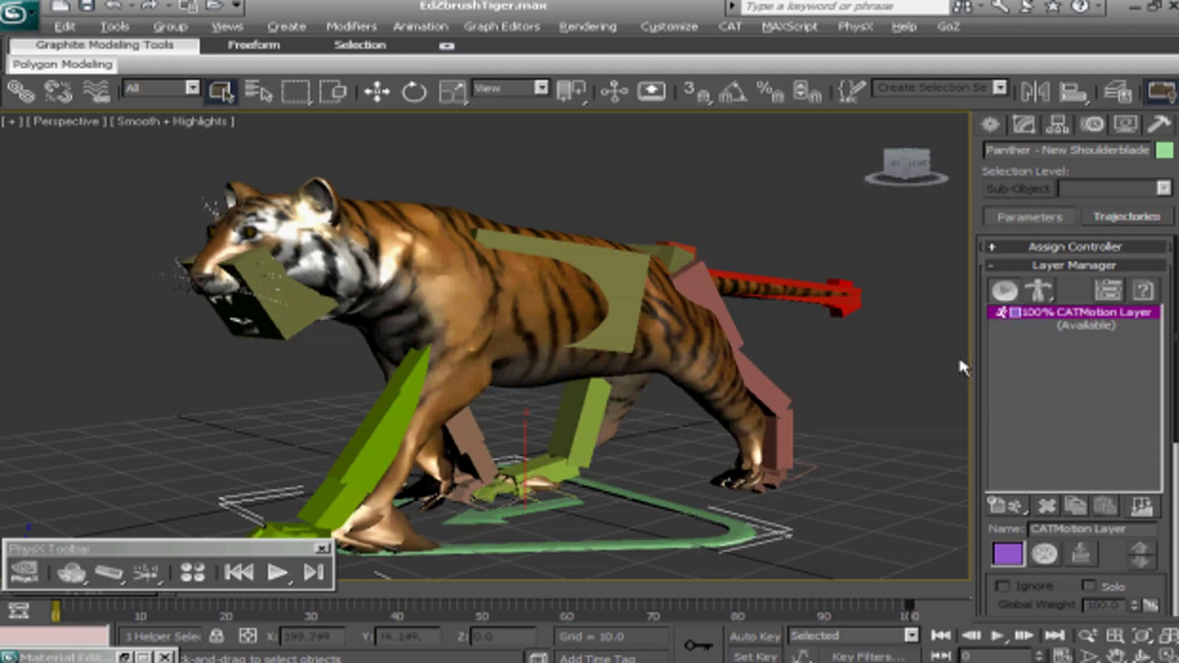
left_click(997, 638)
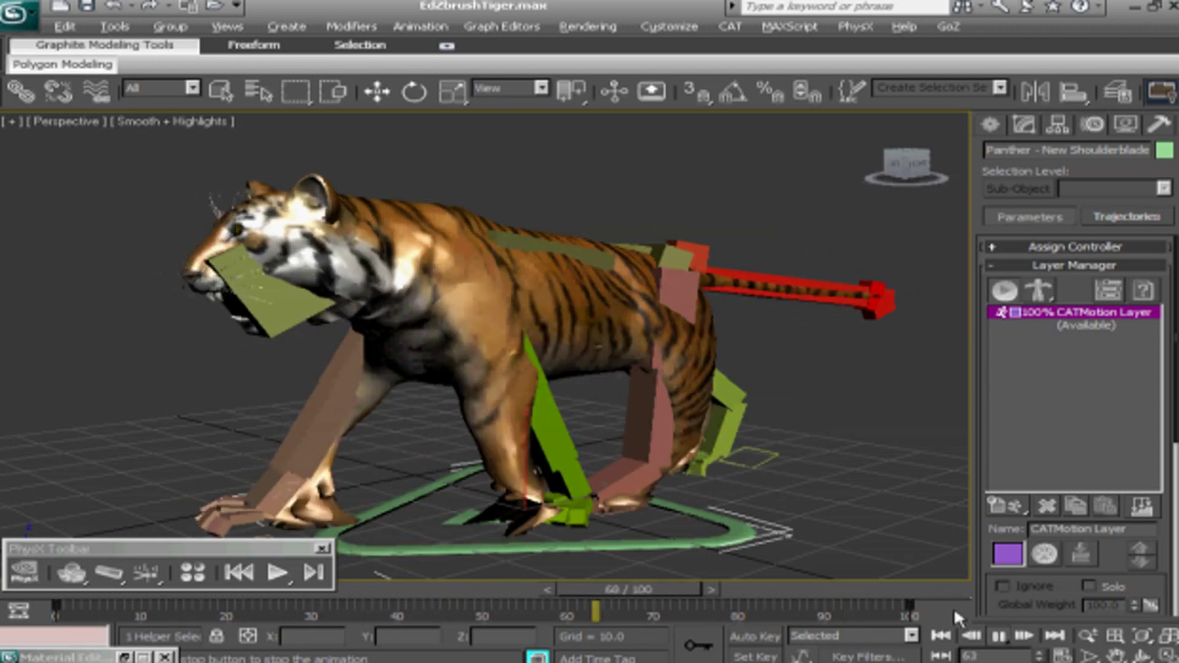
left_click_drag(1161, 579, 1161, 384)
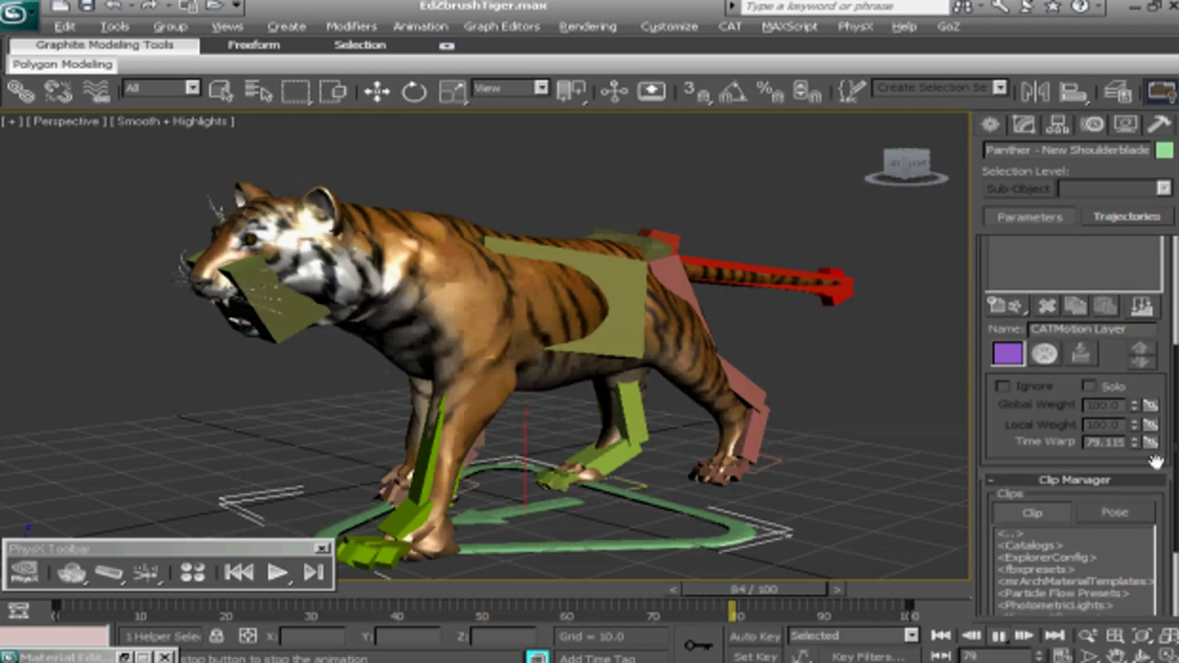
left_click_drag(1156, 462, 1143, 662)
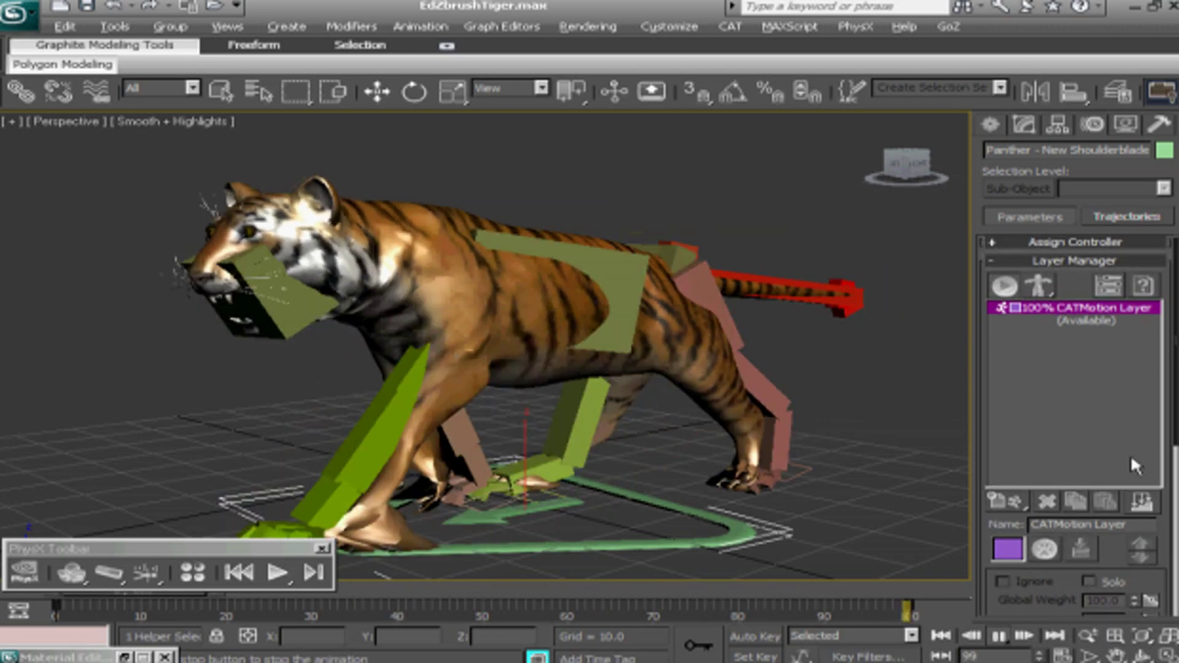
left_click_drag(1162, 417, 1163, 497)
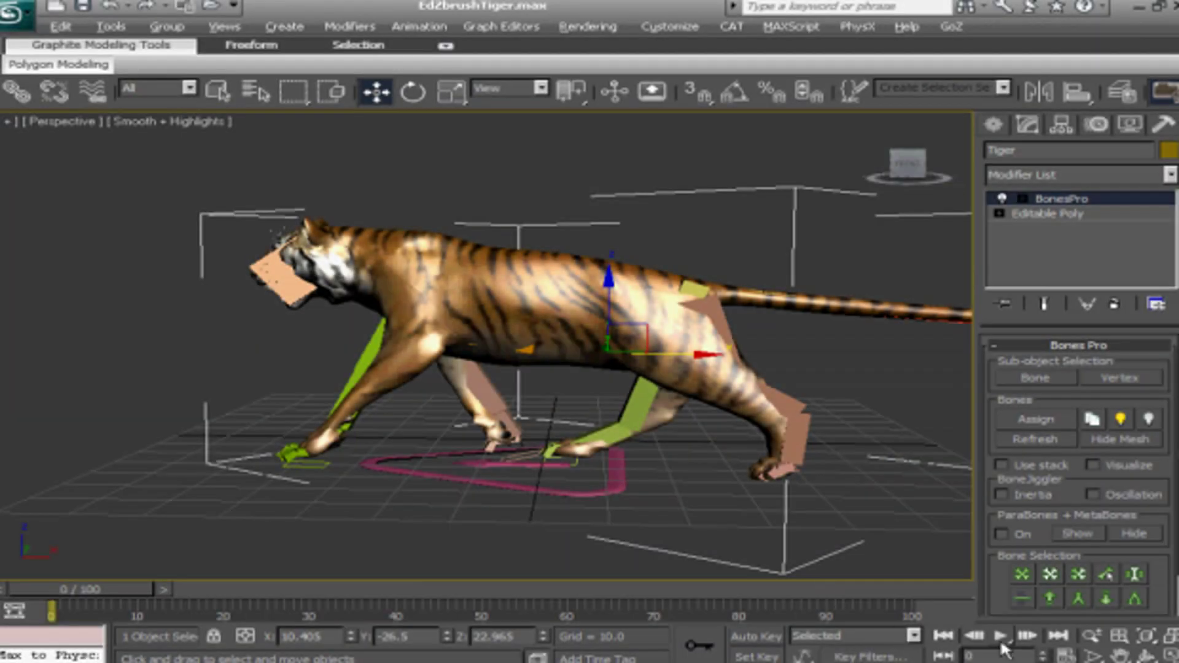
Step: Play the walk cycle and hide the assigned rig bones through the Tiger's BonesPro modifier
left_click(1001, 637)
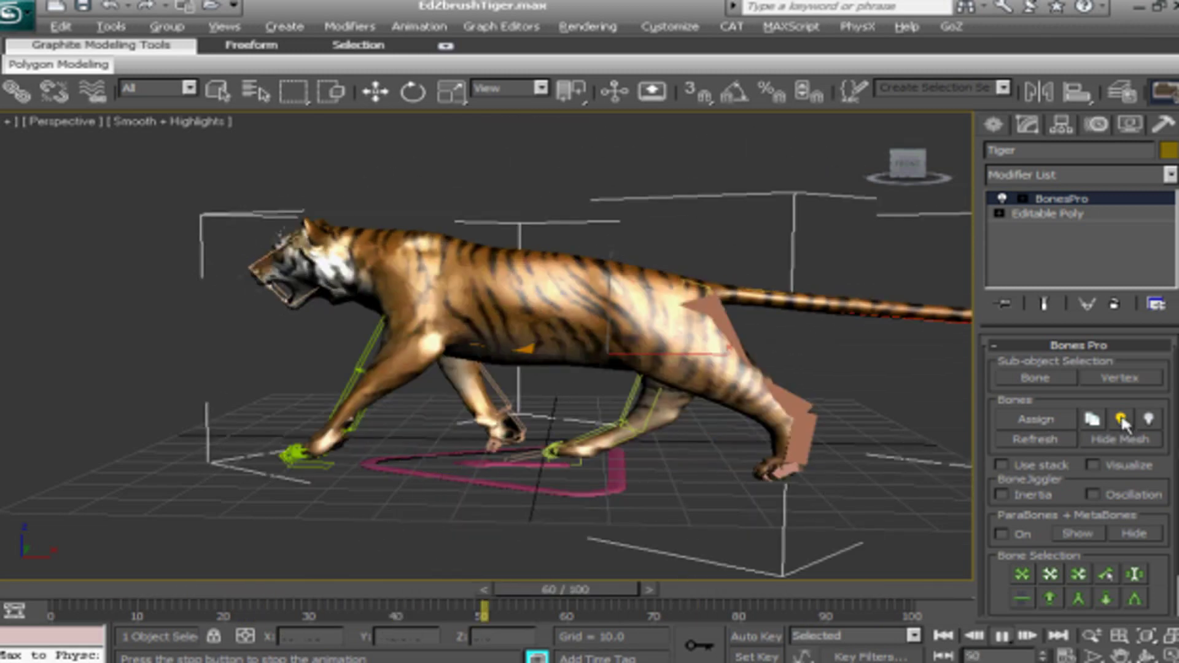
left_click(1149, 420)
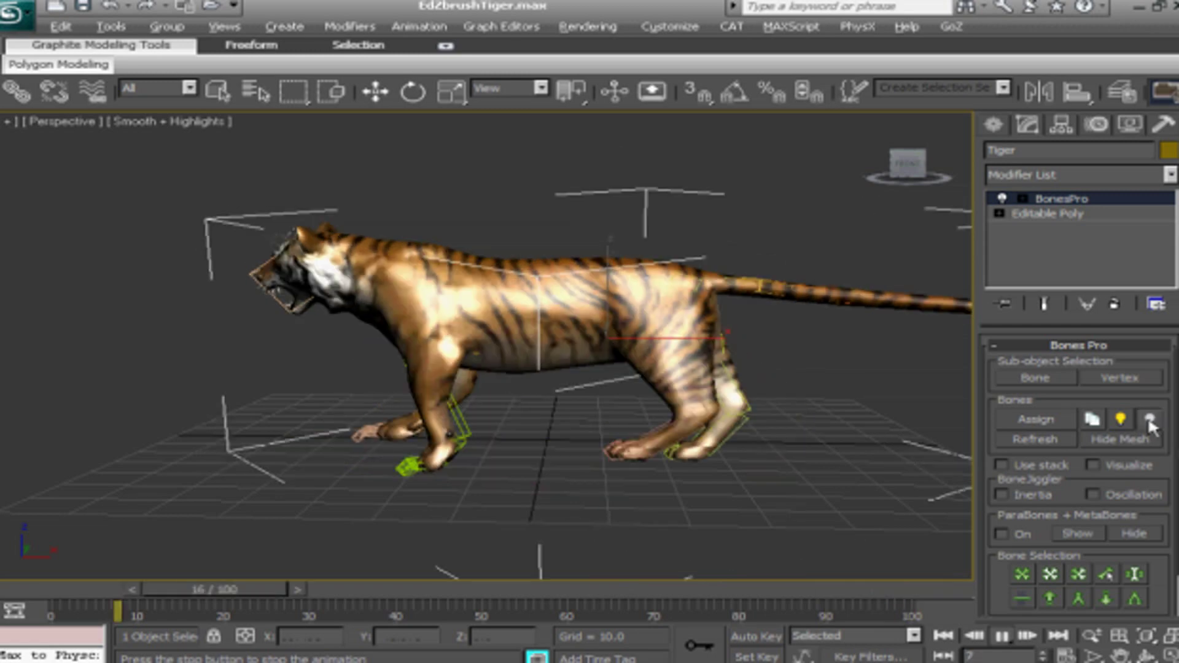
key("slash")
key("w")
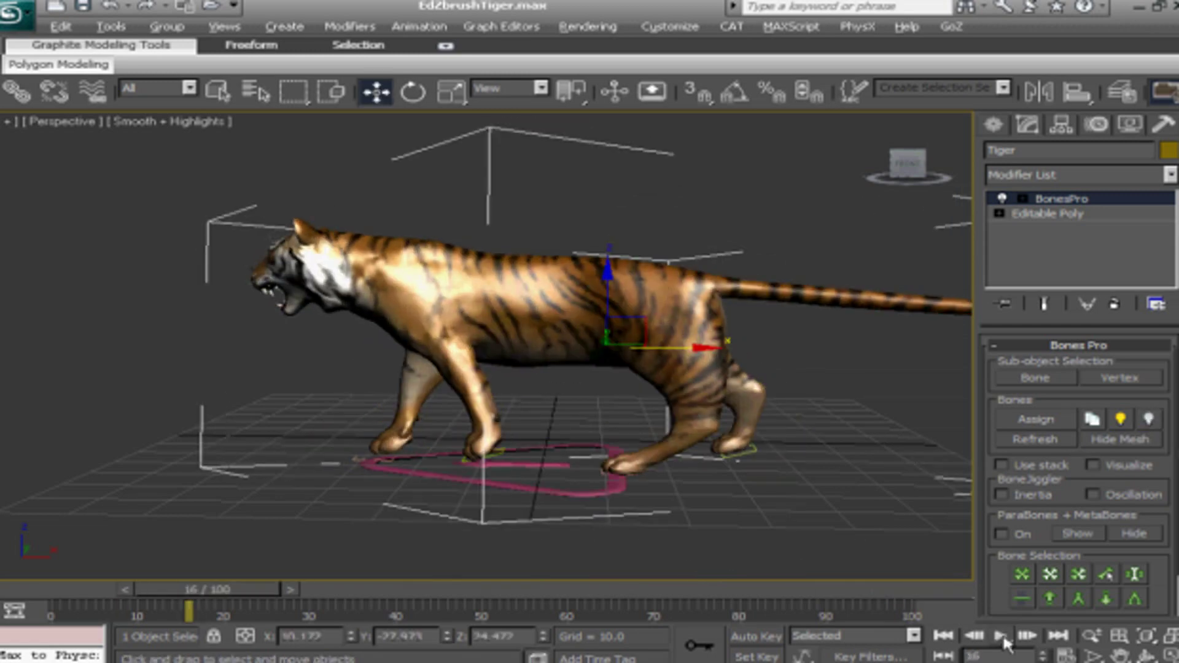
Step: Play the walk cycle again with the bones hidden to examine the deforming tiger mesh from farther away
left_click(1003, 636)
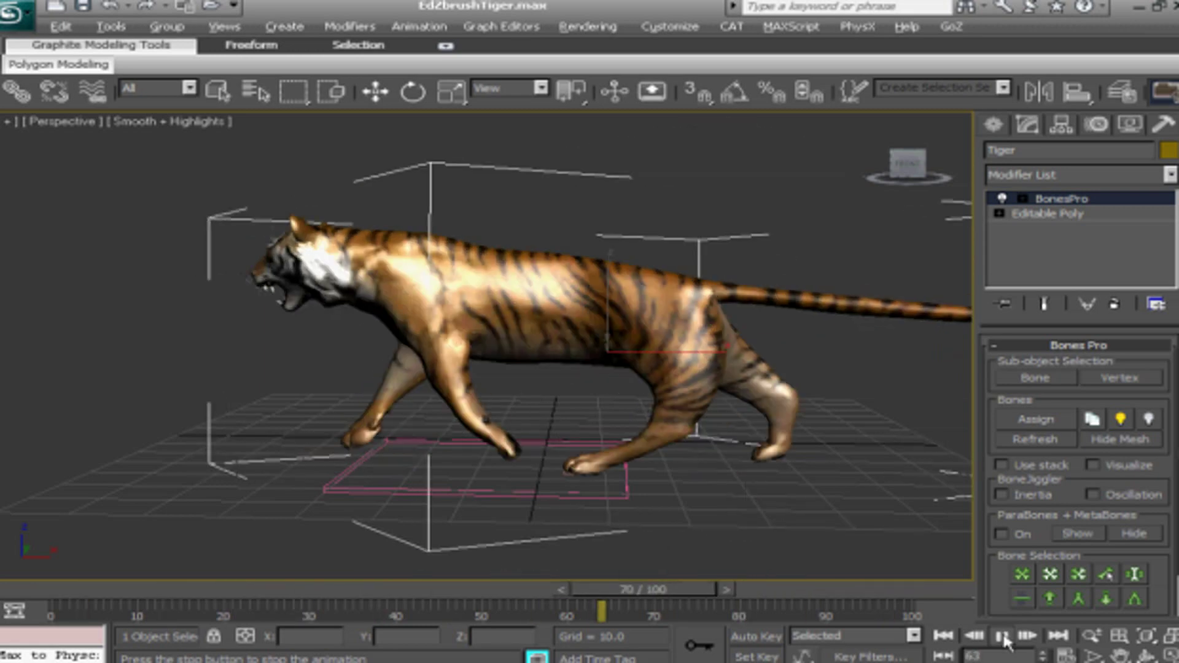
left_click(1092, 636)
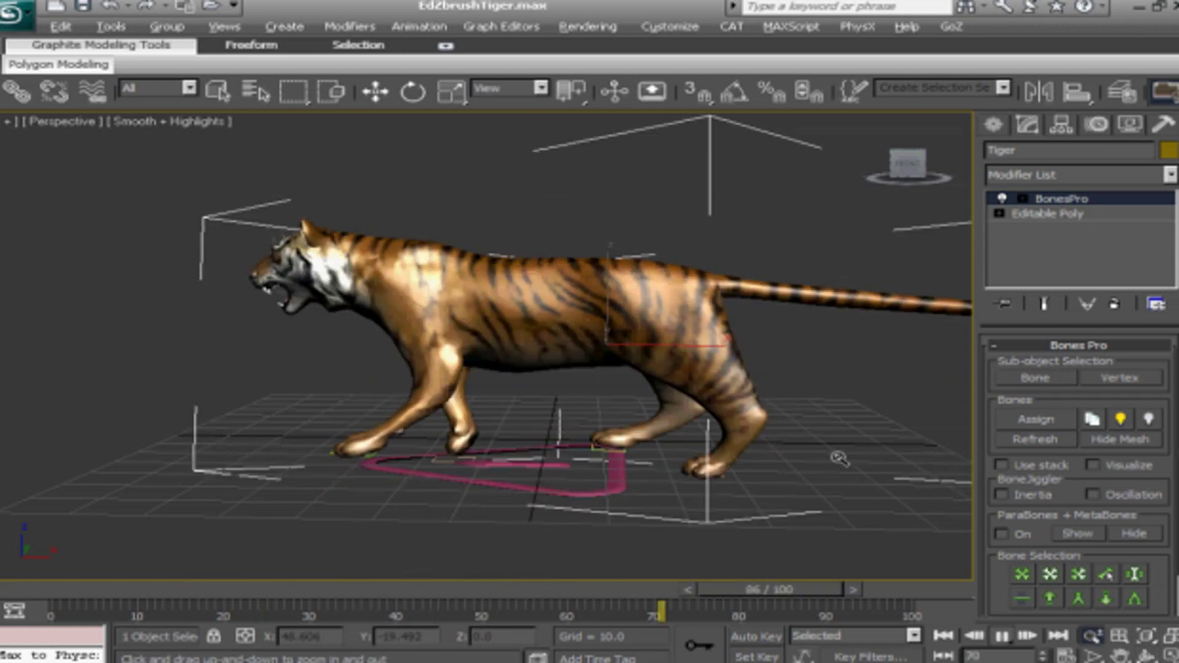
left_click_drag(840, 461, 882, 579)
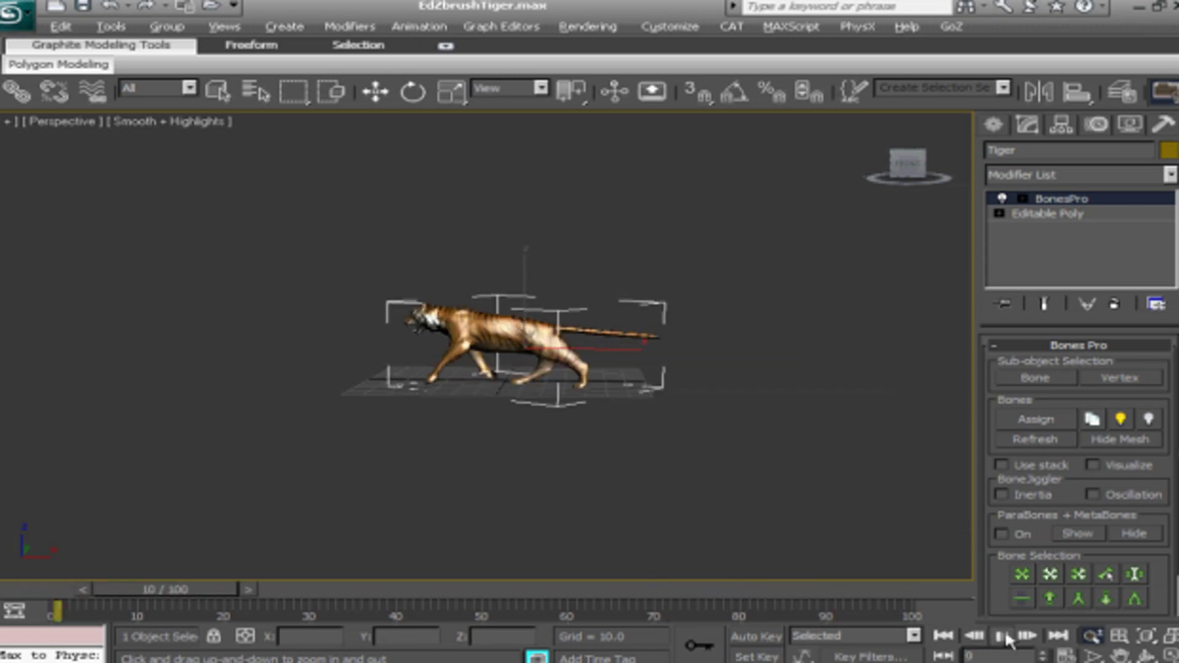
right_click(671, 396)
Step: Select the Panther rig's base triangle and set its CATMotion layer's global walk mode to Walk On Line
left_click(514, 376)
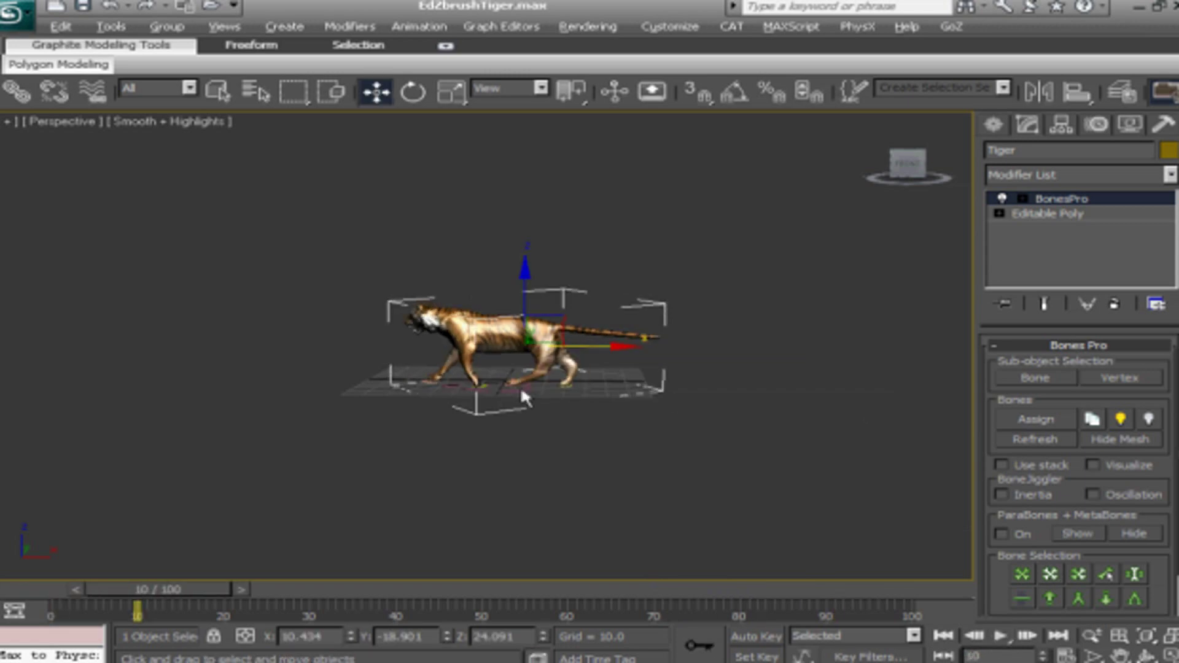
left_click(521, 385)
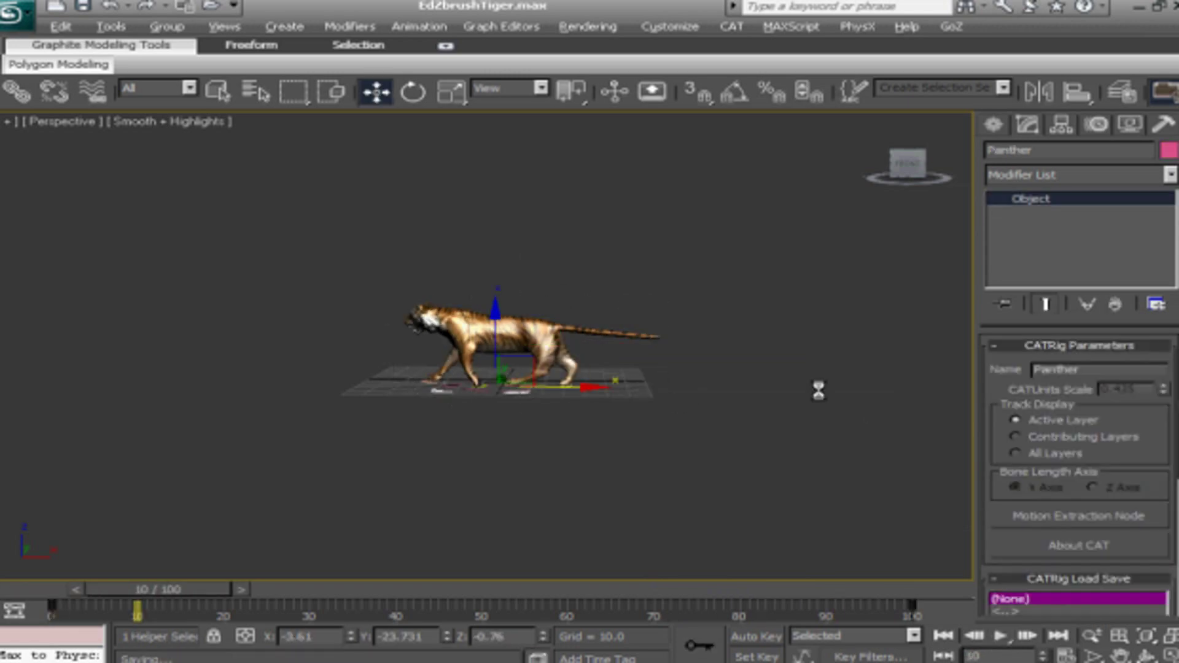
left_click(1102, 124)
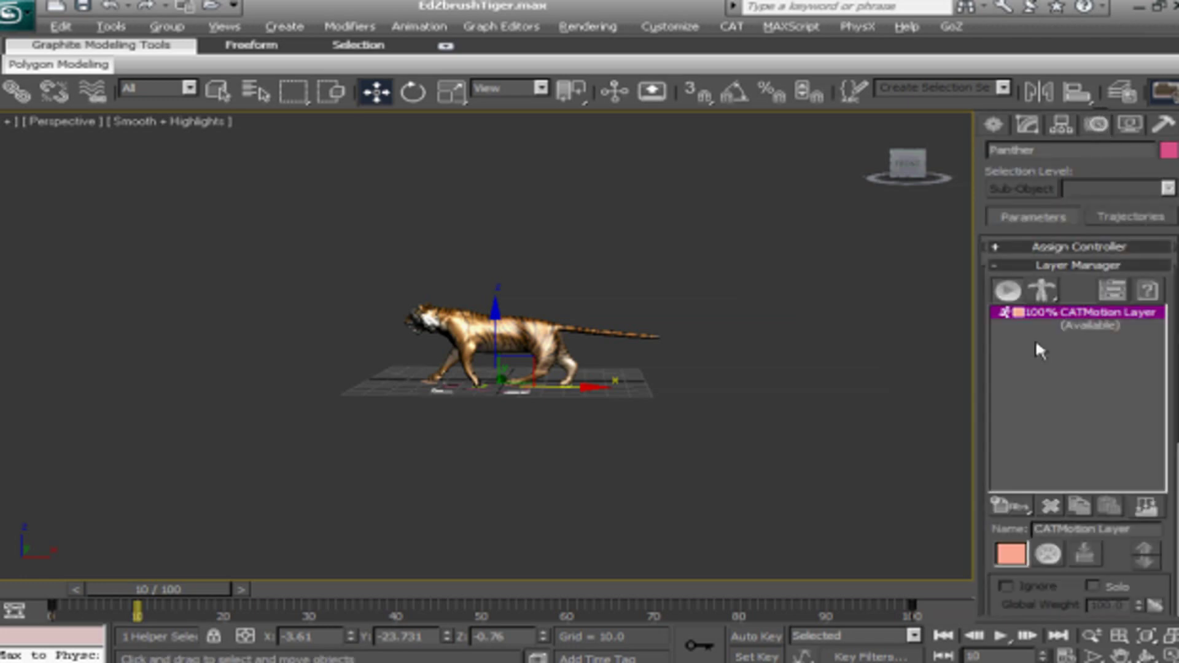
left_click(1049, 555)
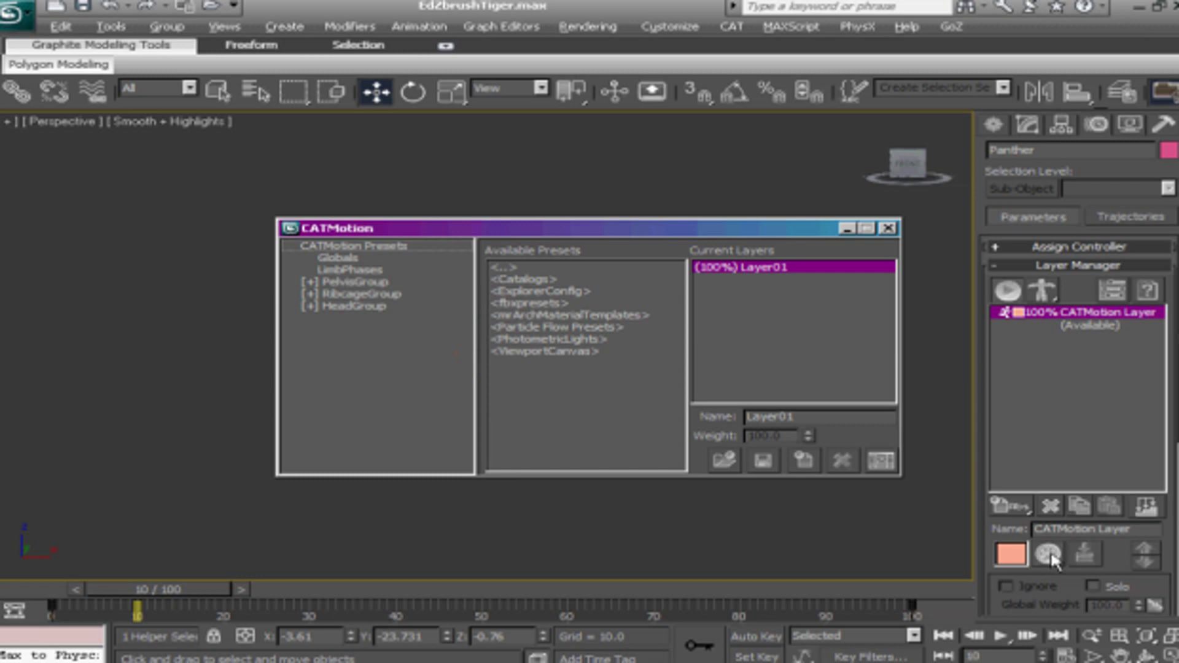
left_click_drag(735, 226, 832, 49)
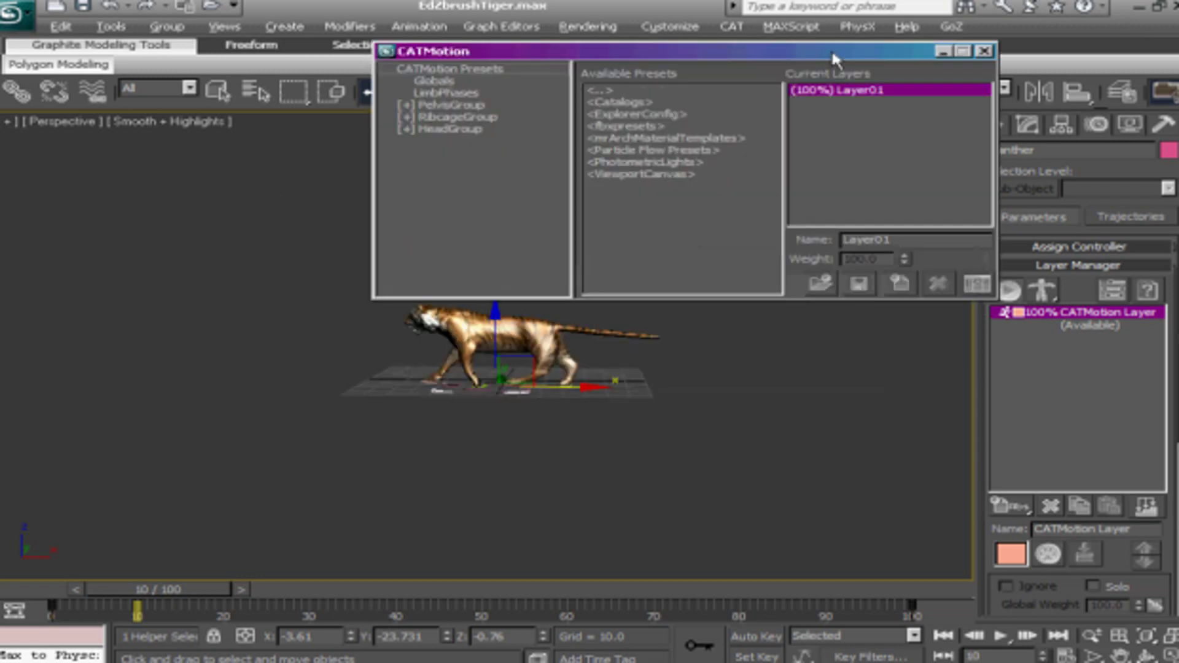
left_click(435, 80)
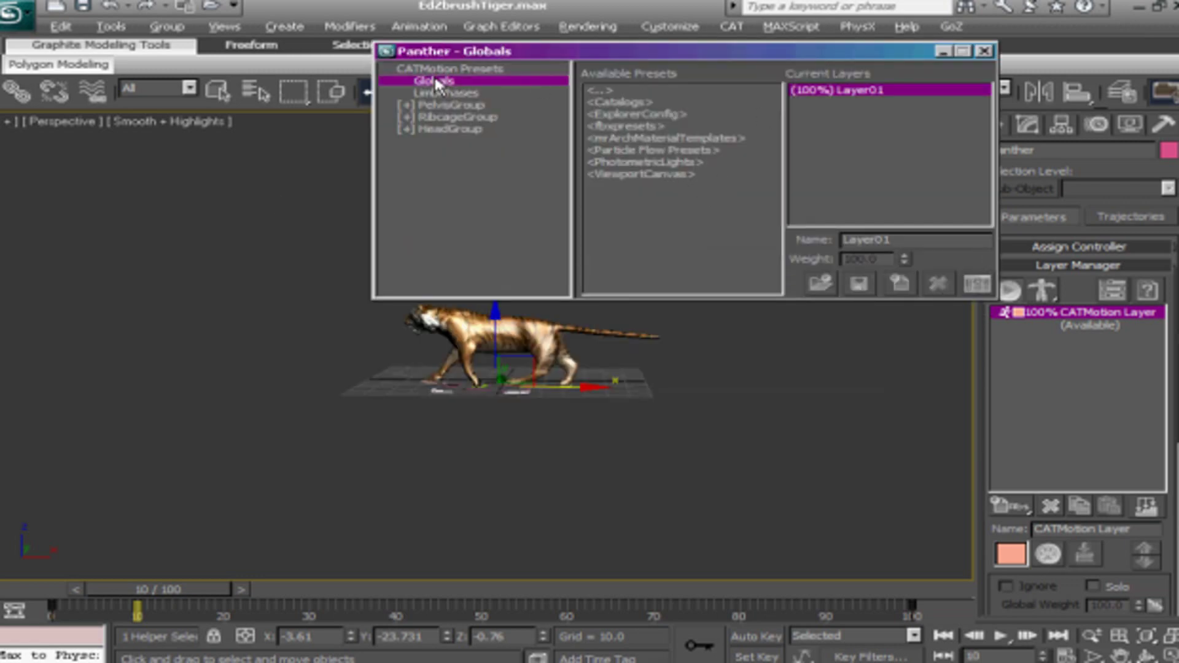
left_click(842, 148)
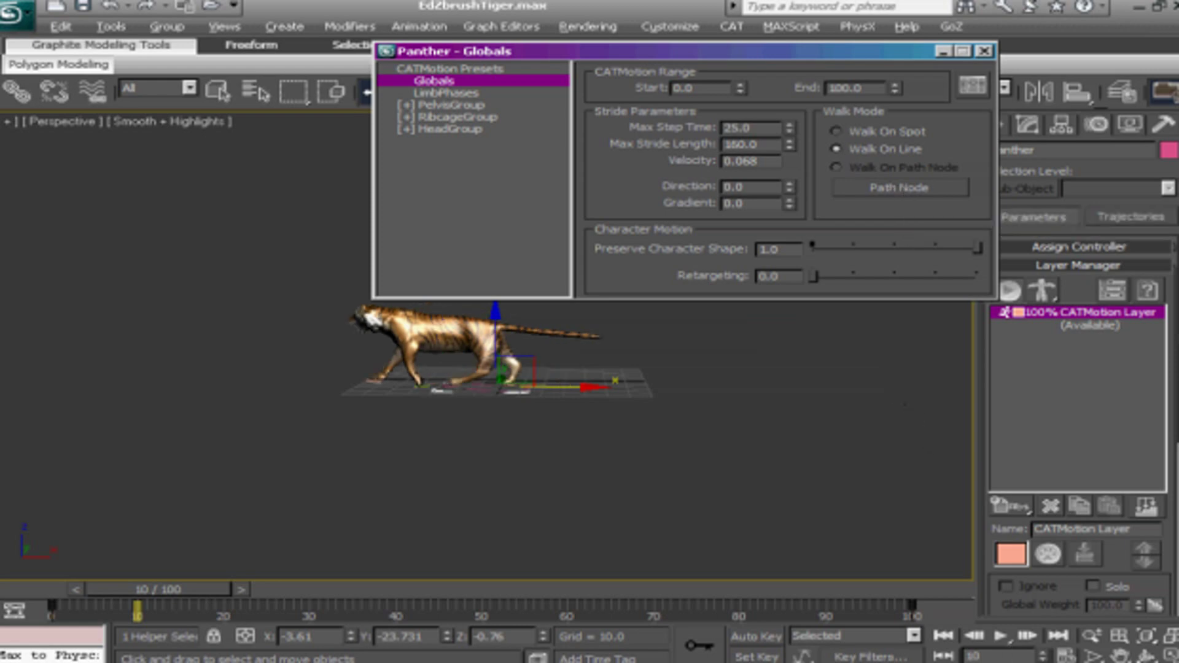
Step: Play the tiger's walk along the line with the CATMotion window minimized, and stop the playback
left_click(1000, 642)
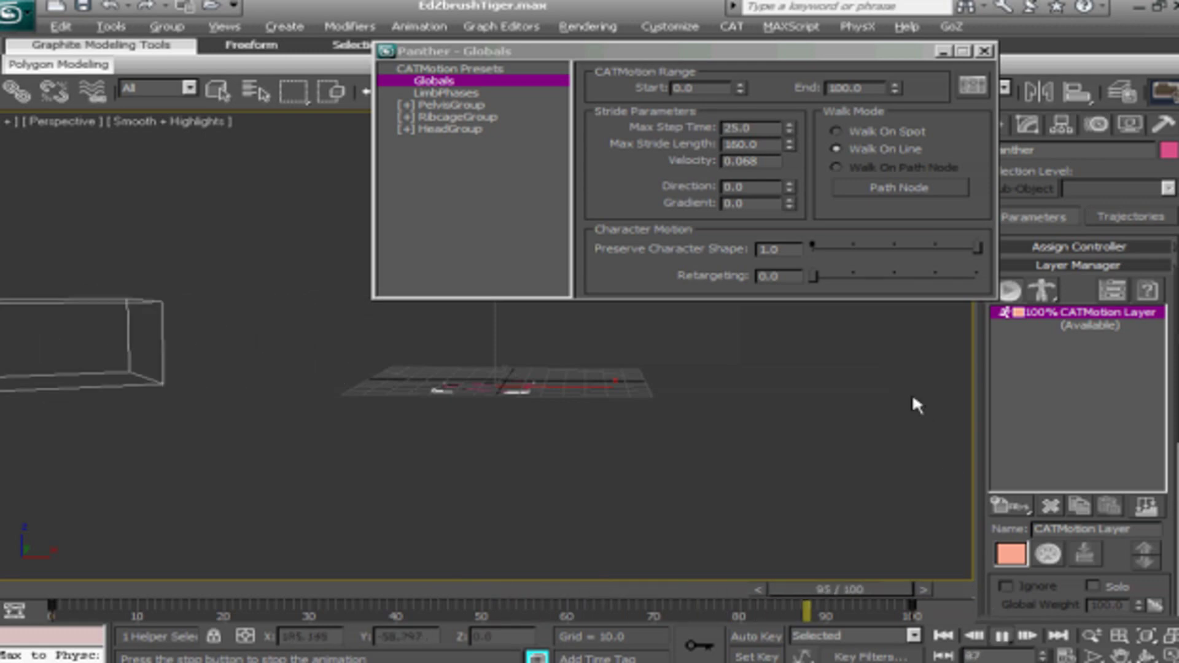
left_click(944, 51)
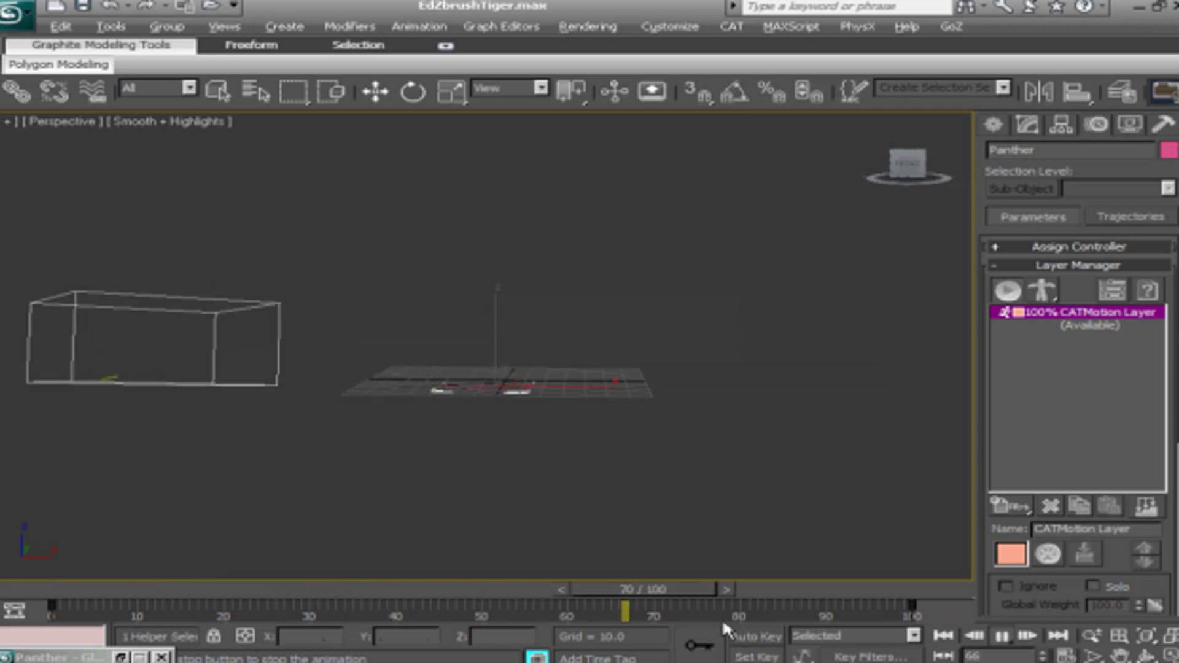
left_click(1002, 636)
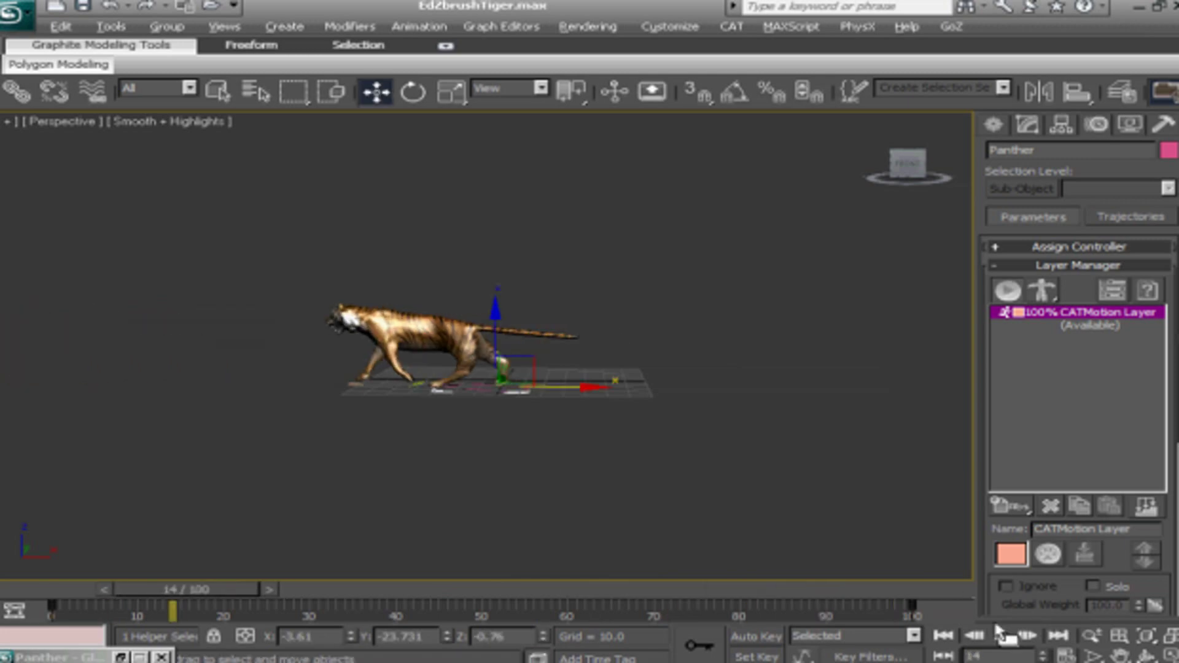